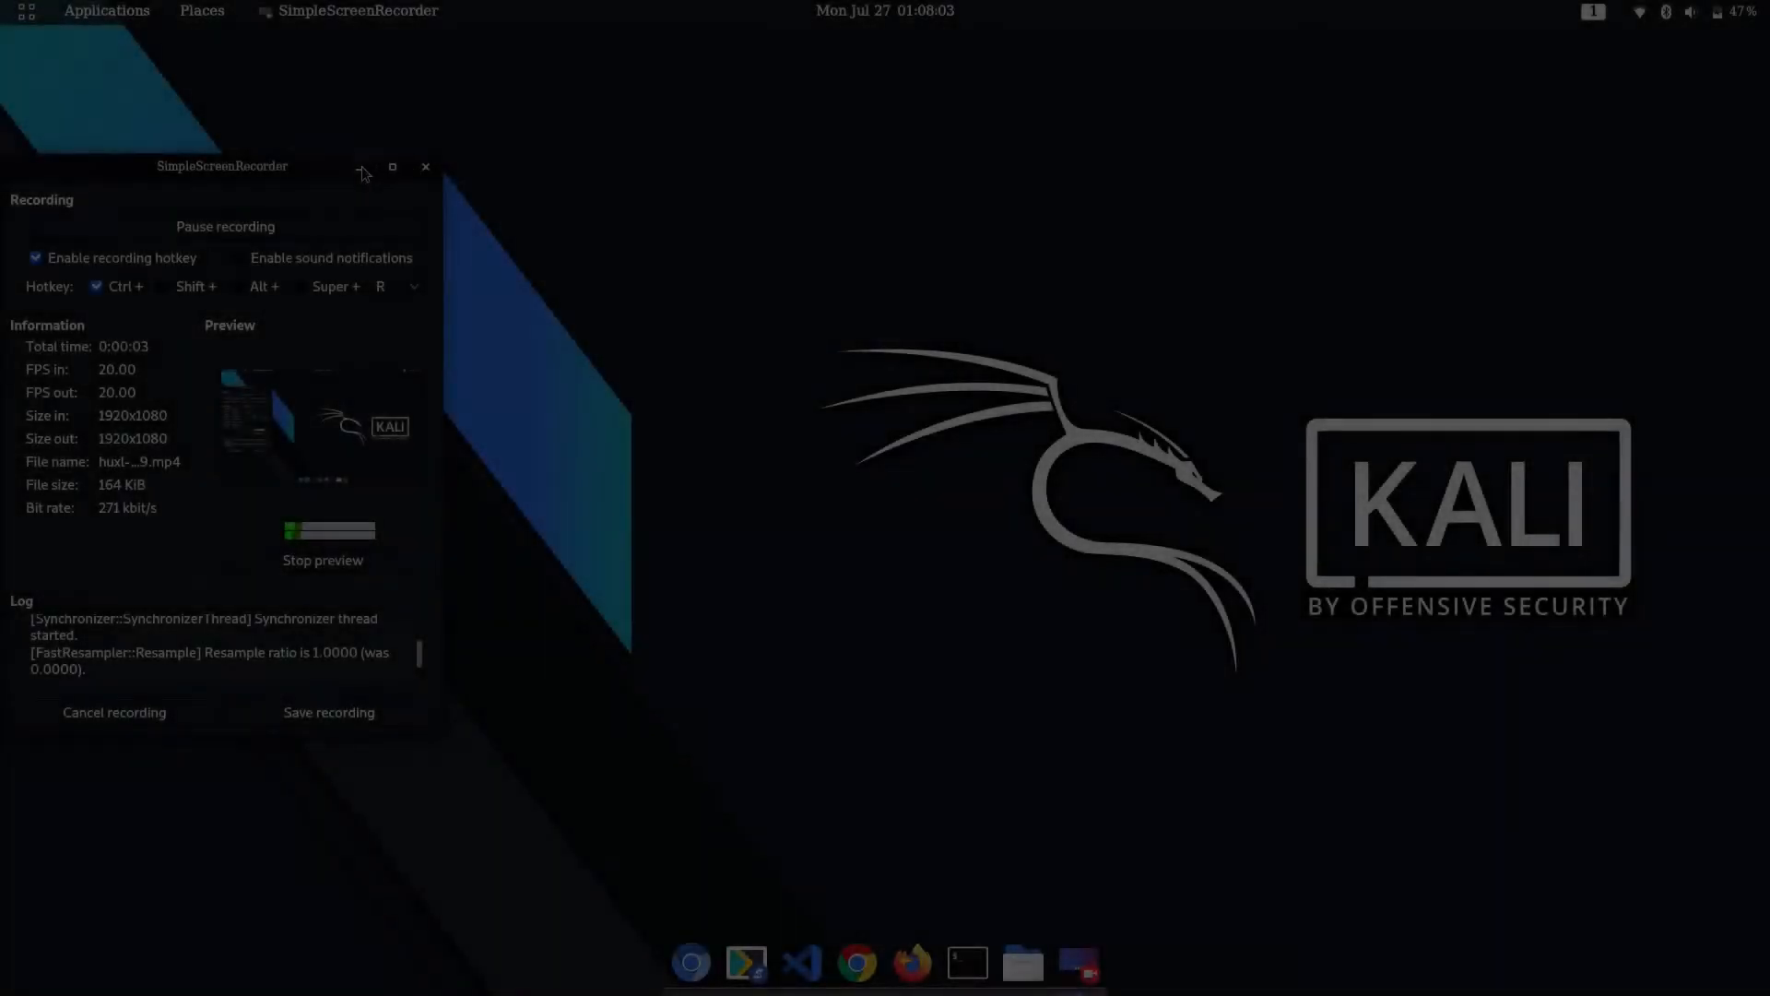
Step: Minimize the SimpleScreenRecorder window so recording continues in the background
click(362, 166)
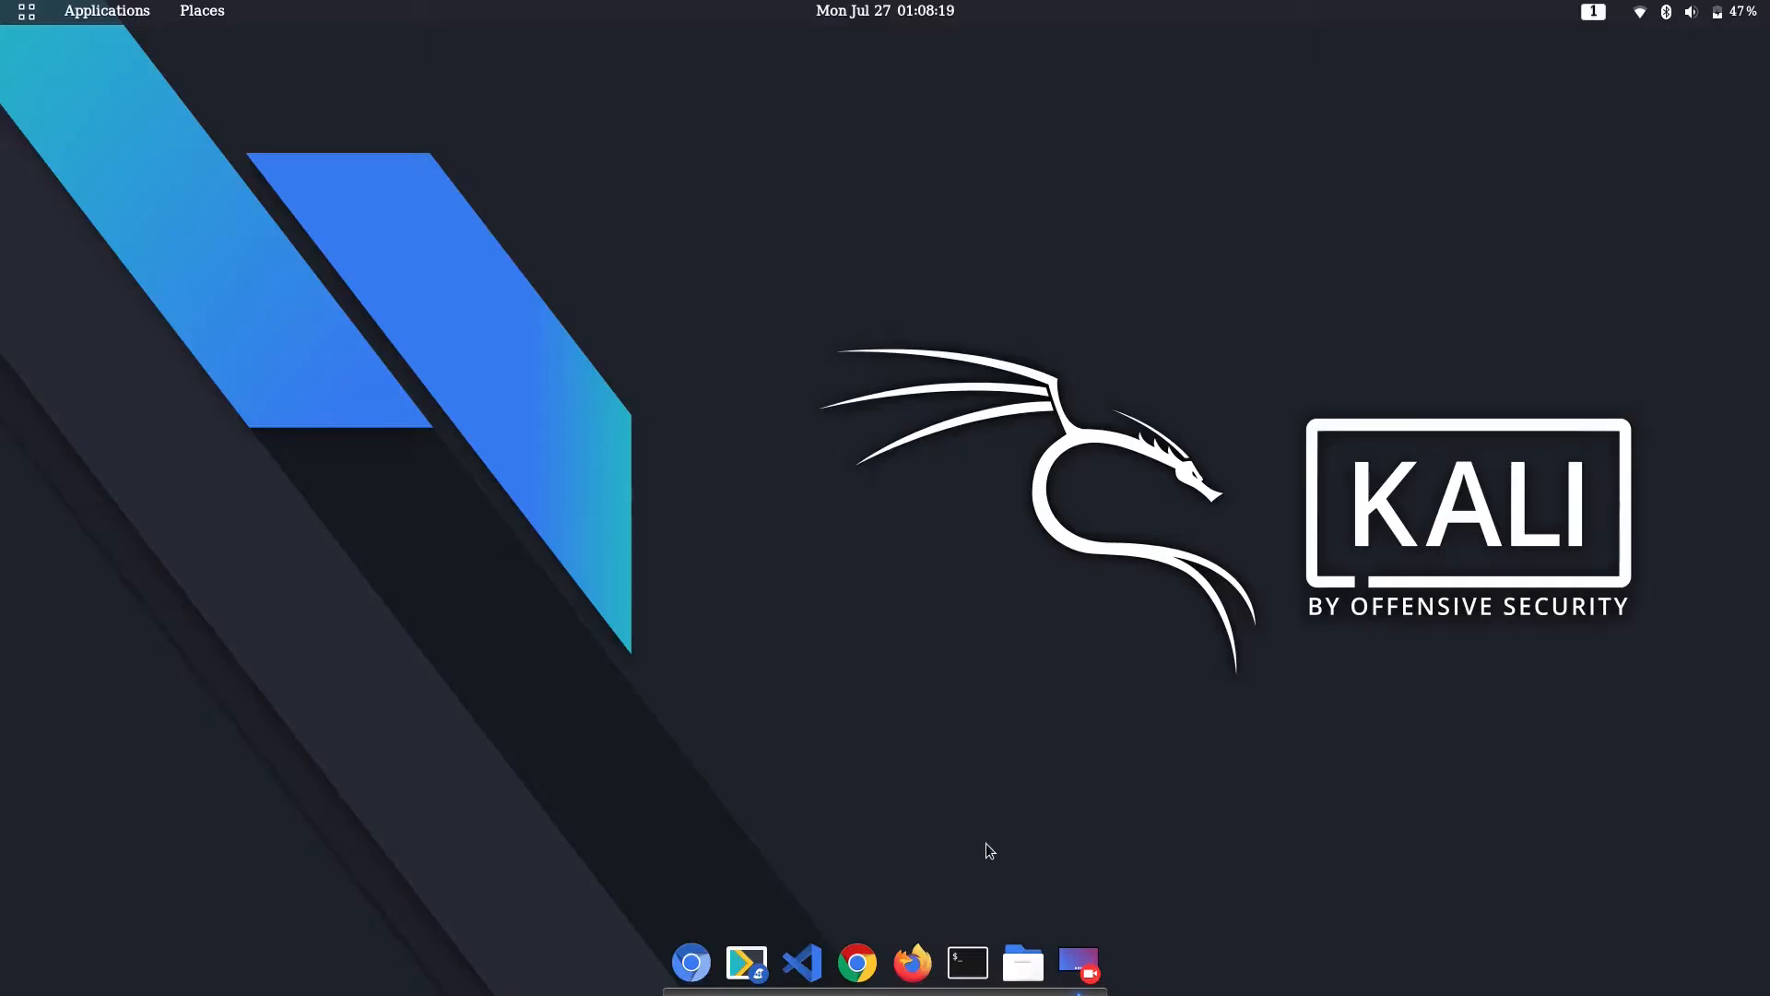
Step: Launch QTerminal maximized with enlarged text and run ls on the home folder
click(967, 963)
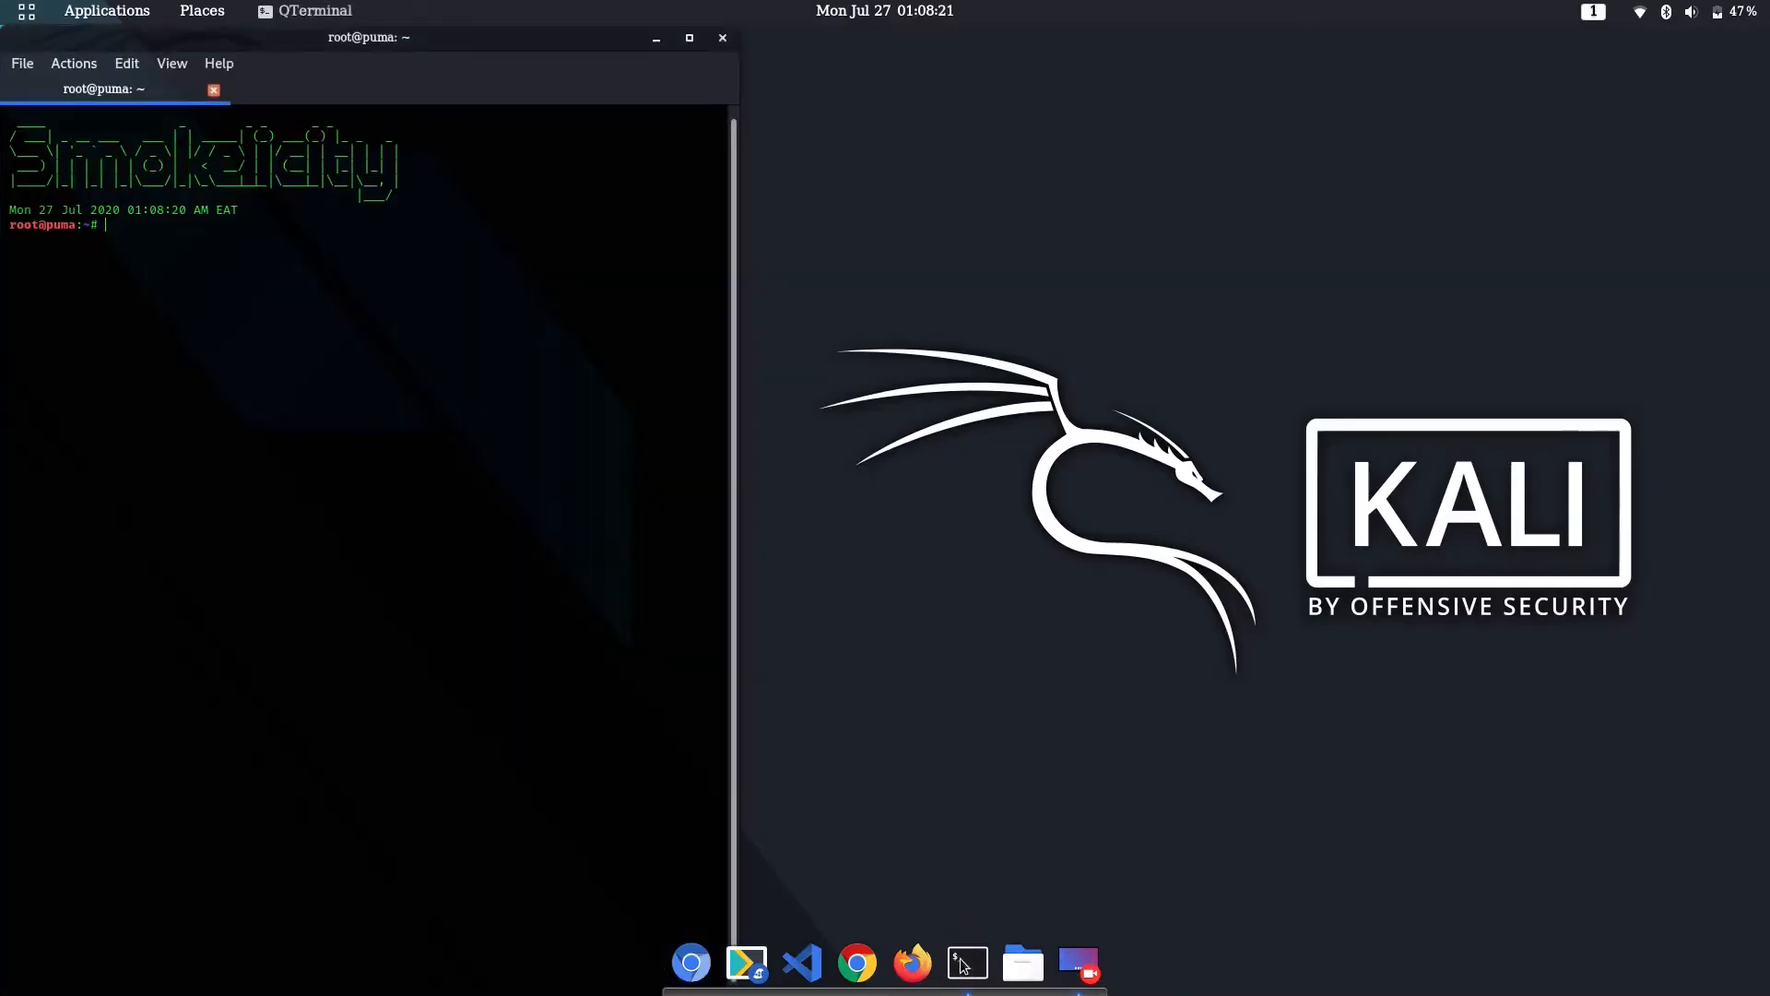
double_click(686, 38)
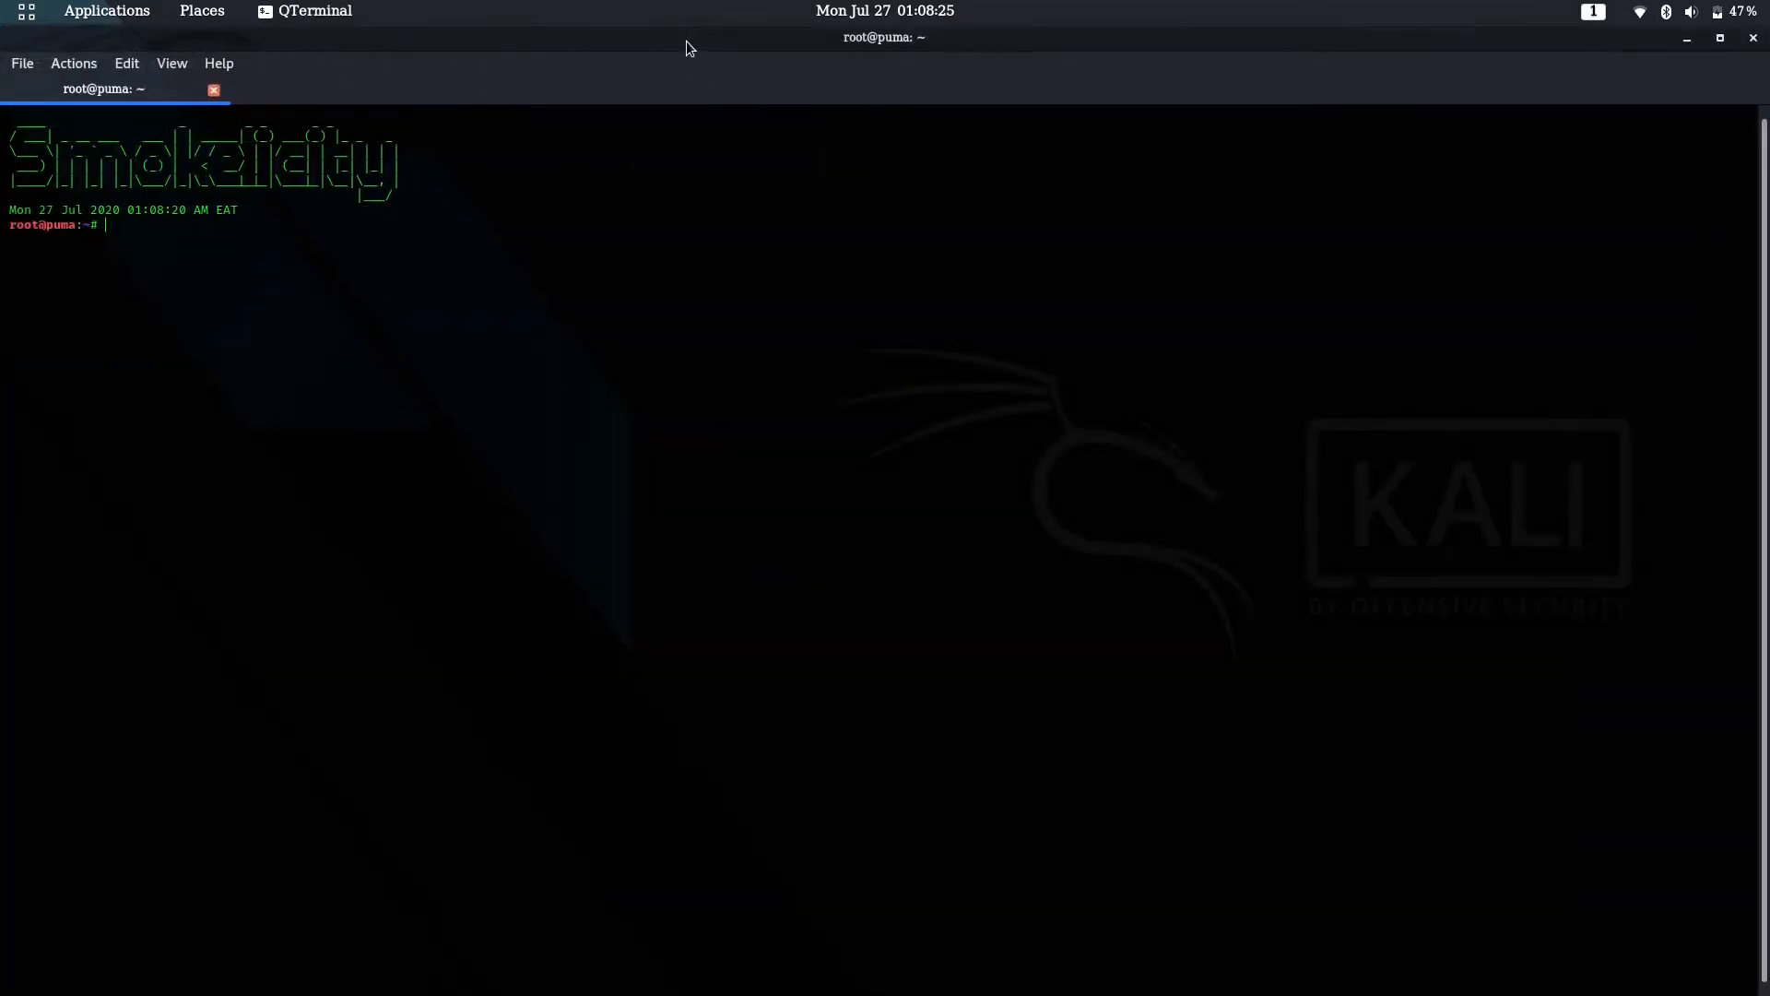
key(ctrl+plus)
key(ctrl+plus)
key(ctrl+plus)
key(ctrl+plus)
key(ctrl+plus)
key(ctrl+plus)
key(ctrl+plus)
key(ctrl+plus)
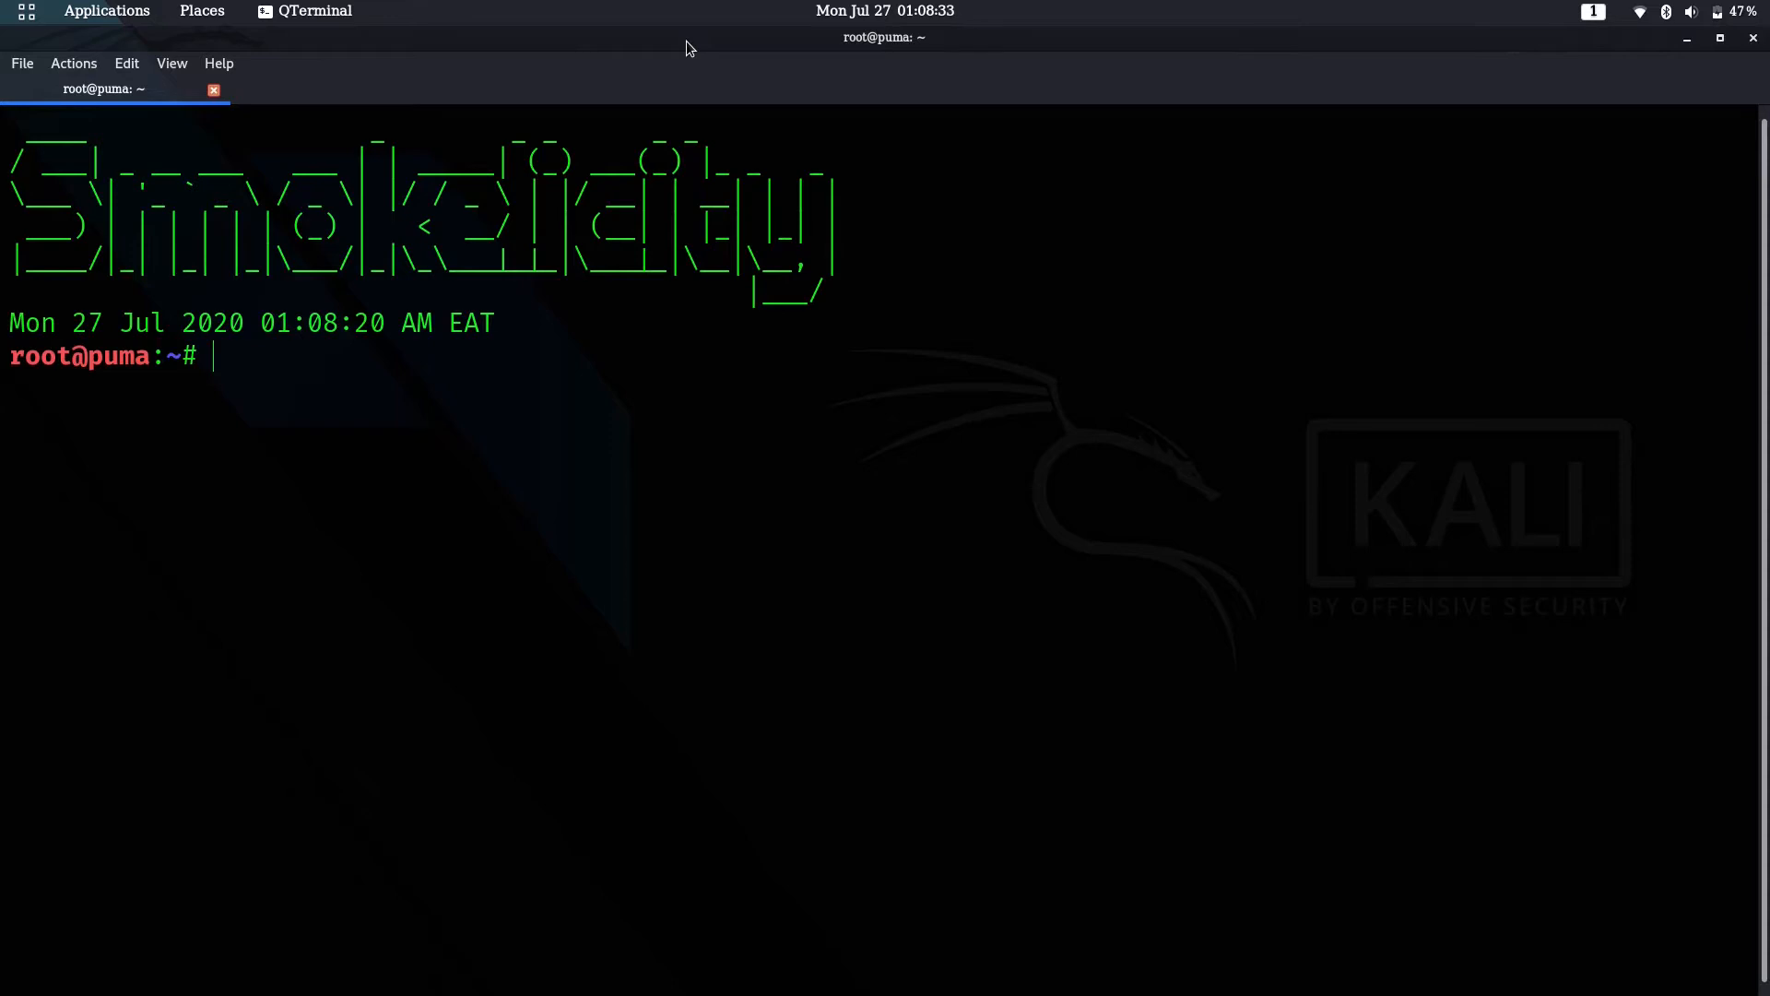
text(ls)
key(Return)
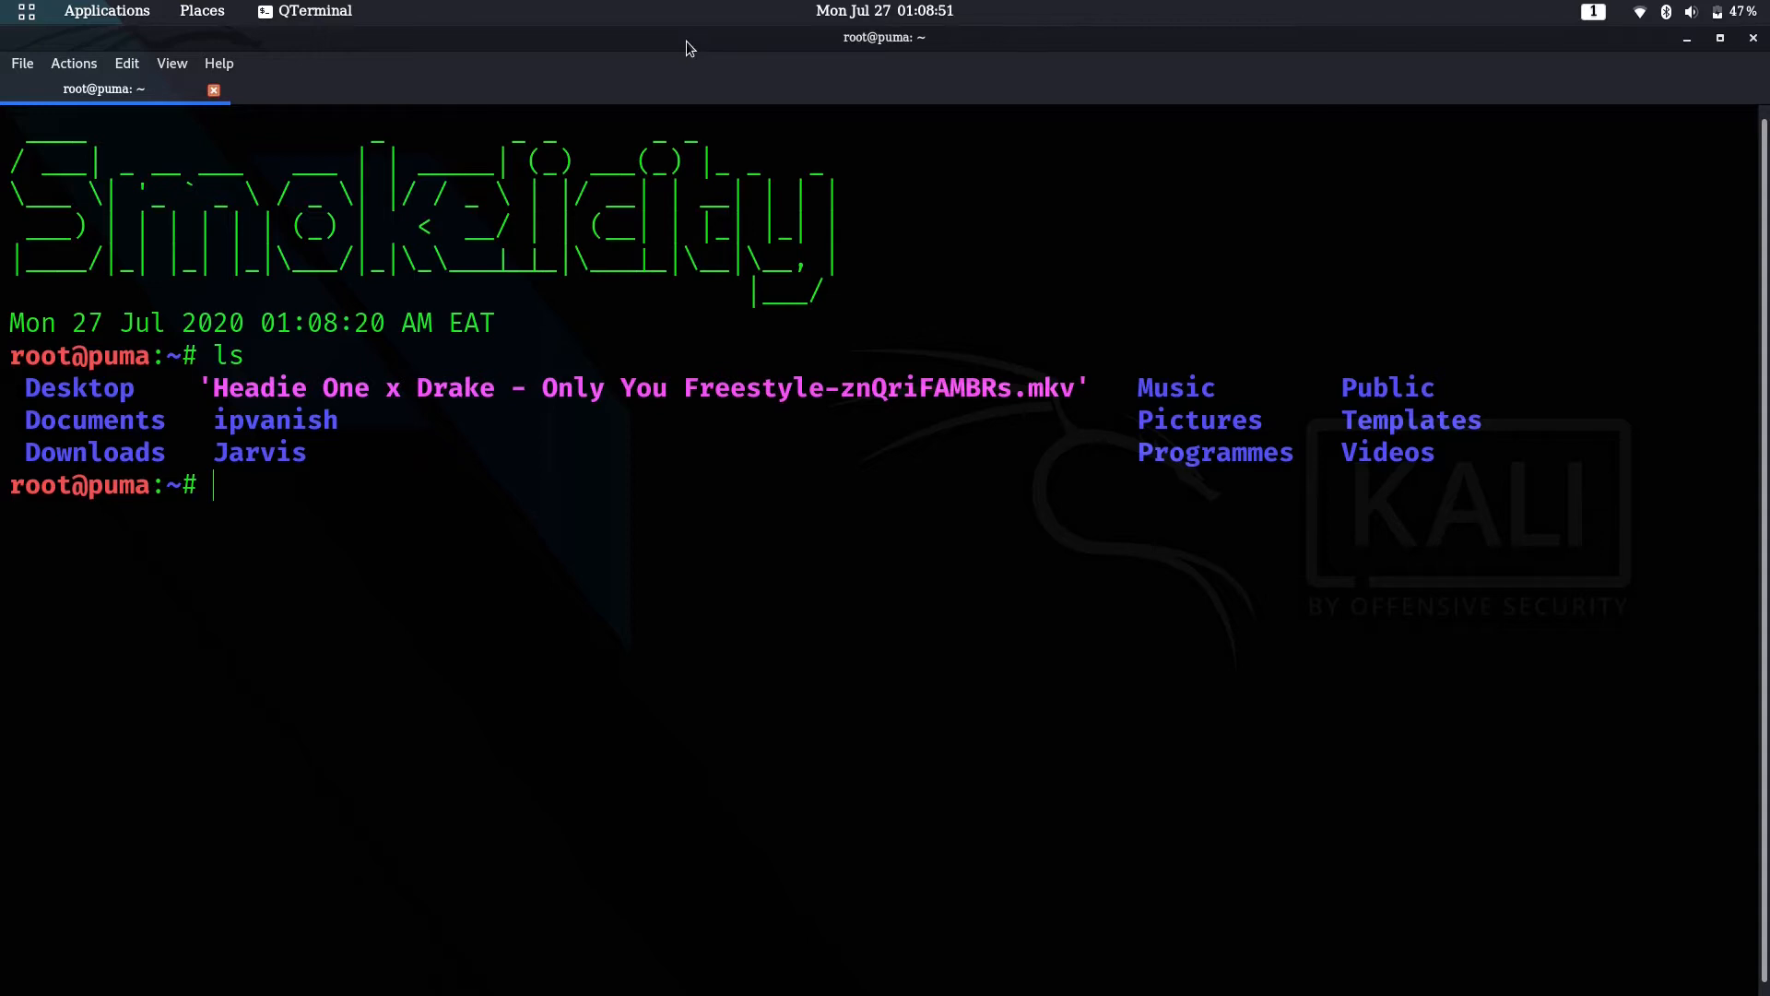
text(ls -)
text(a)
Step: Run ls -a to show hidden entries, point out a few, then clear the screen with Ctrl+L
key(Return)
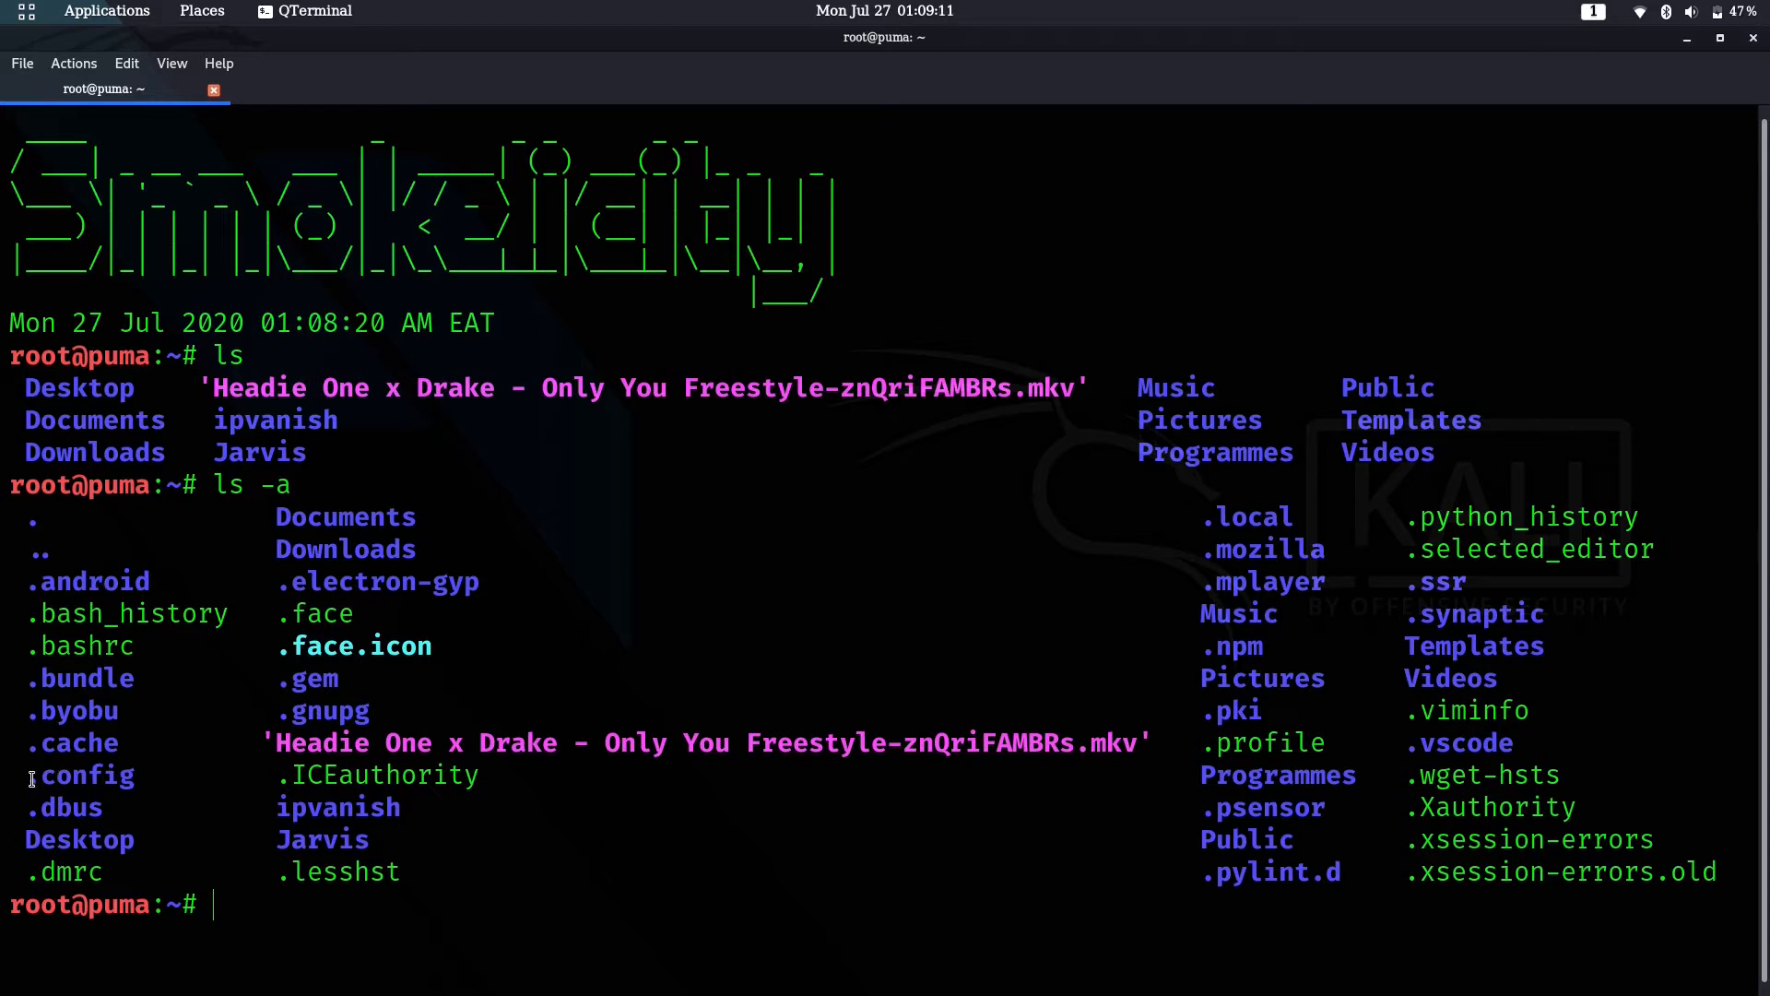
drag(37, 743, 62, 623)
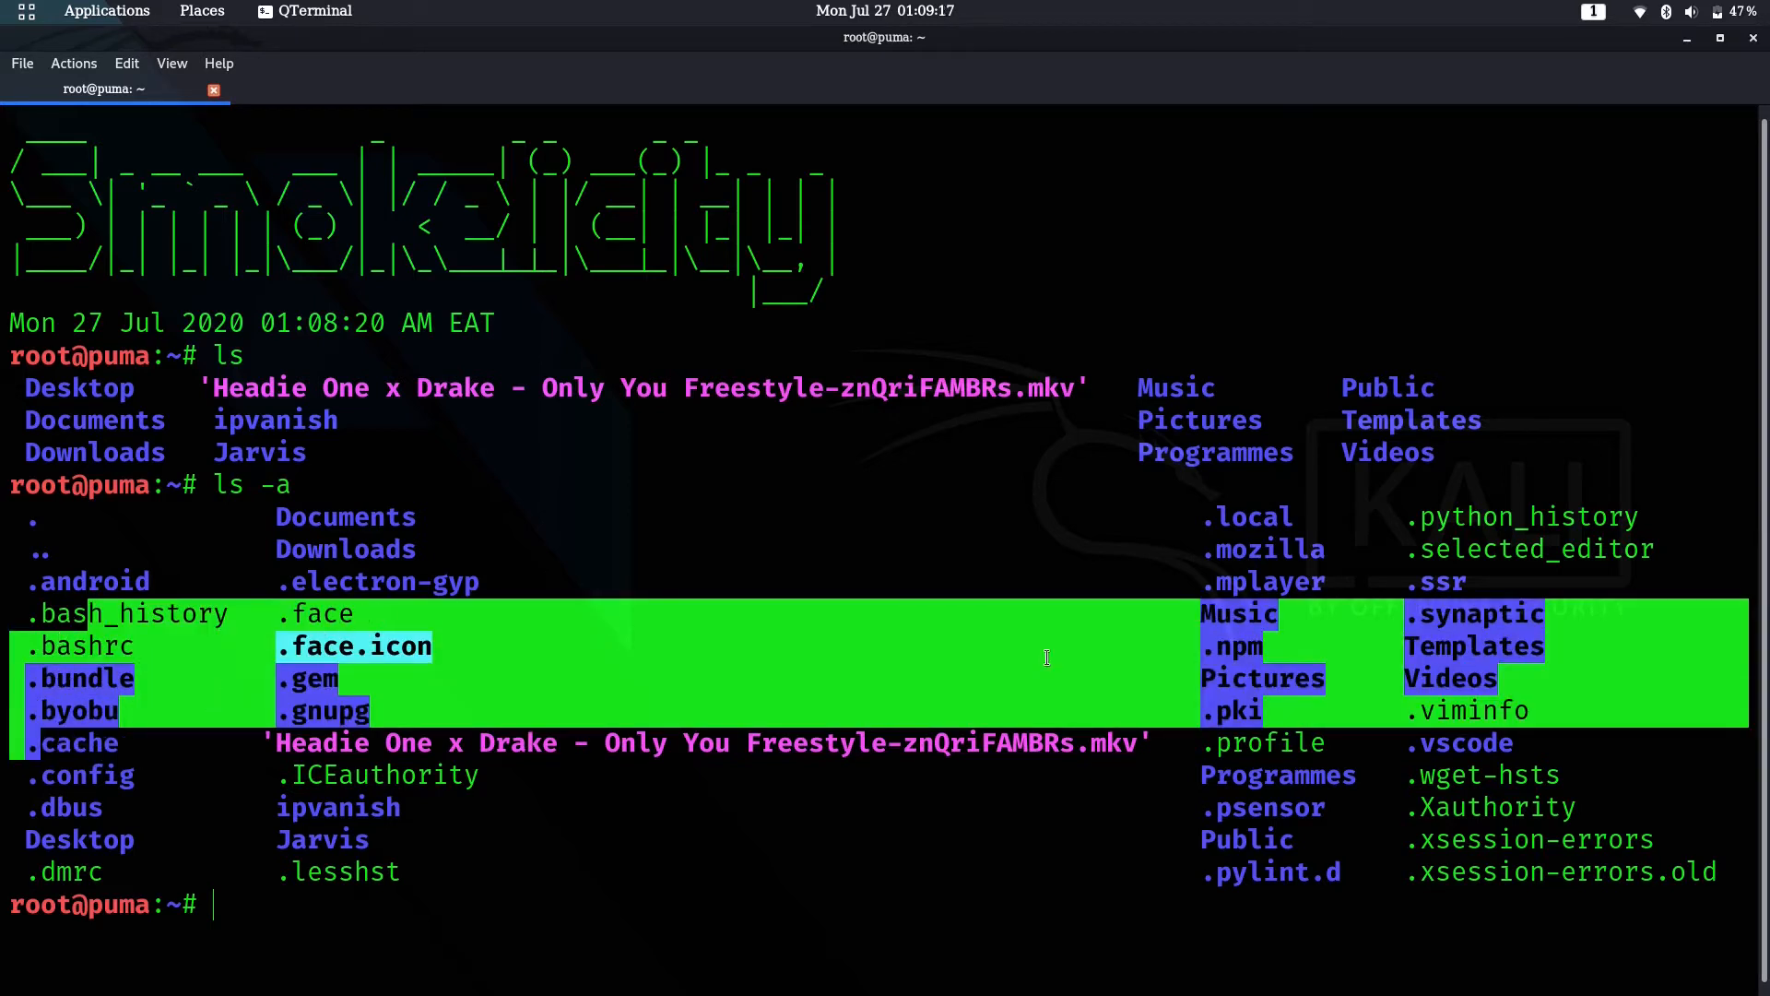
click(1398, 906)
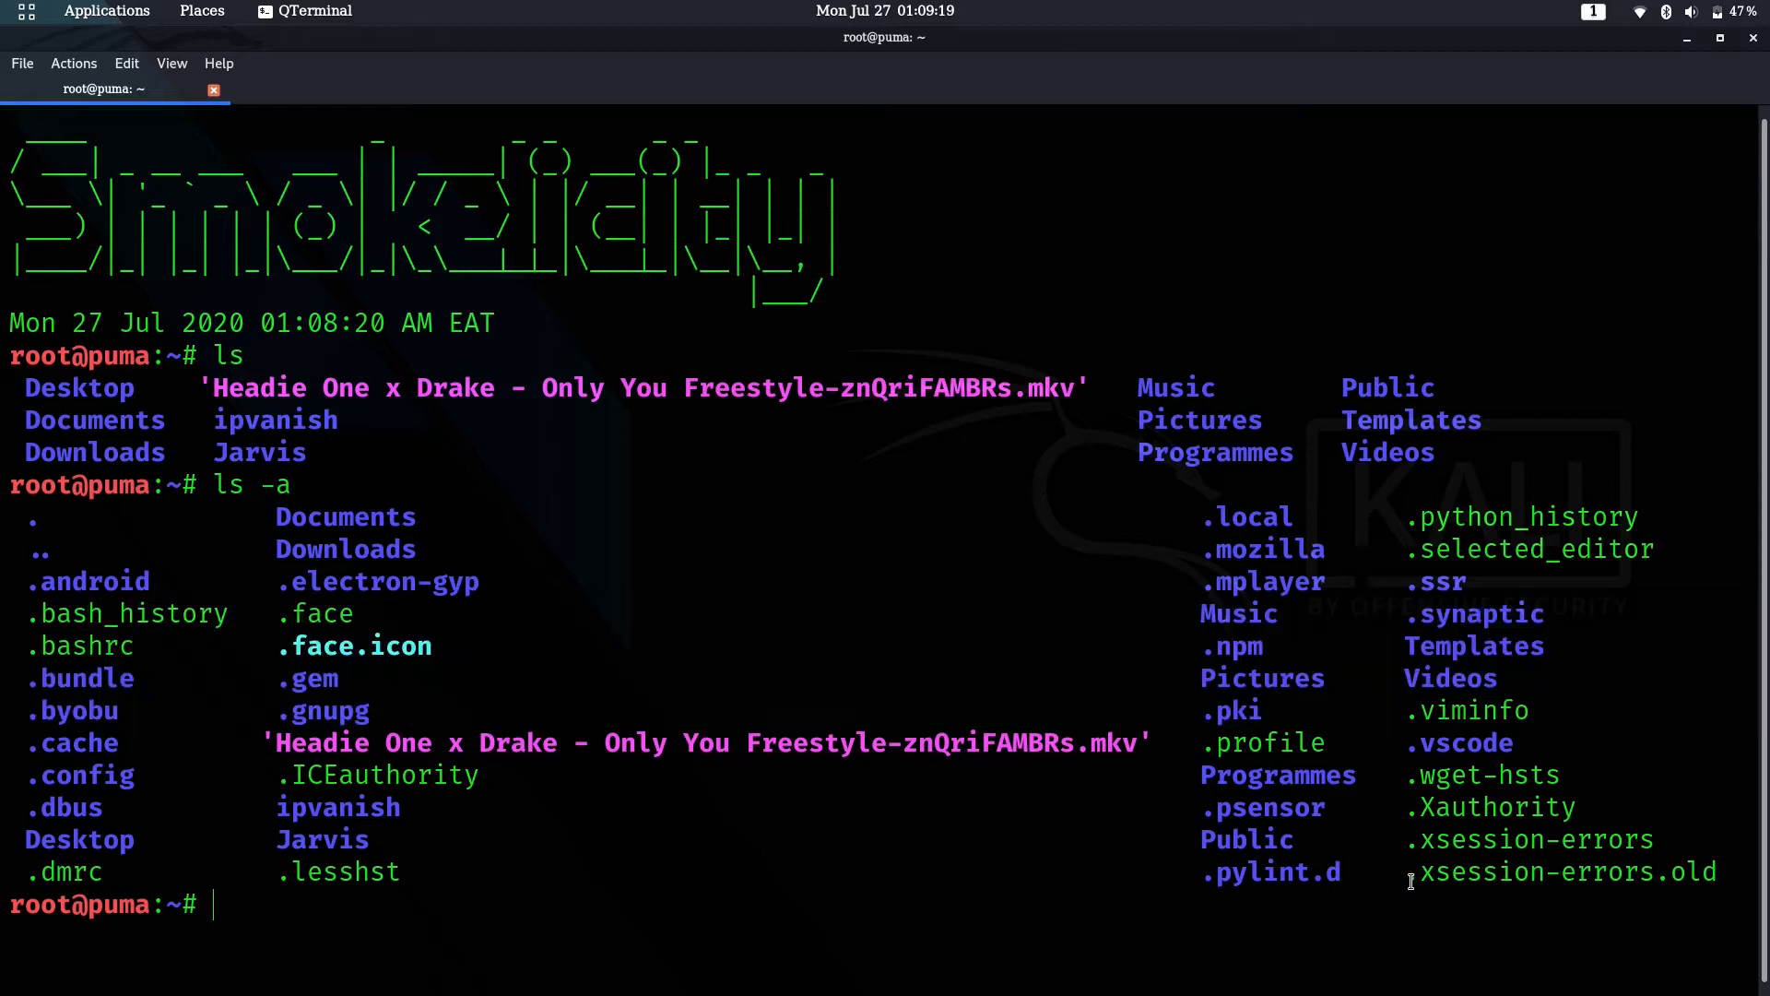
drag(1410, 881, 1547, 938)
click(1532, 934)
key(ctrl+l)
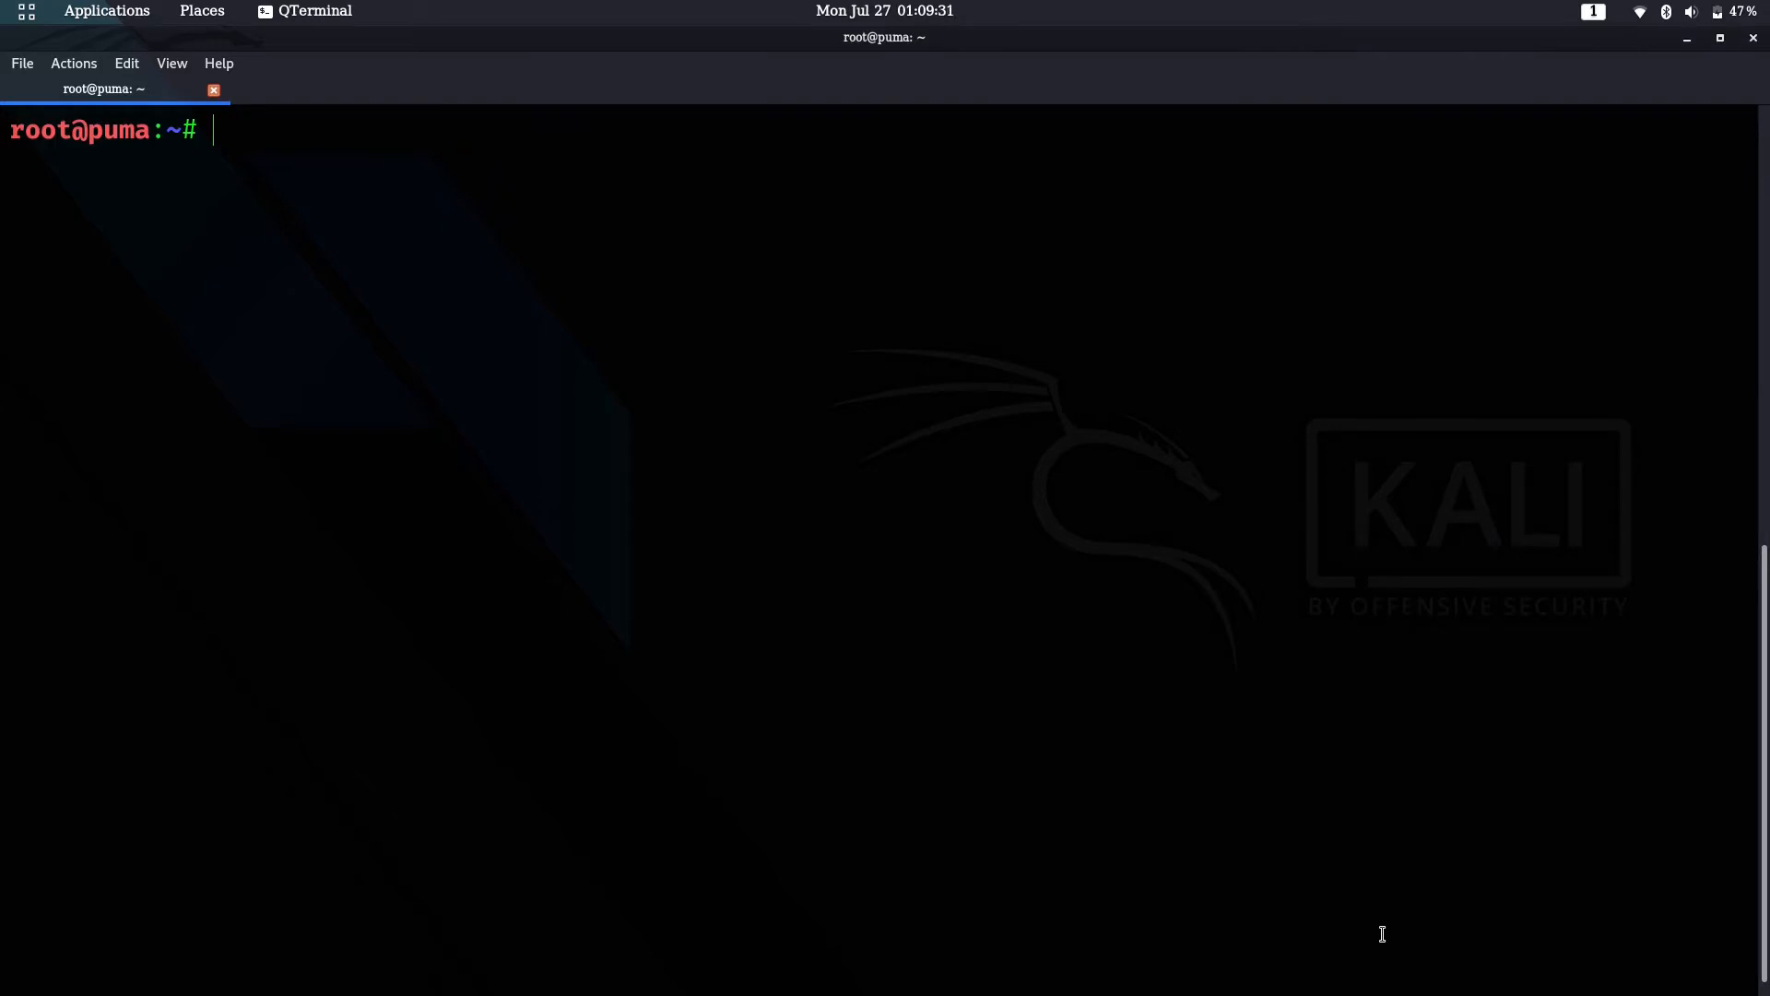
text(ls )
text(-l)
Step: Run ls -l and highlight the Desktop entry's permissions and its size 4096
key(Return)
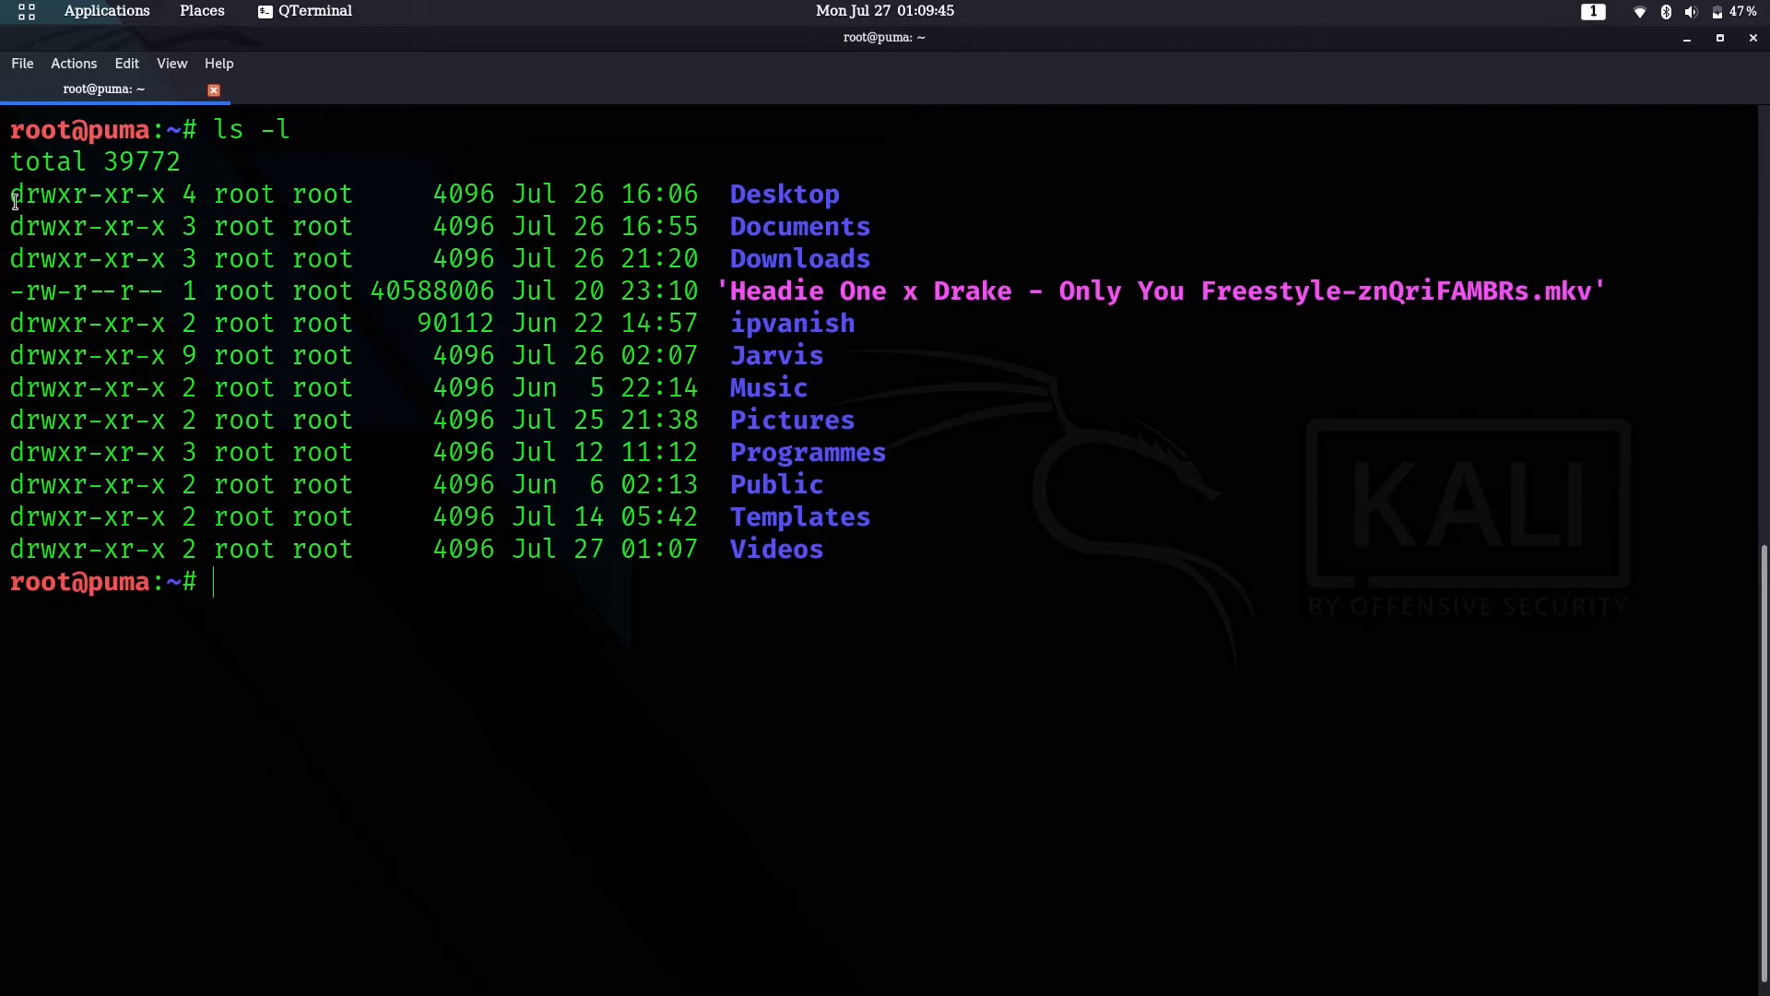
drag(12, 194, 163, 194)
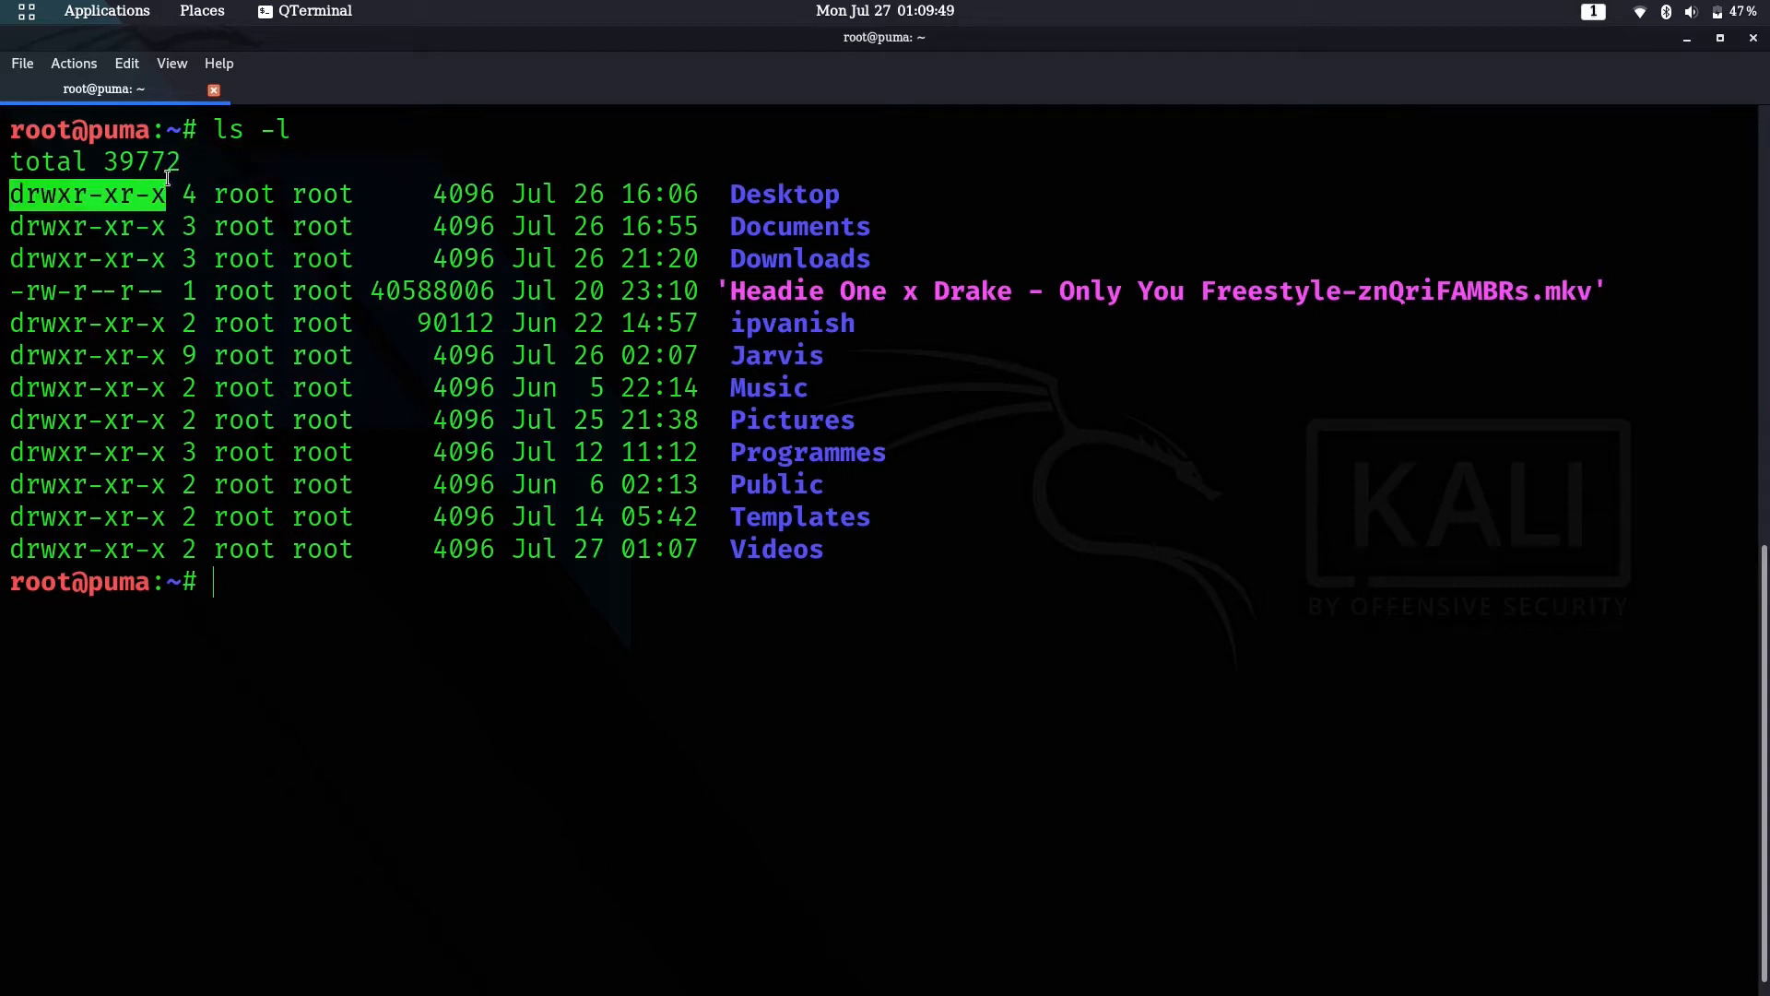
click(87, 199)
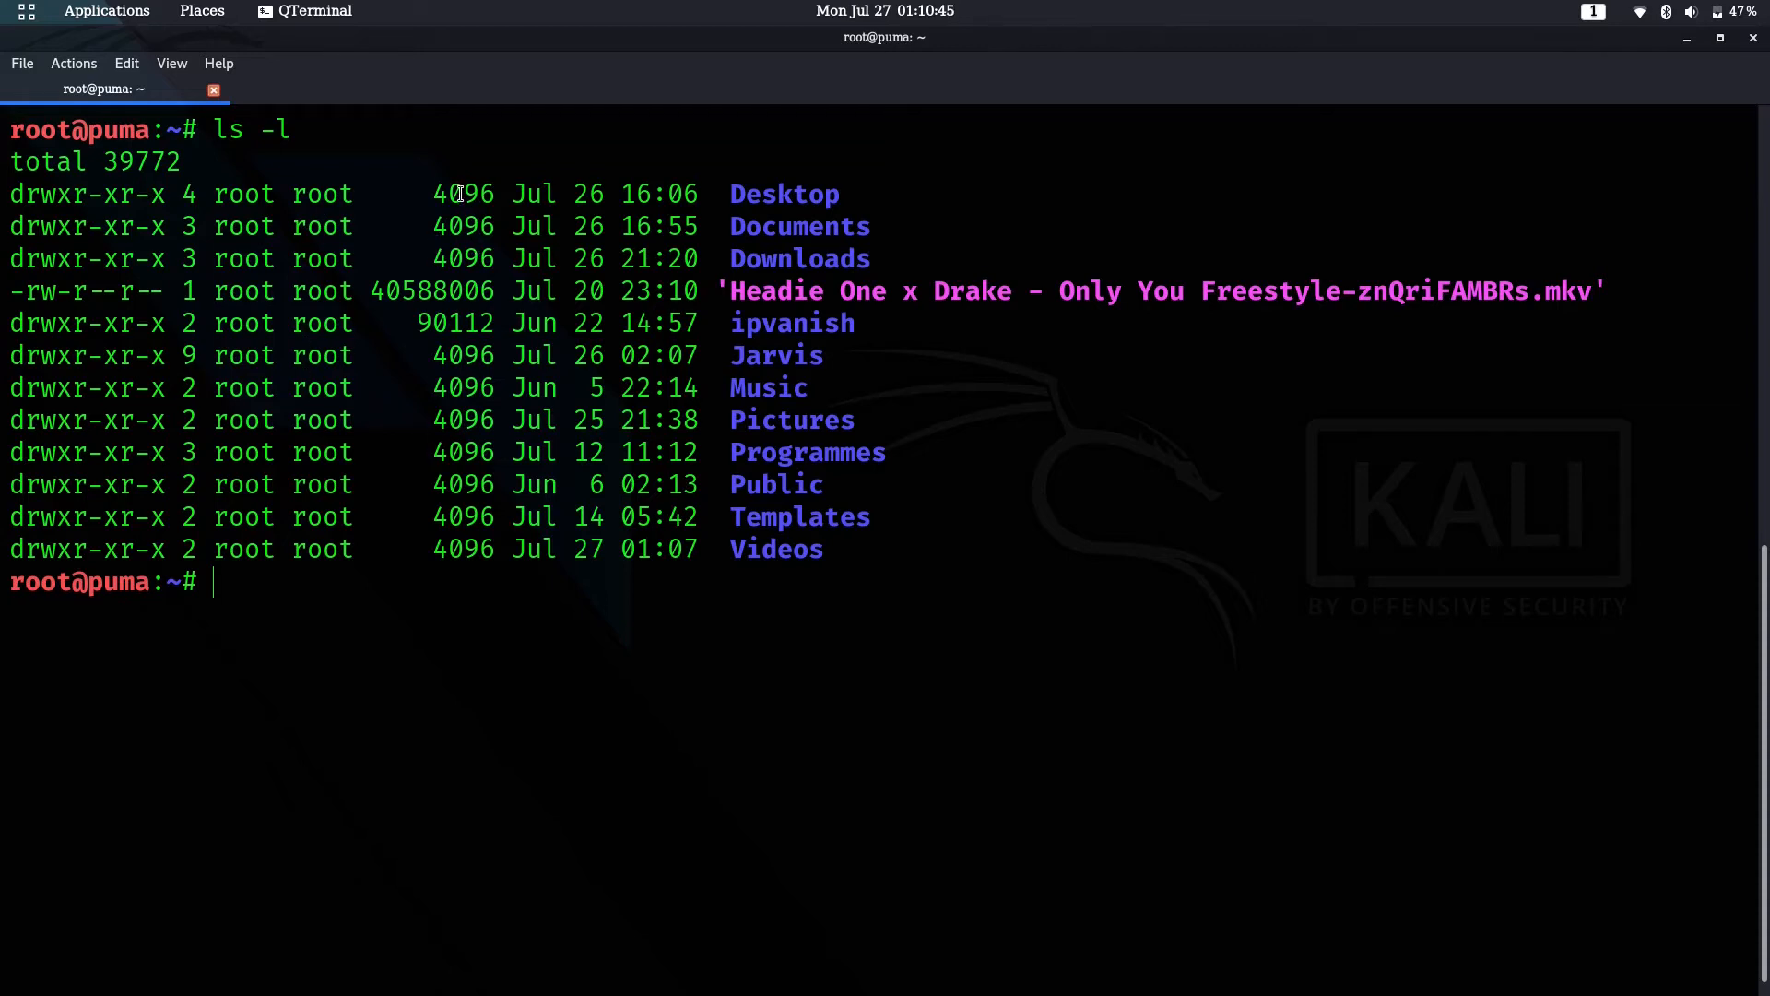
mouse_move(433, 194)
mouse_down()
mouse_move(437, 354)
mouse_move(464, 194)
mouse_move(495, 198)
mouse_up()
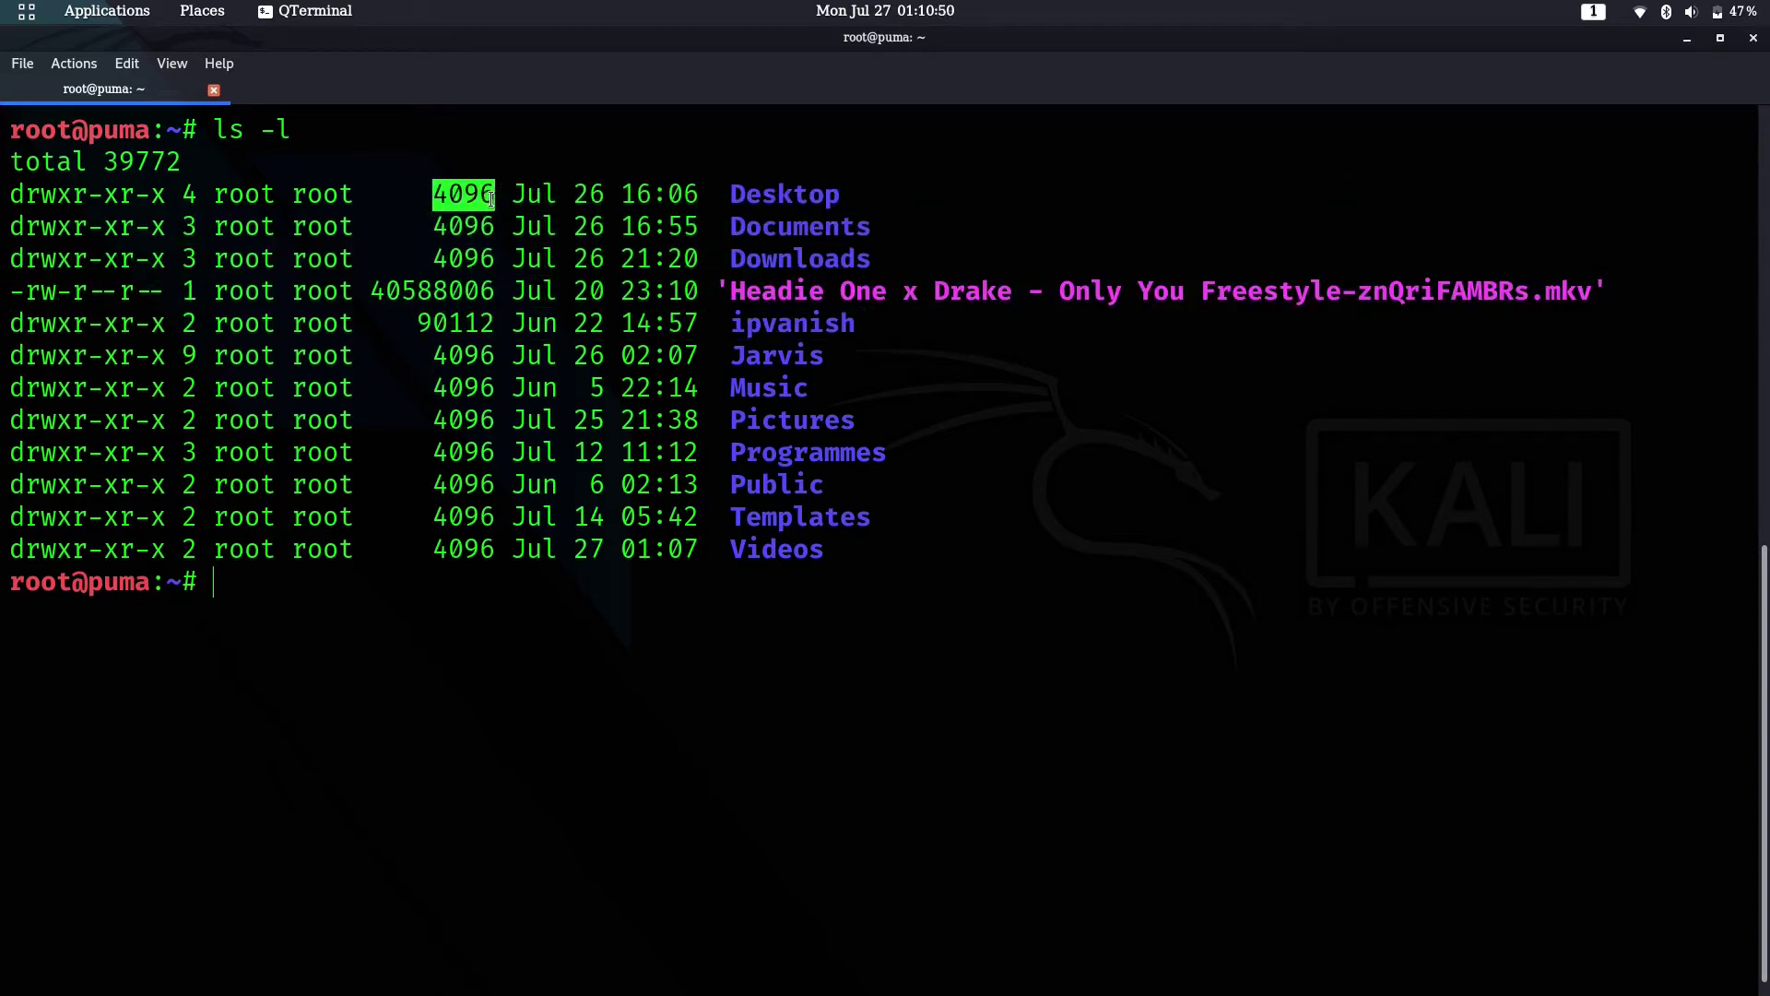
click(443, 212)
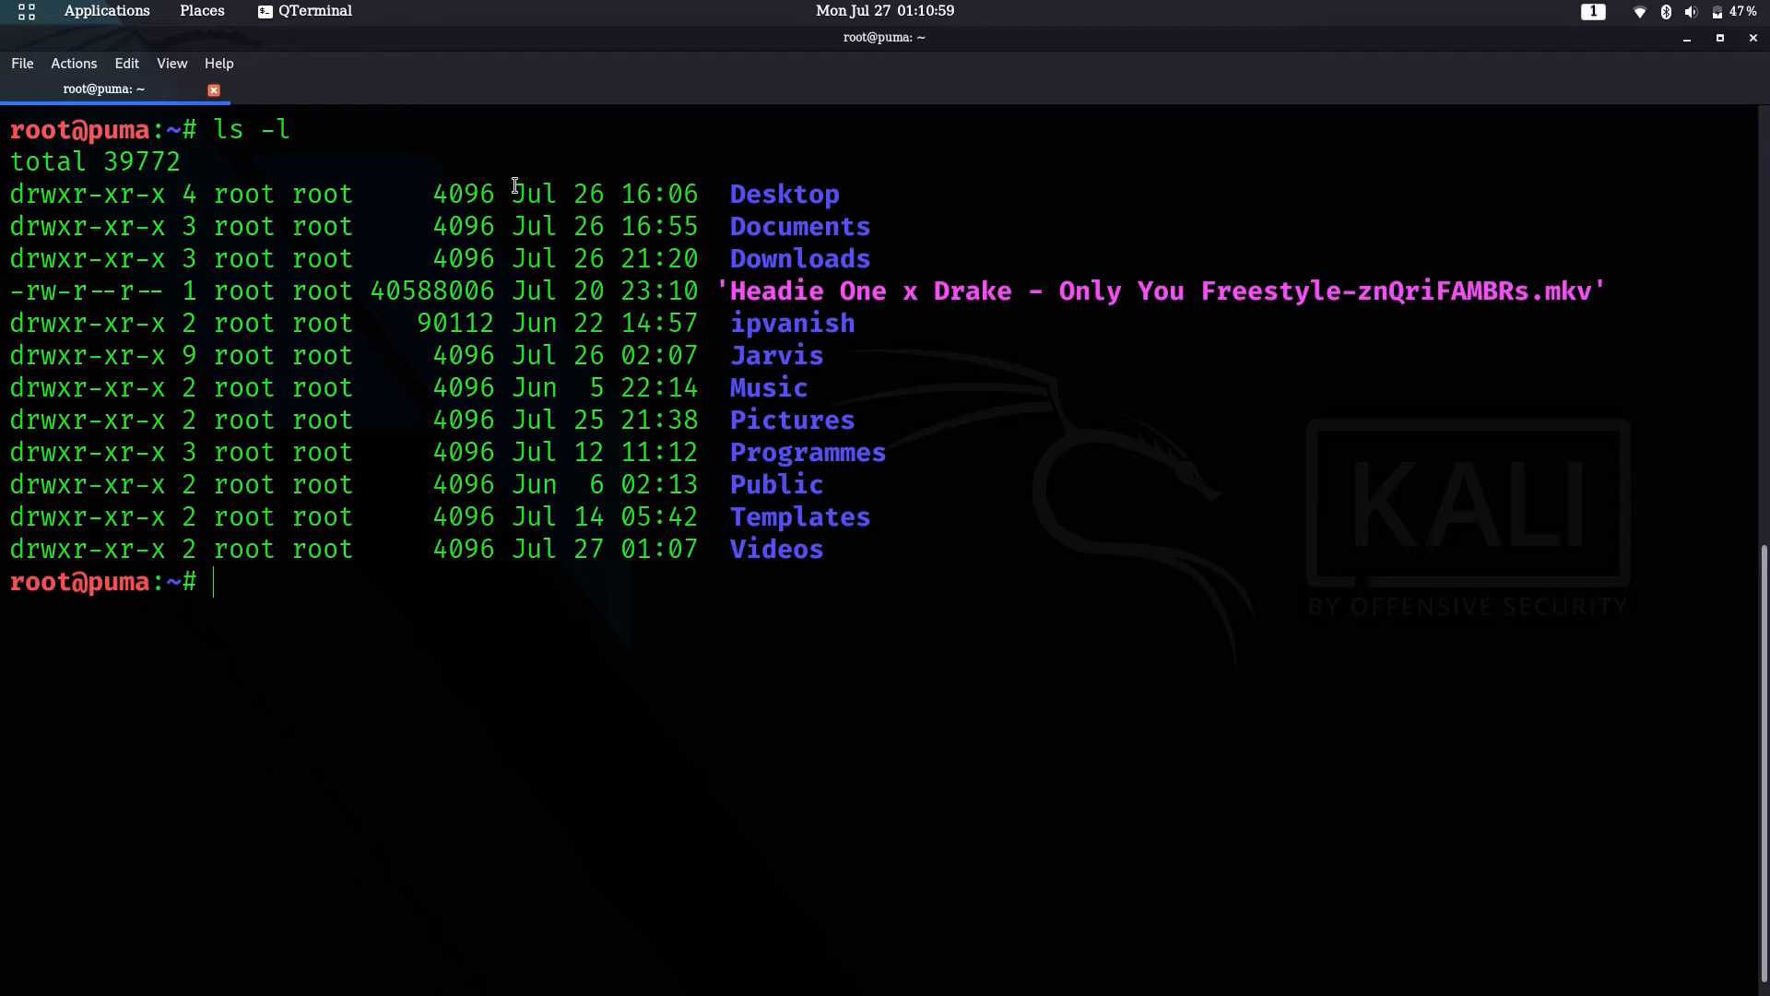
Step: Highlight the Desktop modification date and the Desktop, Documents and Downloads name rows
drag(513, 187, 699, 200)
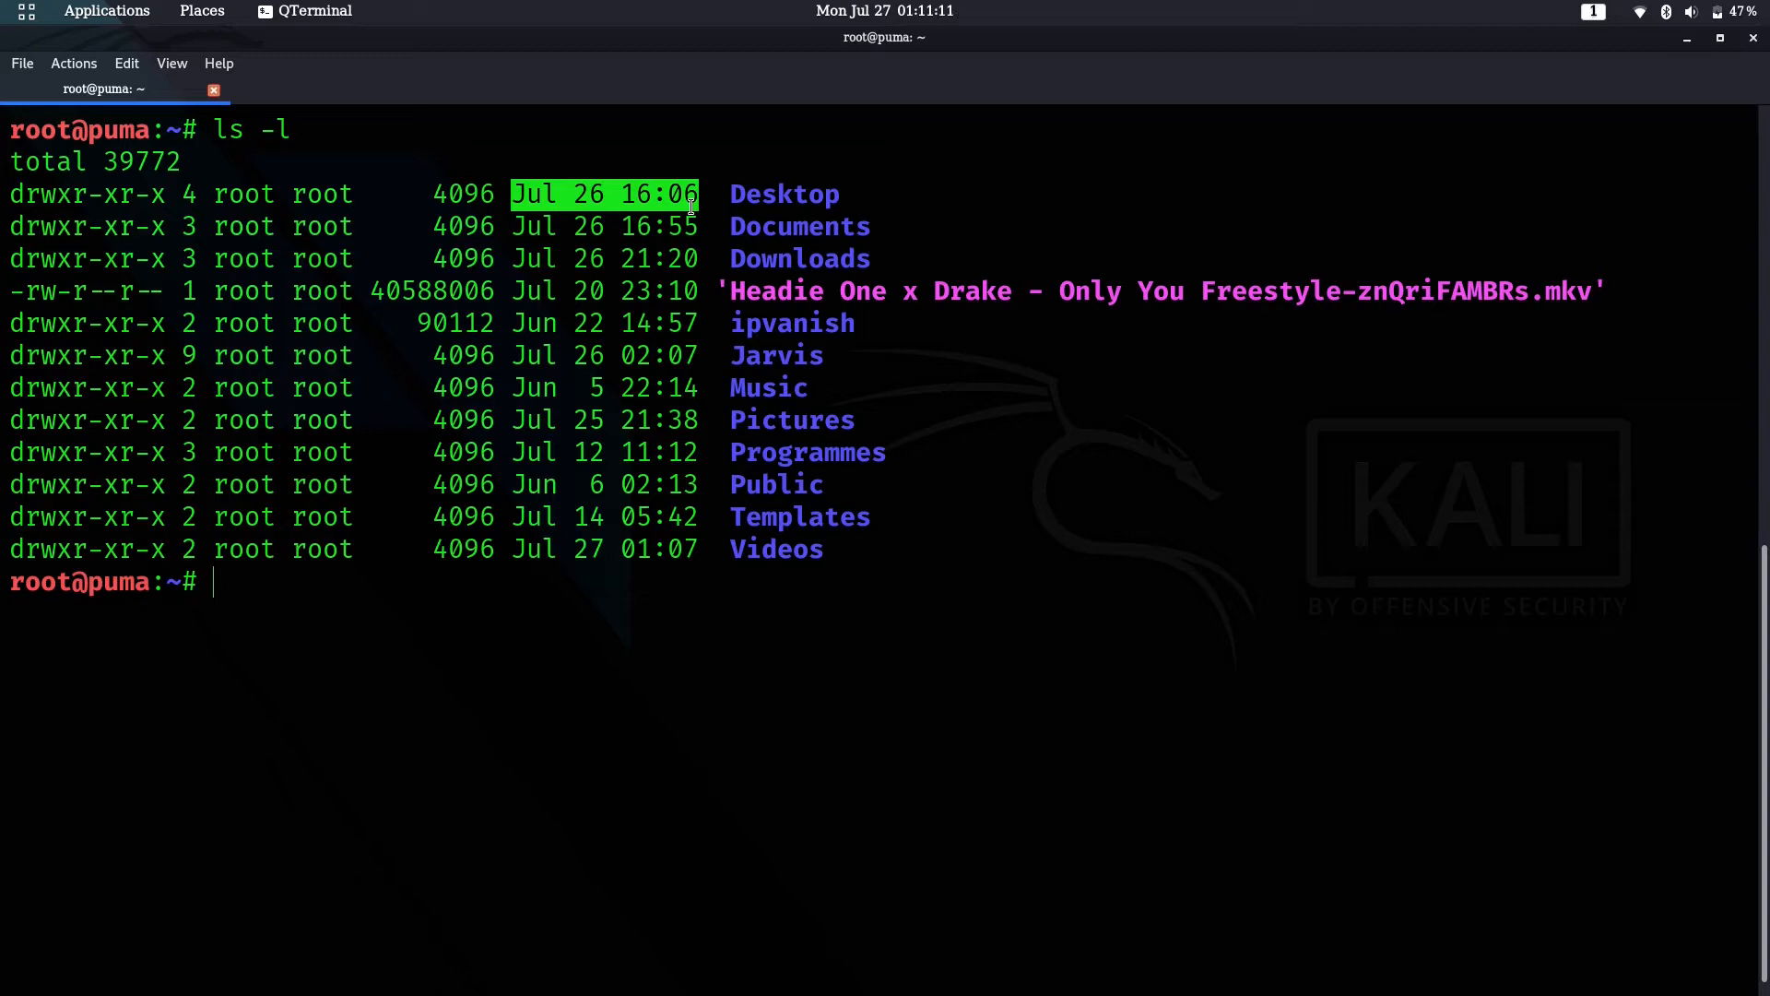
click(785, 233)
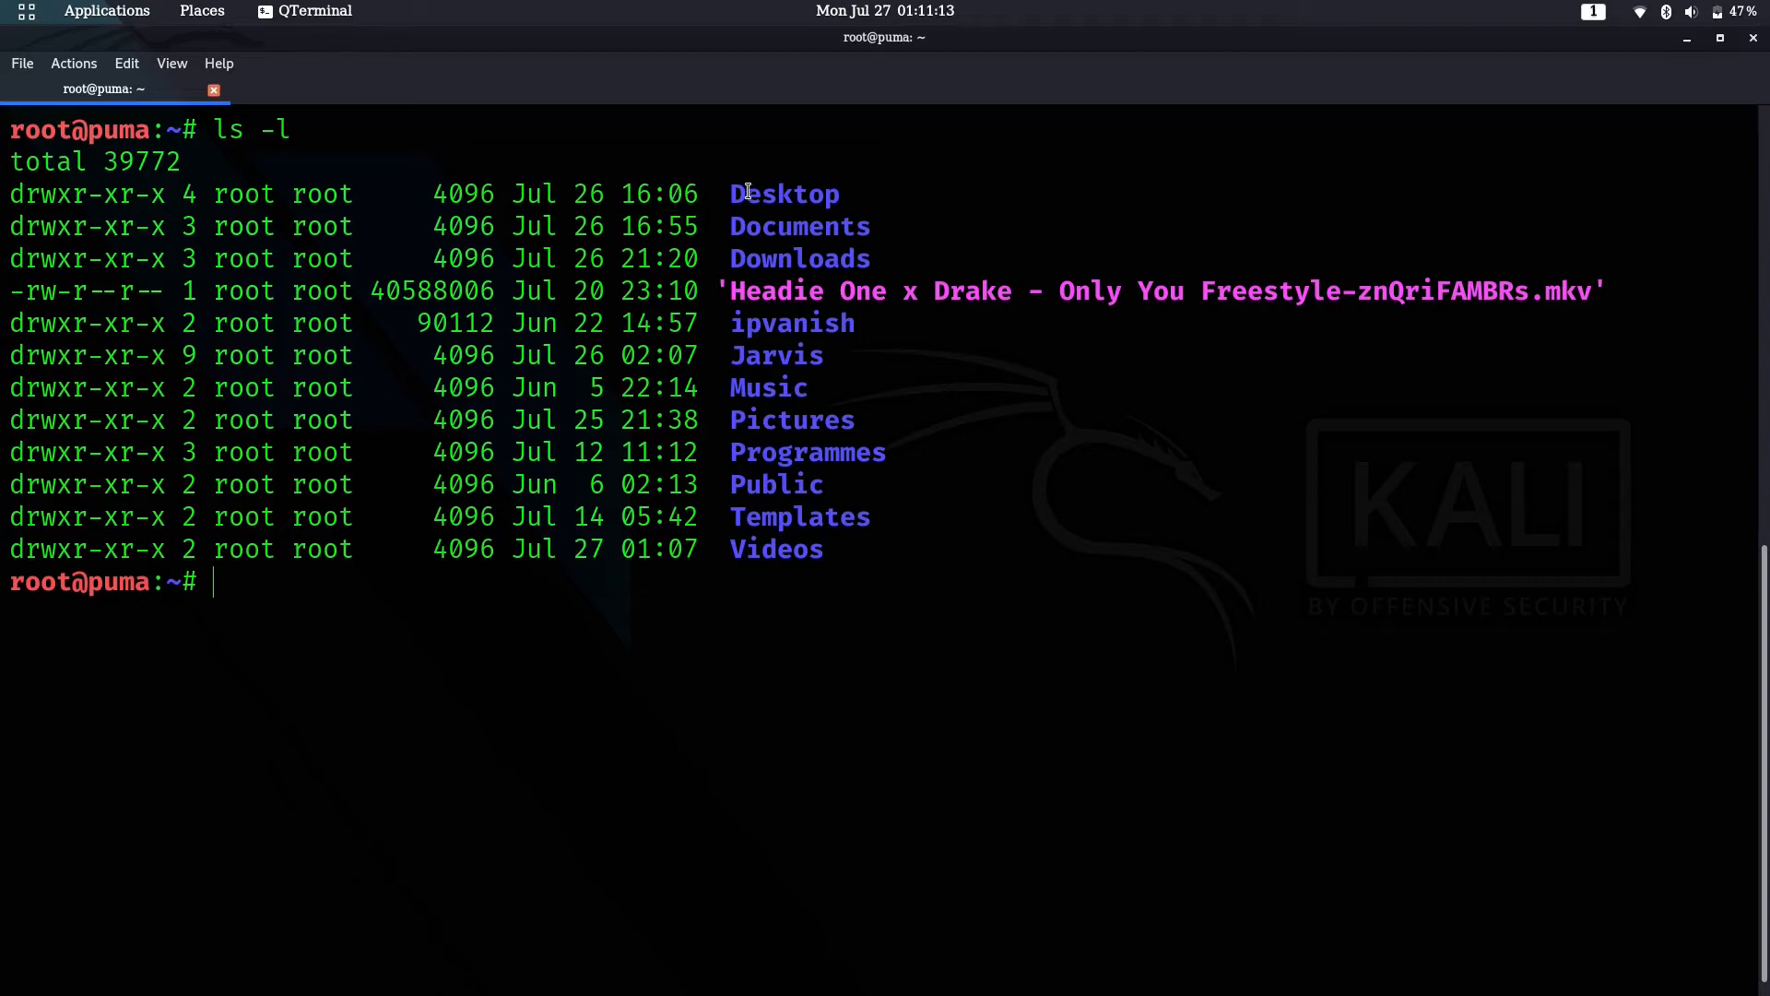
drag(731, 194, 862, 261)
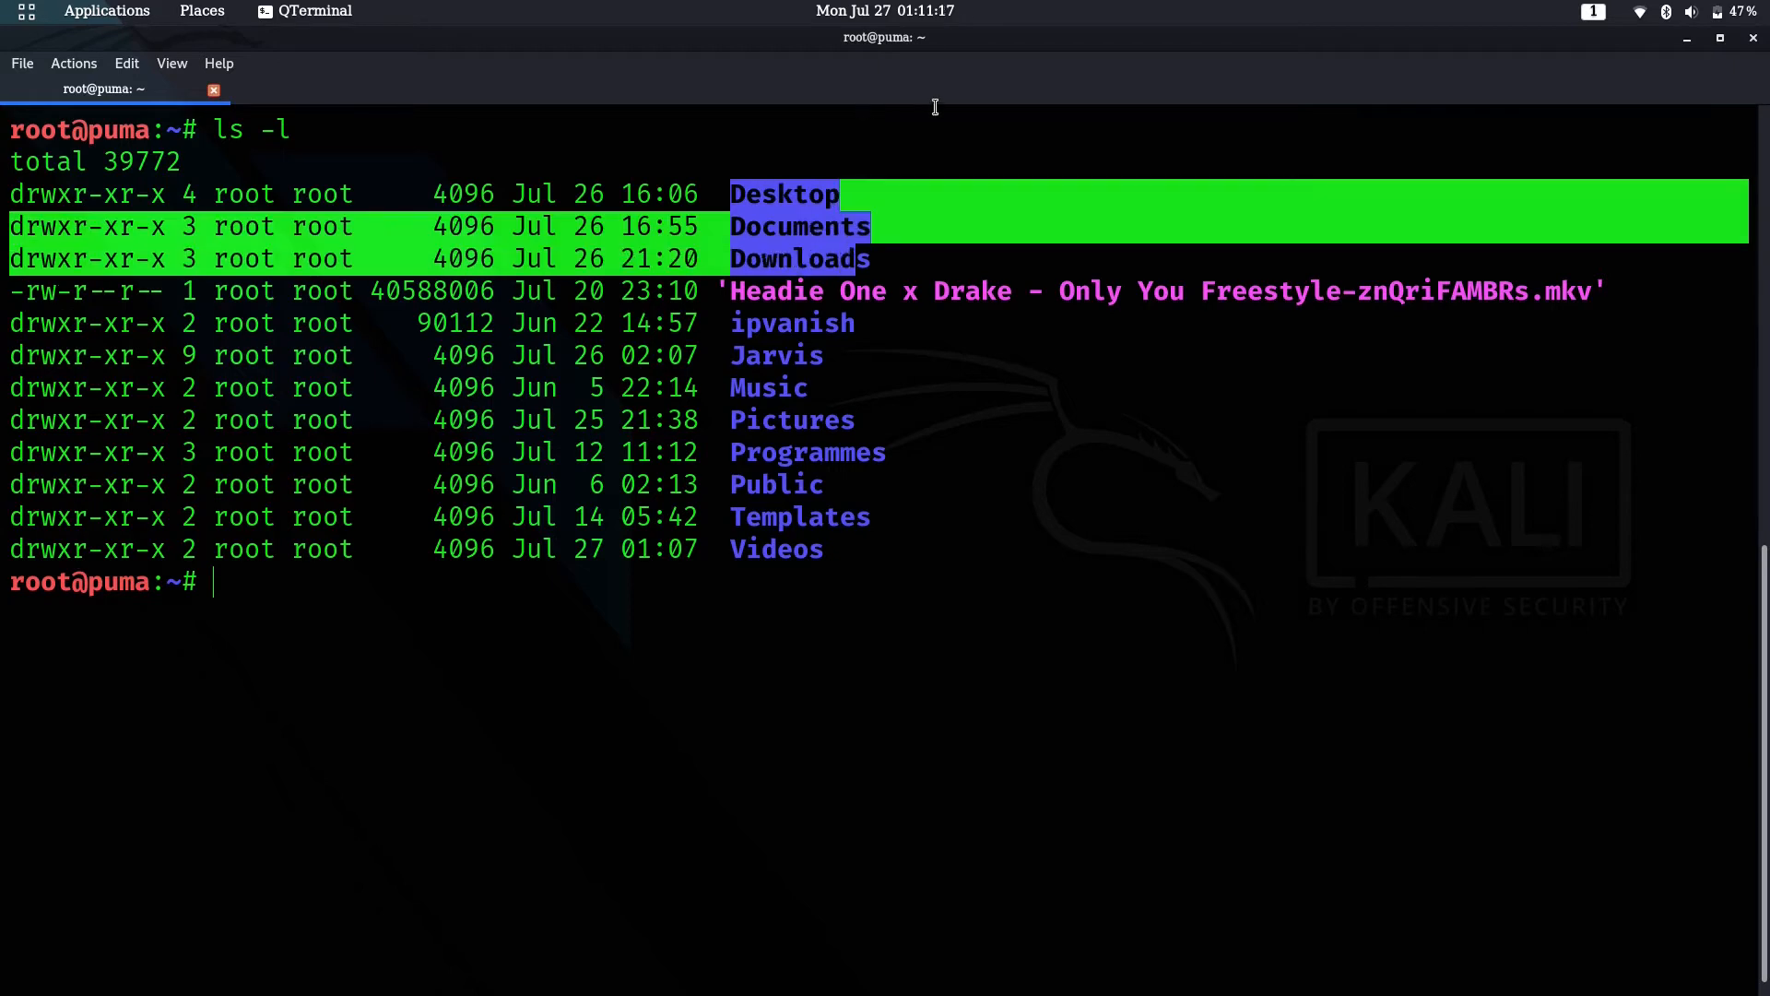
click(937, 186)
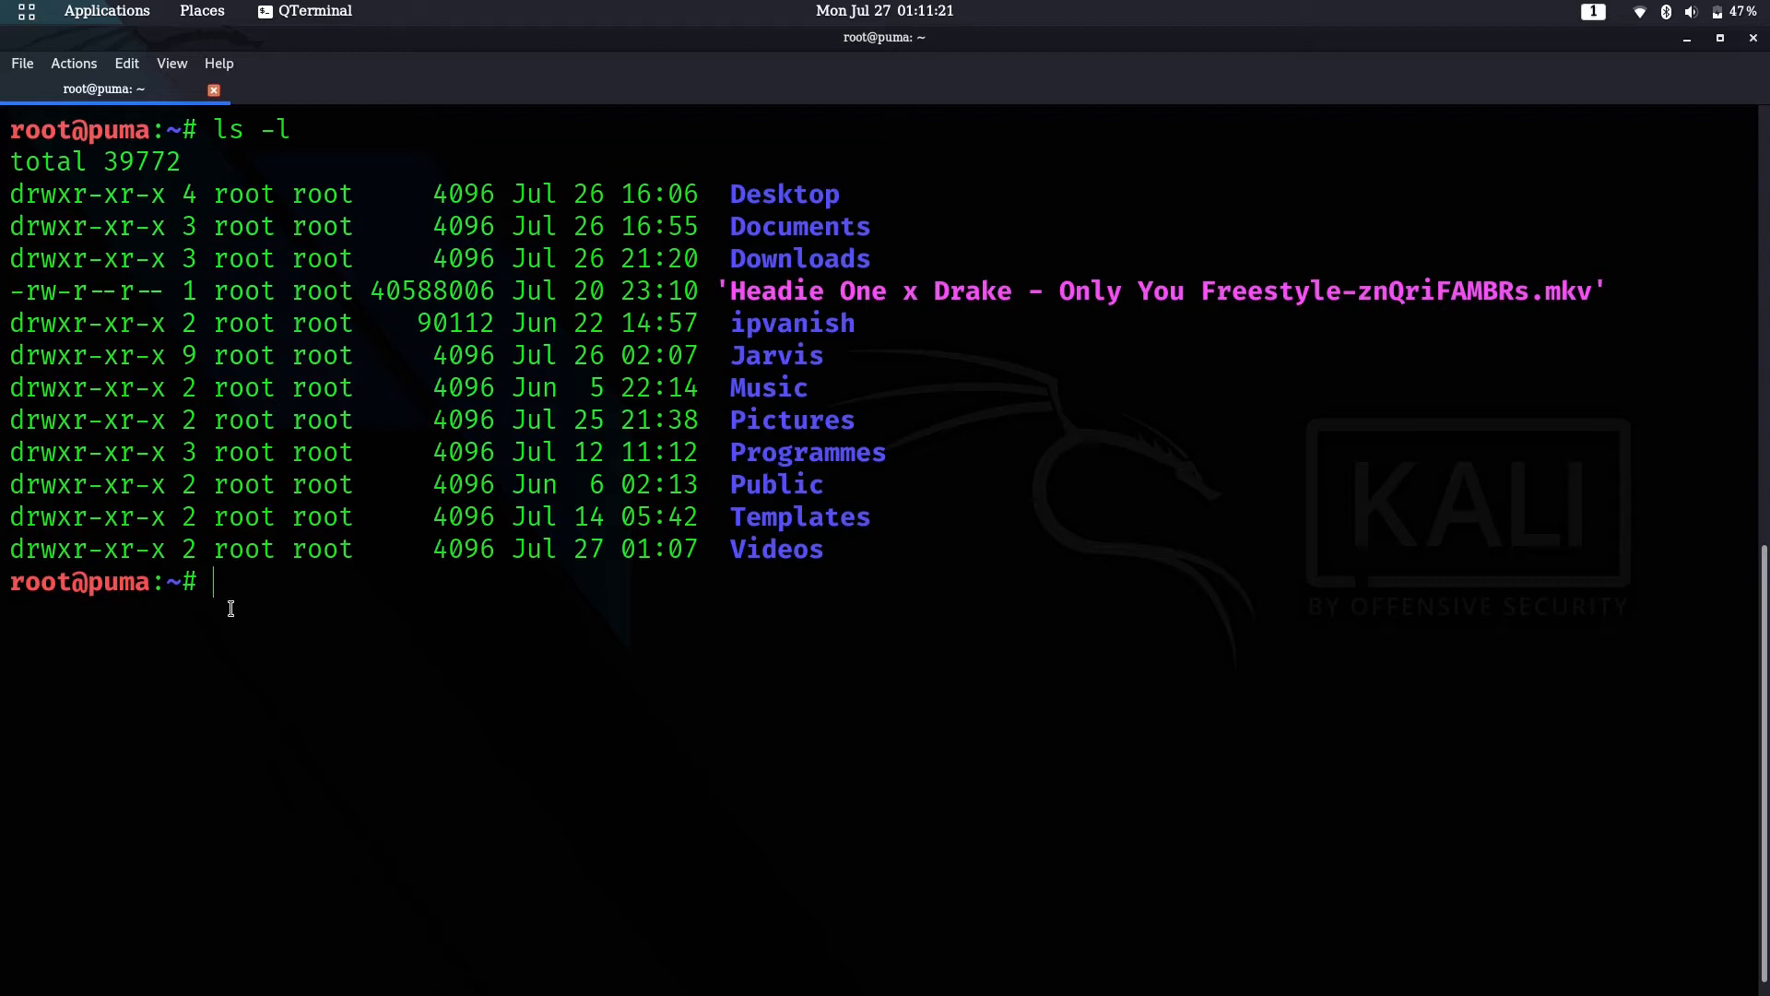
text(ls -)
text(lh)
Step: Run ls -lh for human-readable sizes, then ls -r for the reverse-order listing
key(Return)
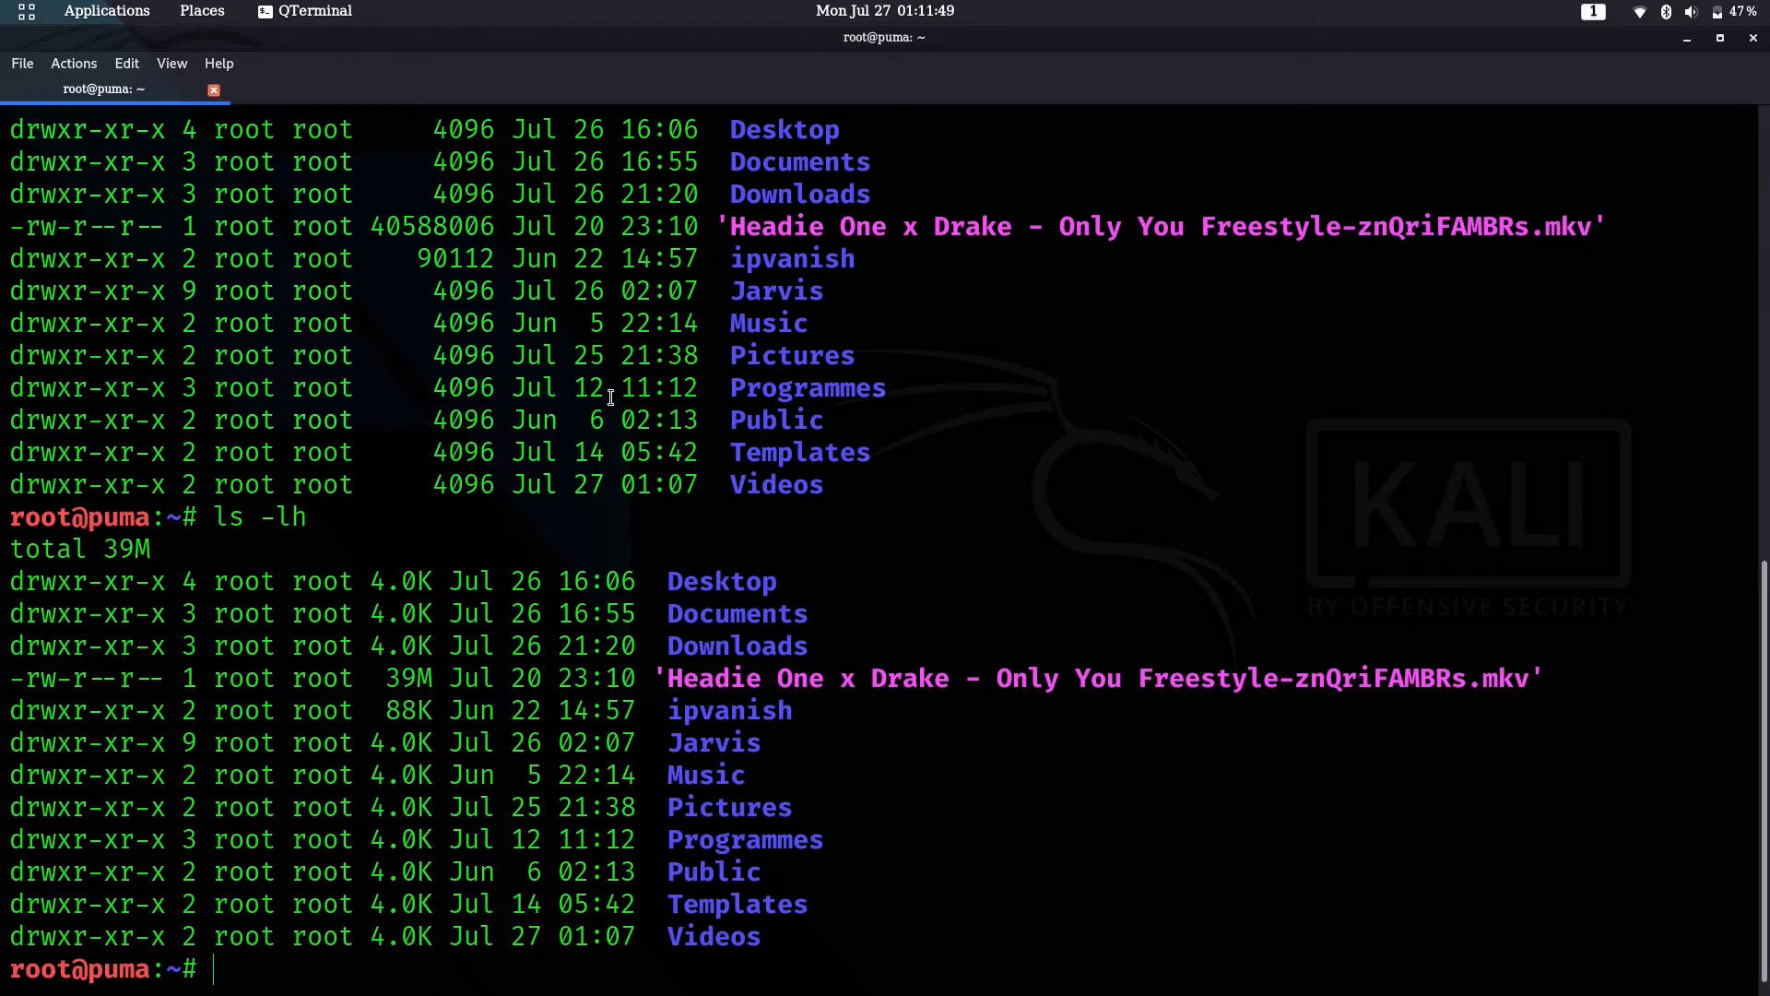
scroll(537, 391, up, 5)
scroll(539, 392, down, 5)
text(ls -r)
key(Return)
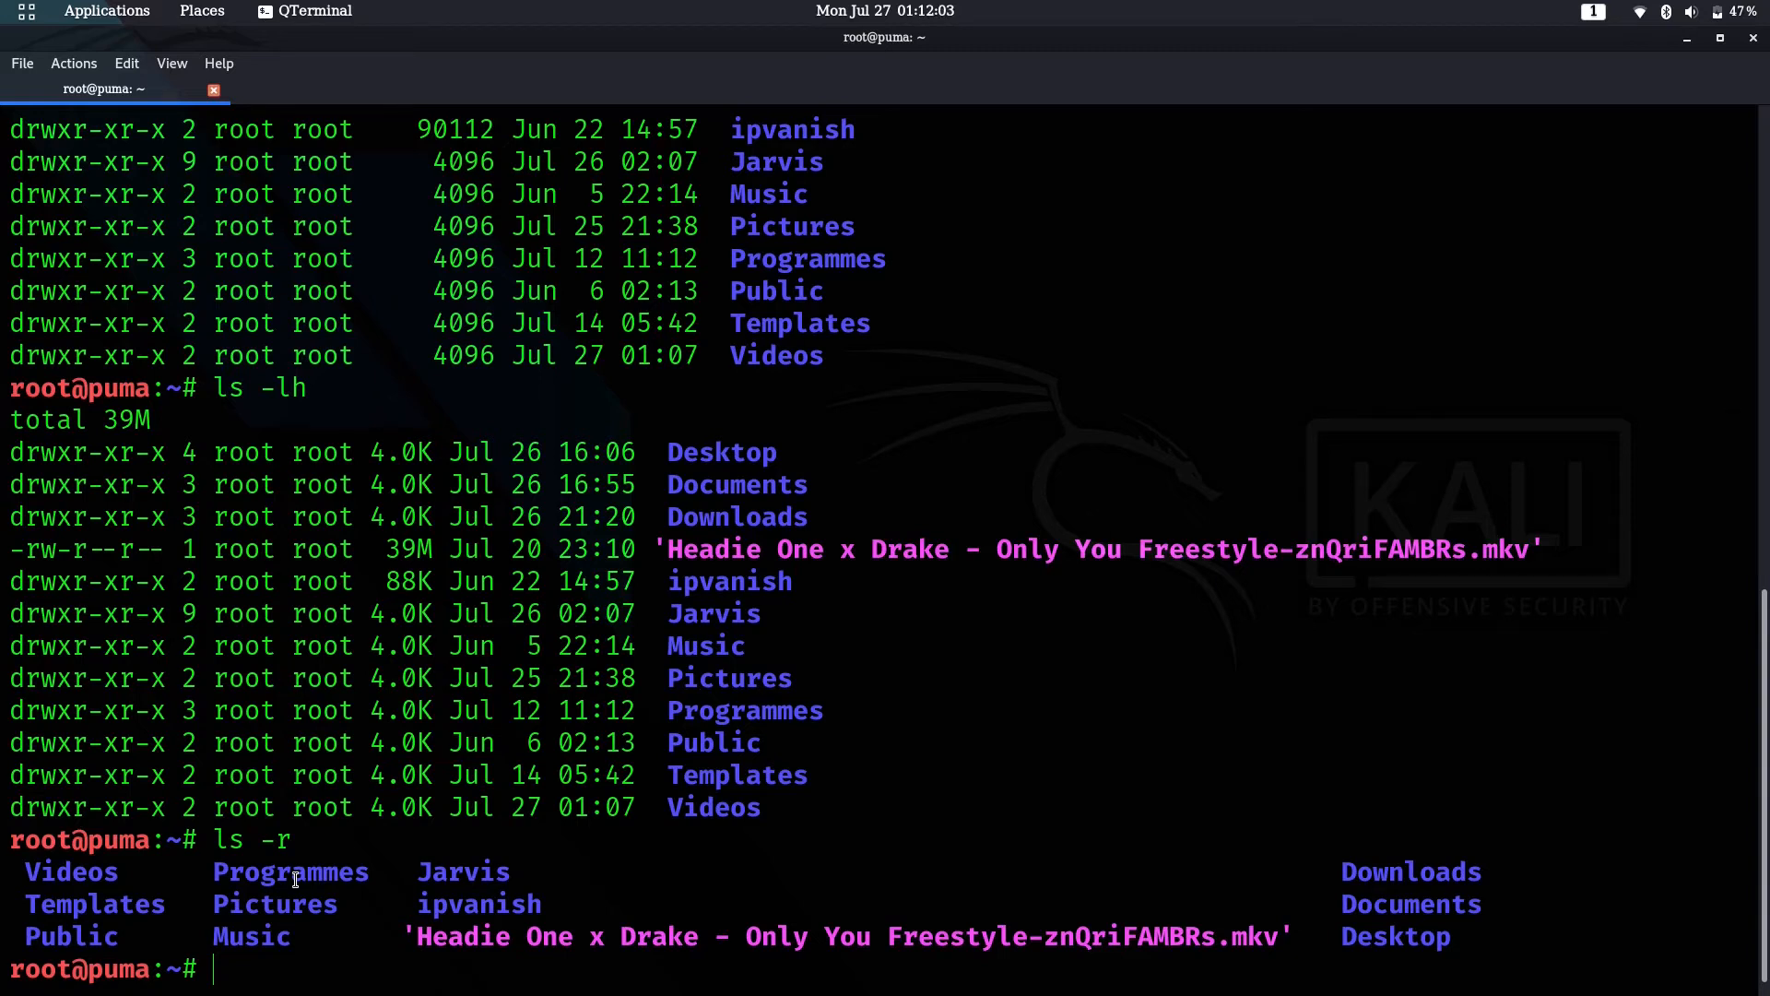
text(ls)
Step: Run a plain ls to show the home folder back in normal alphabetical order
key(Return)
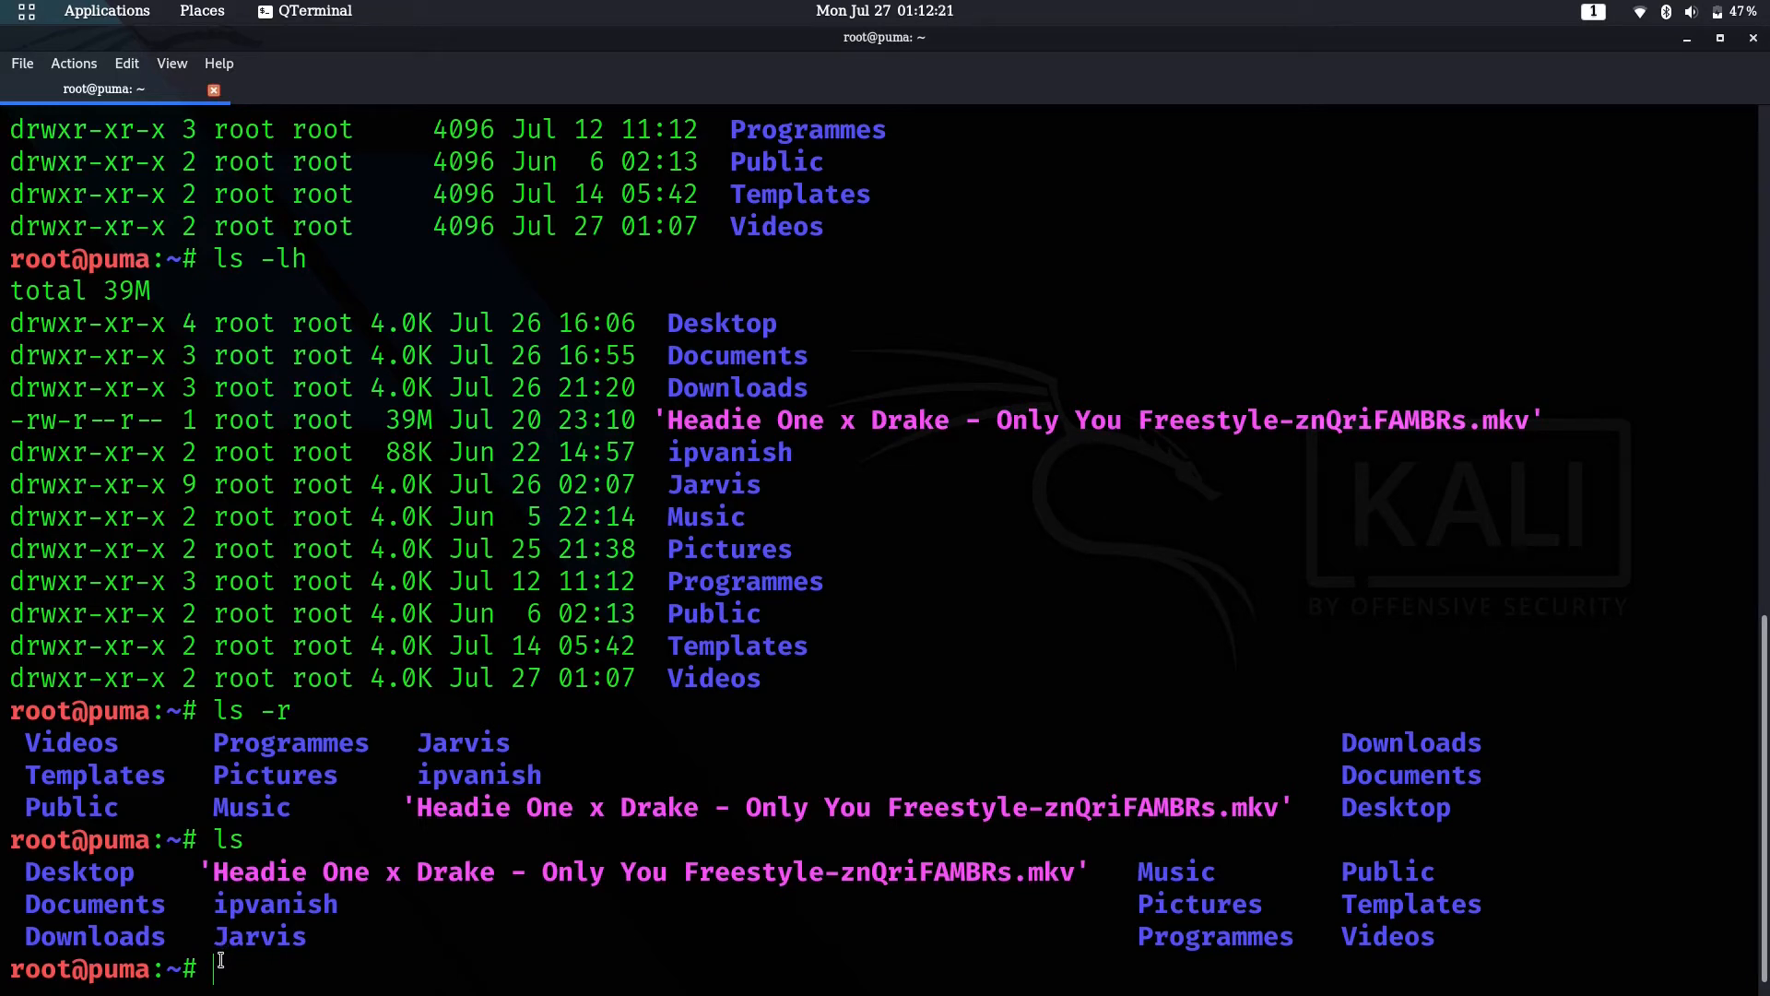
text(ls )
text(-R)
Step: Run ls -R to recursively list every subfolder down to the Videos files
key(Return)
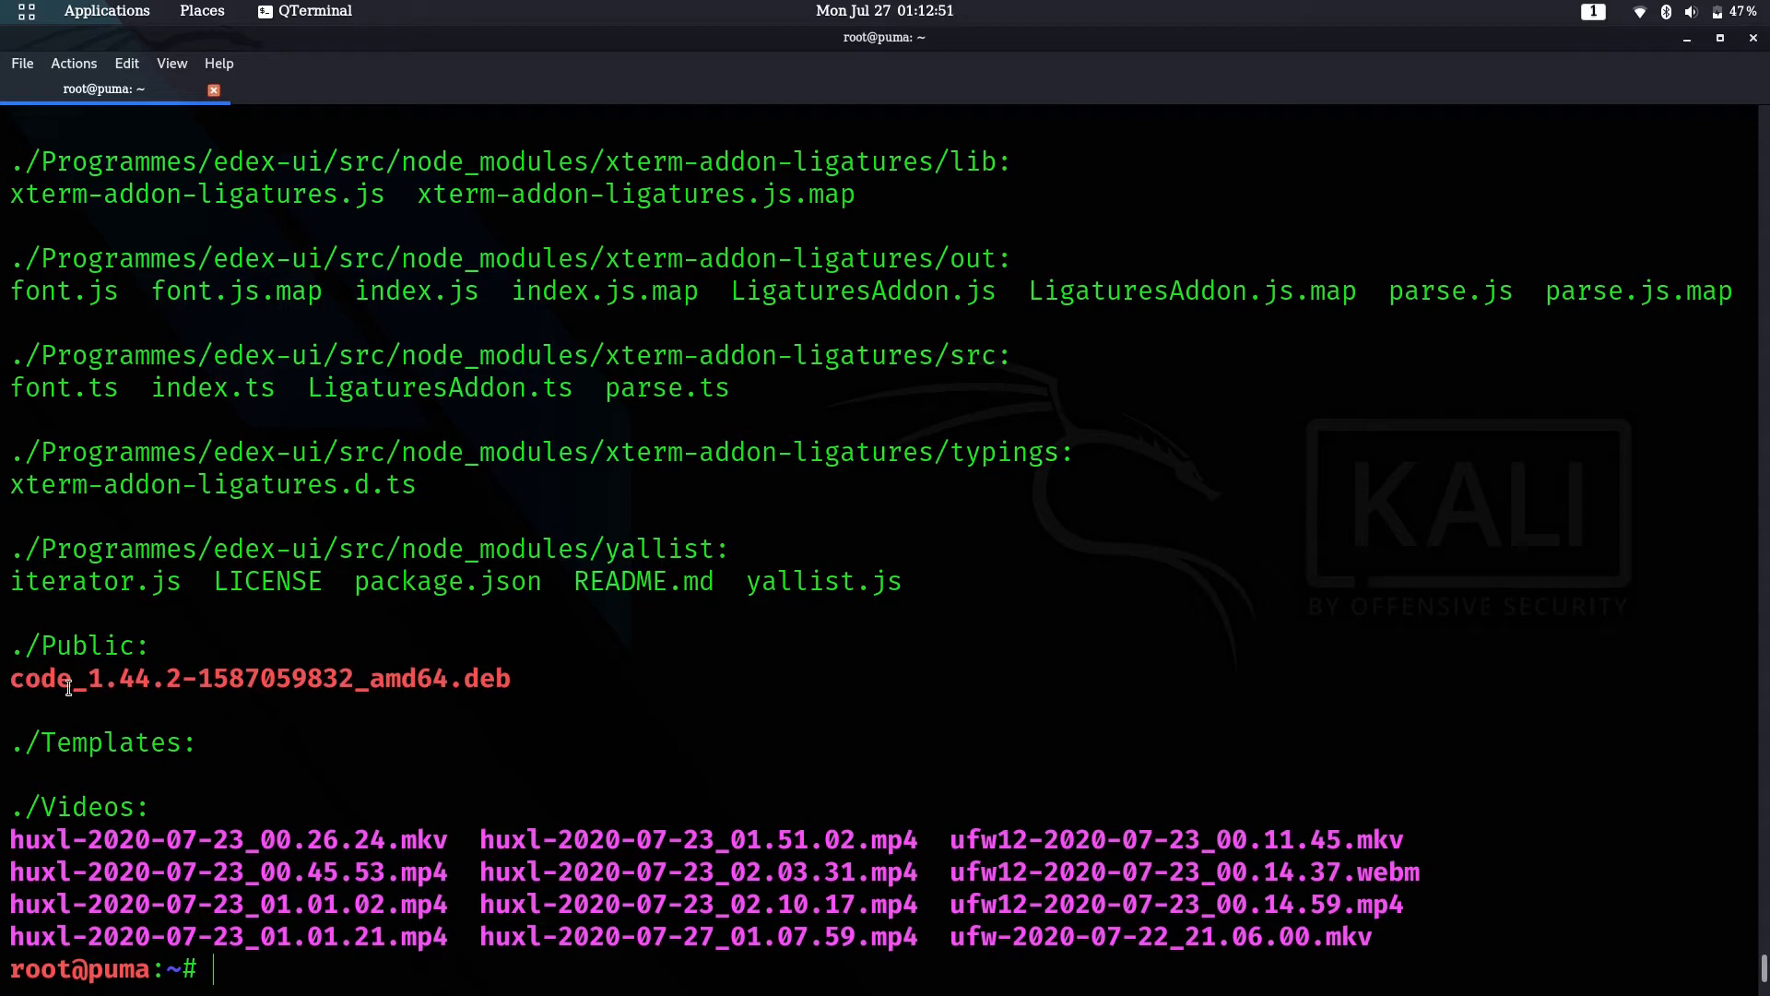
scroll(107, 674, up, 5)
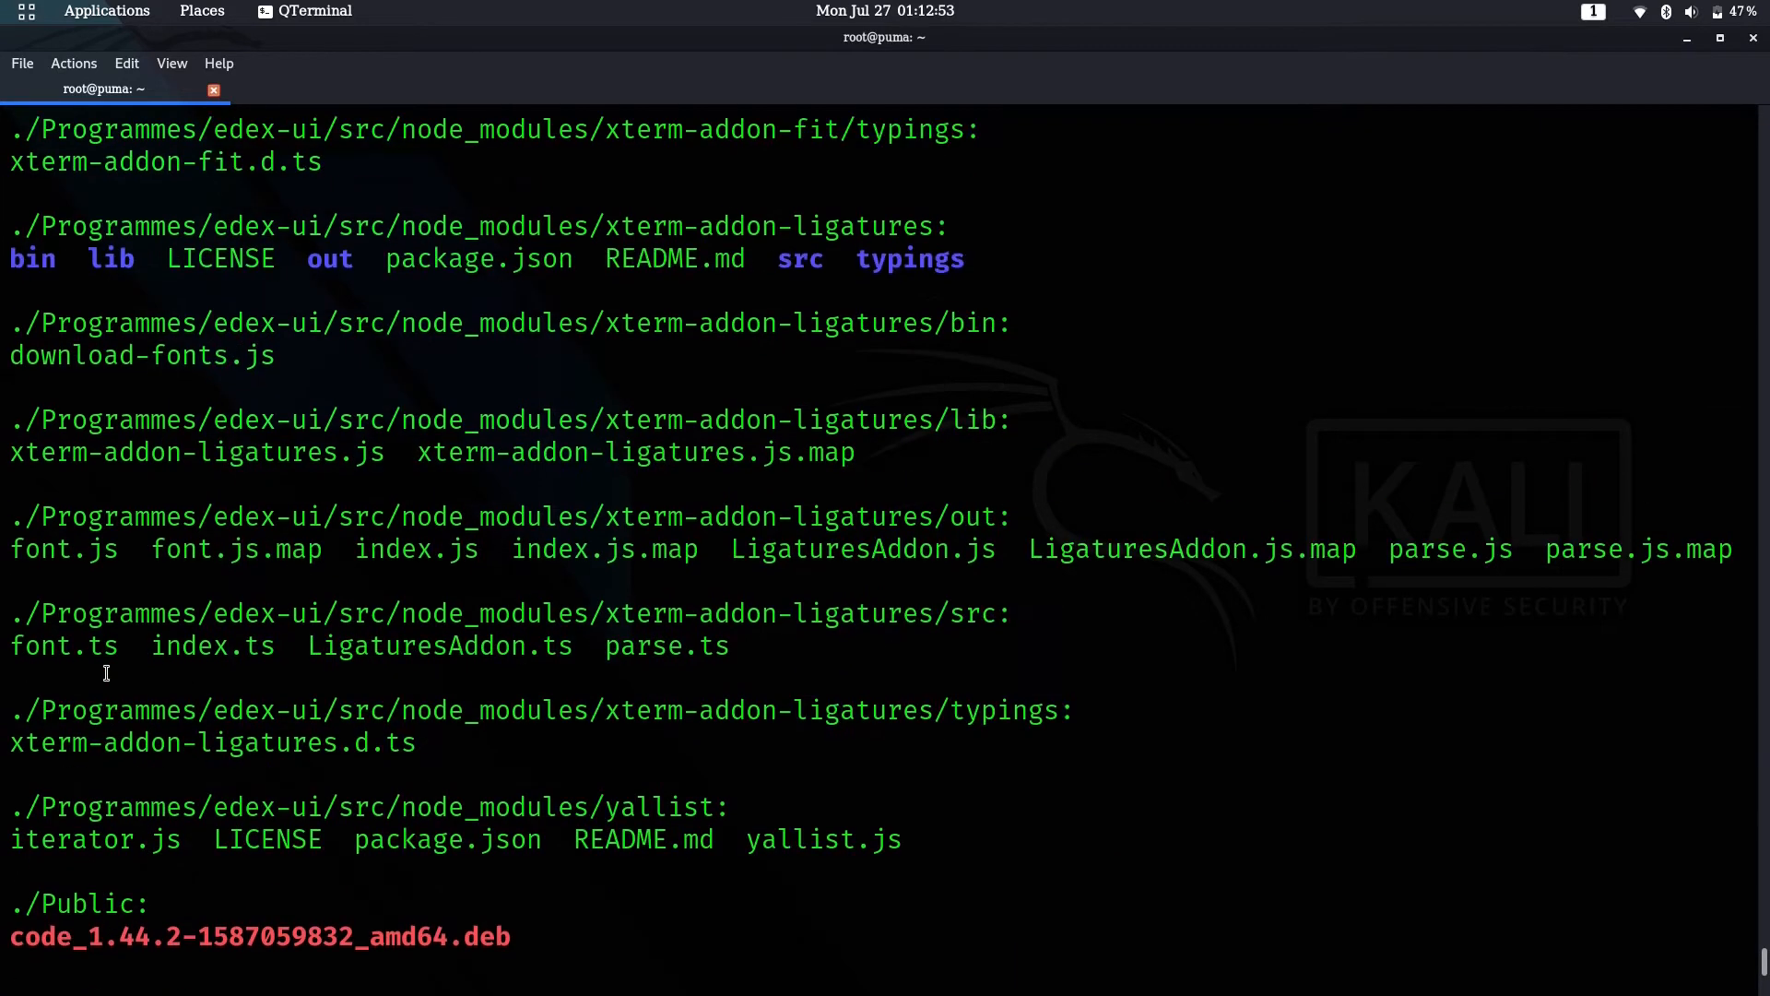
scroll(106, 673, up, 2)
scroll(107, 674, up, 5)
scroll(107, 673, up, 5)
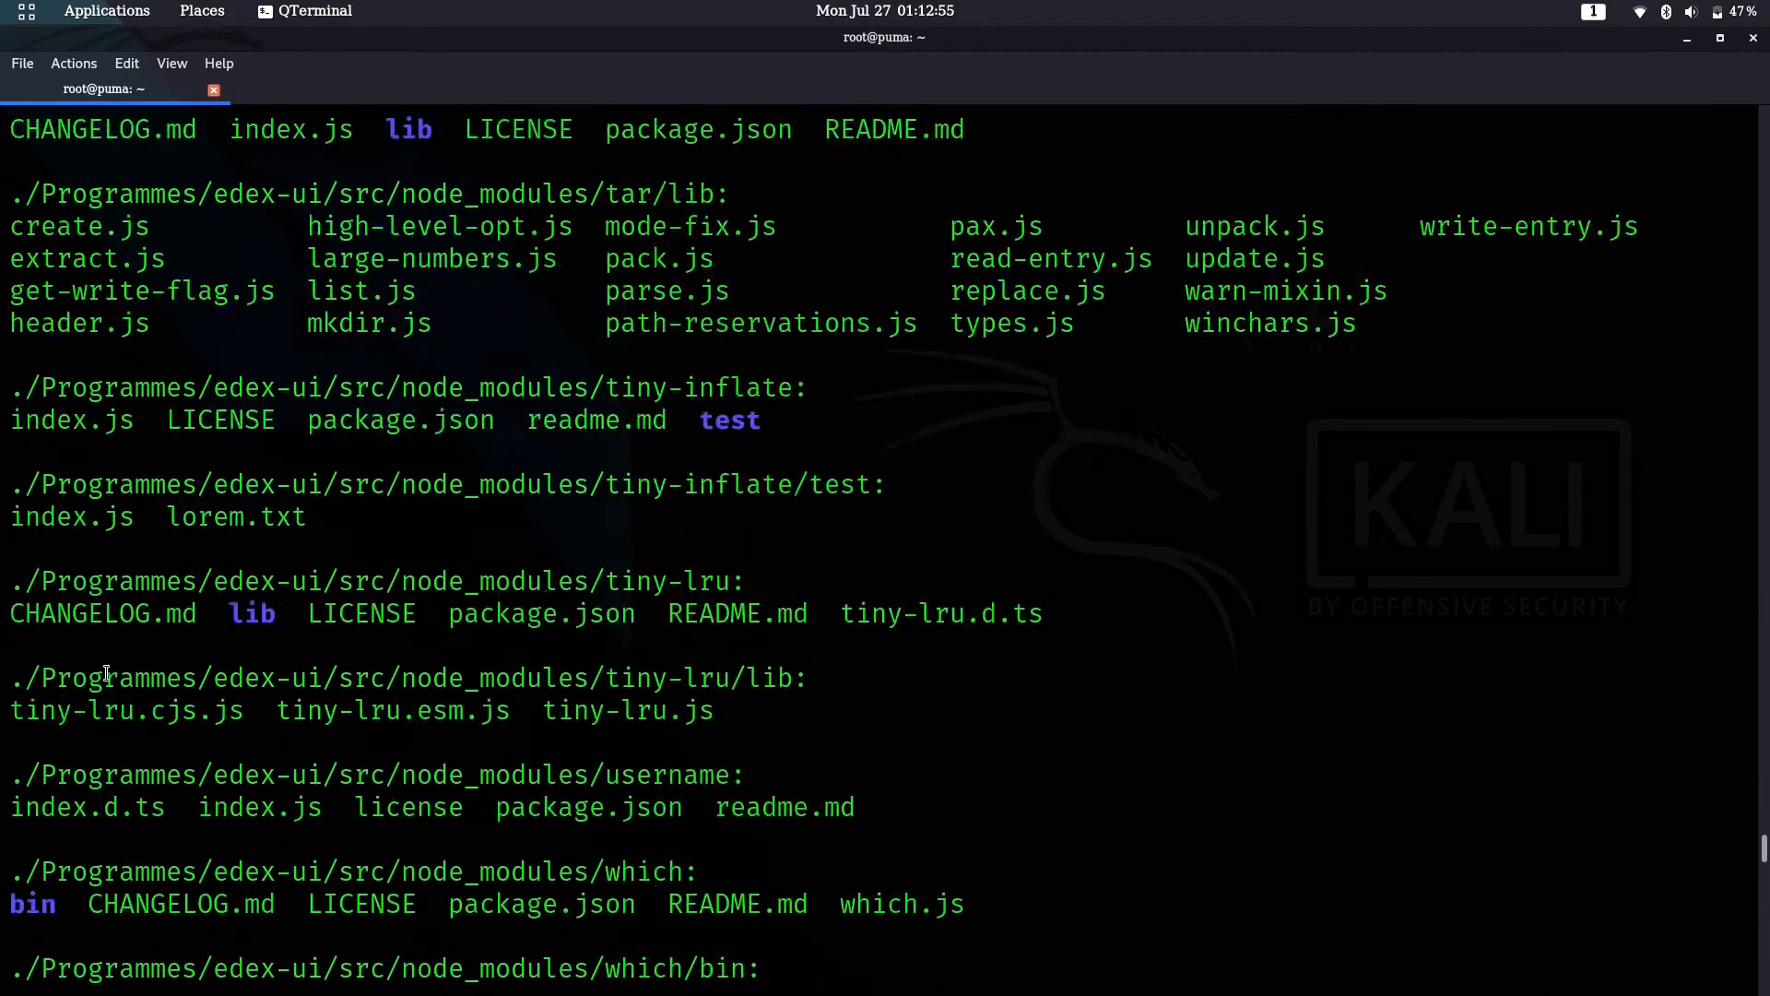
scroll(107, 674, up, 5)
scroll(106, 674, up, 5)
scroll(107, 673, up, 5)
scroll(107, 674, up, 5)
scroll(107, 673, up, 5)
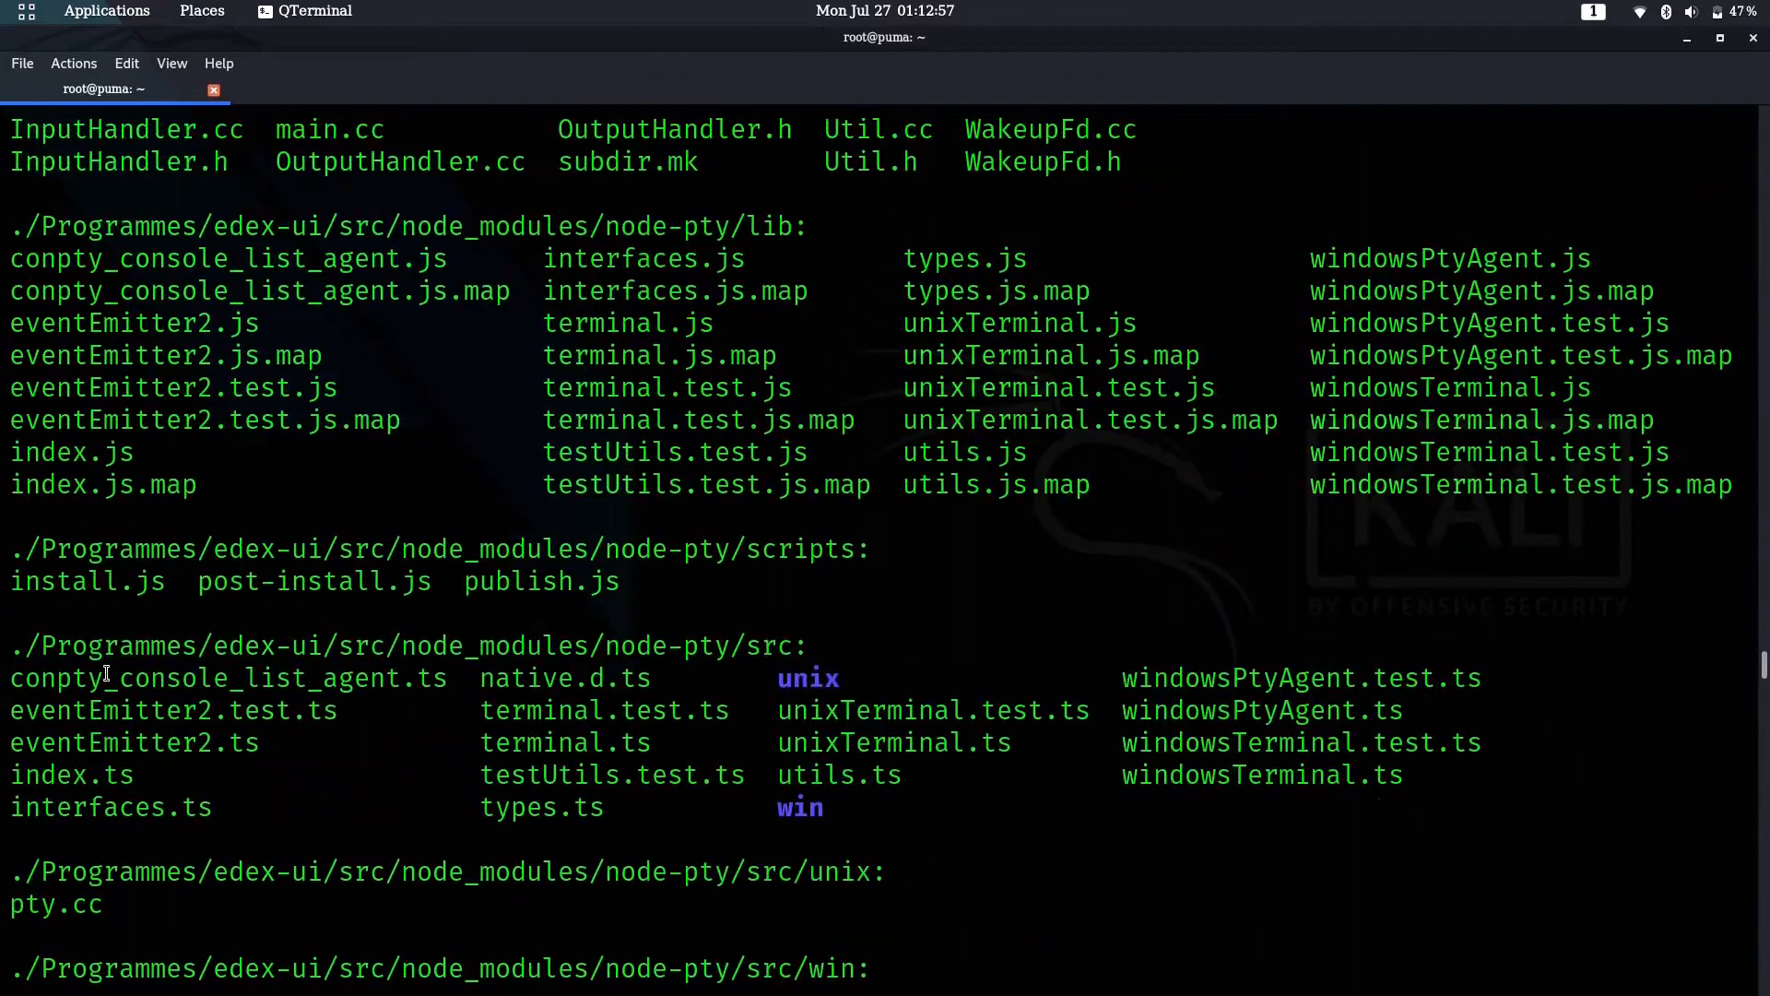
scroll(106, 673, up, 5)
scroll(107, 674, up, 5)
scroll(107, 674, up, 5)
scroll(106, 673, up, 5)
scroll(107, 674, up, 5)
scroll(107, 673, up, 5)
scroll(107, 674, up, 5)
scroll(106, 674, up, 5)
scroll(107, 673, up, 5)
scroll(107, 673, down, 5)
scroll(106, 673, down, 5)
scroll(106, 674, down, 5)
scroll(107, 674, down, 5)
scroll(107, 674, down, 5)
scroll(107, 674, down, 5)
scroll(106, 674, down, 5)
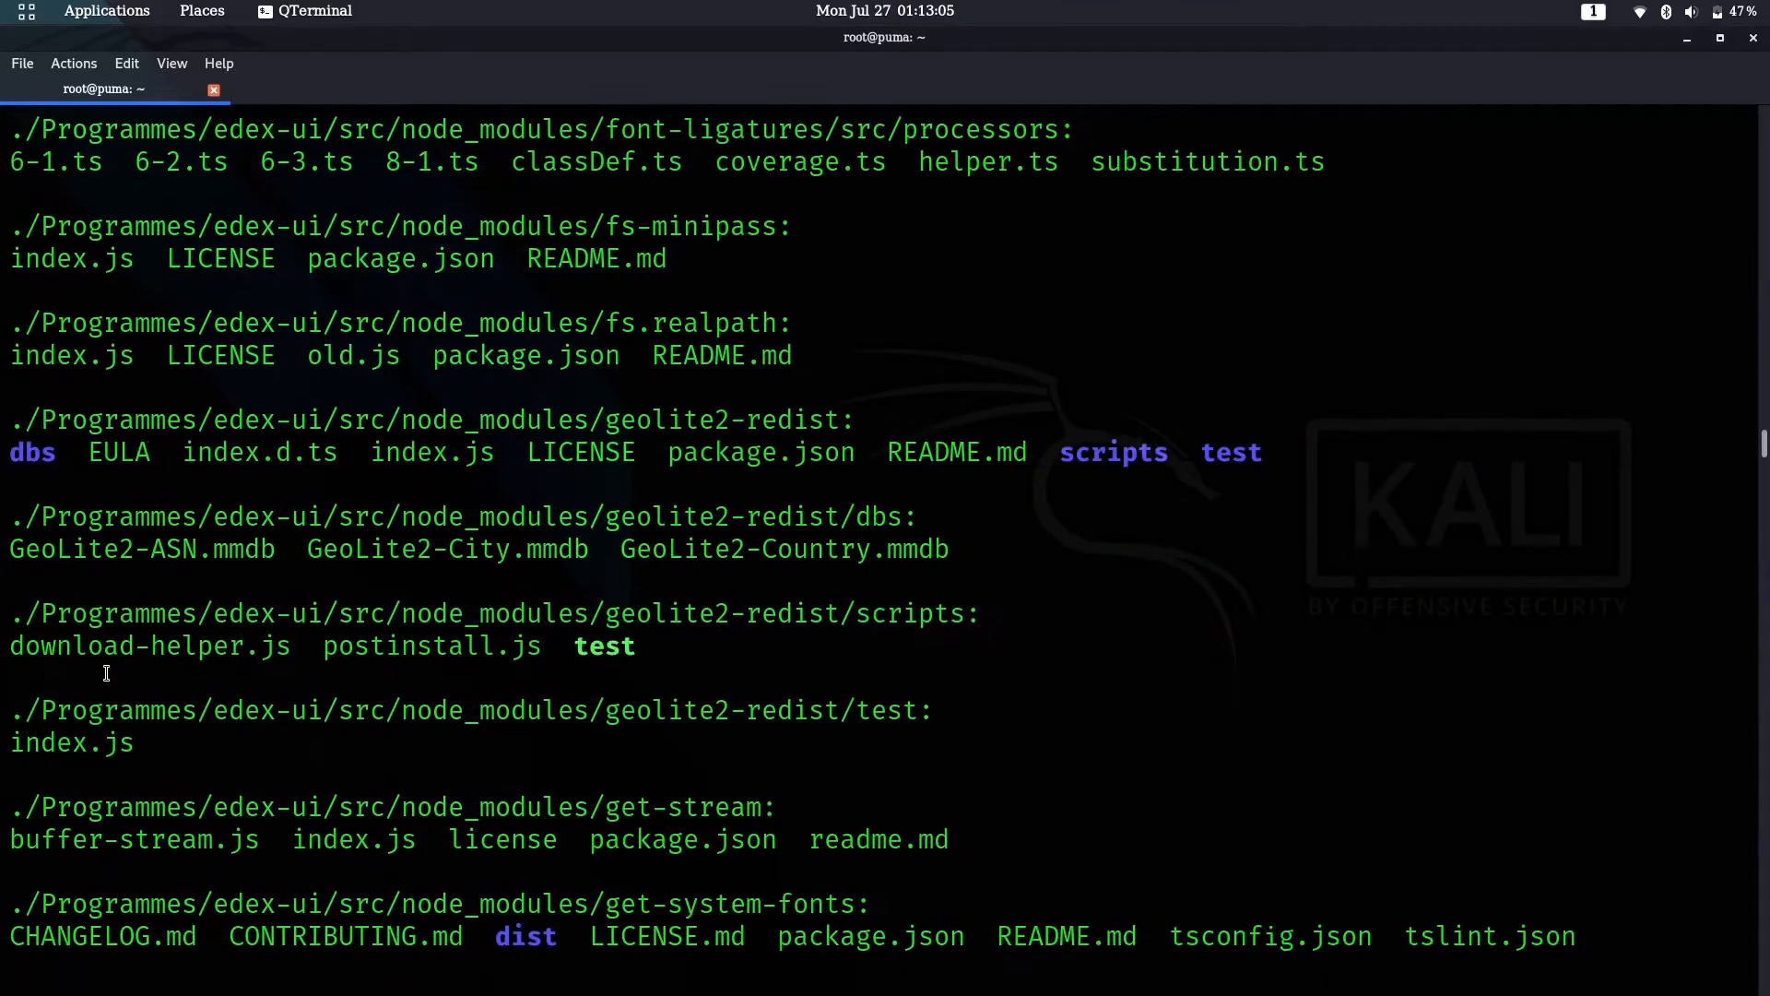
scroll(107, 674, down, 10)
Step: Run ls -R | head for the first lines, then rerun the full ls -R and return to the prompt
key(Up)
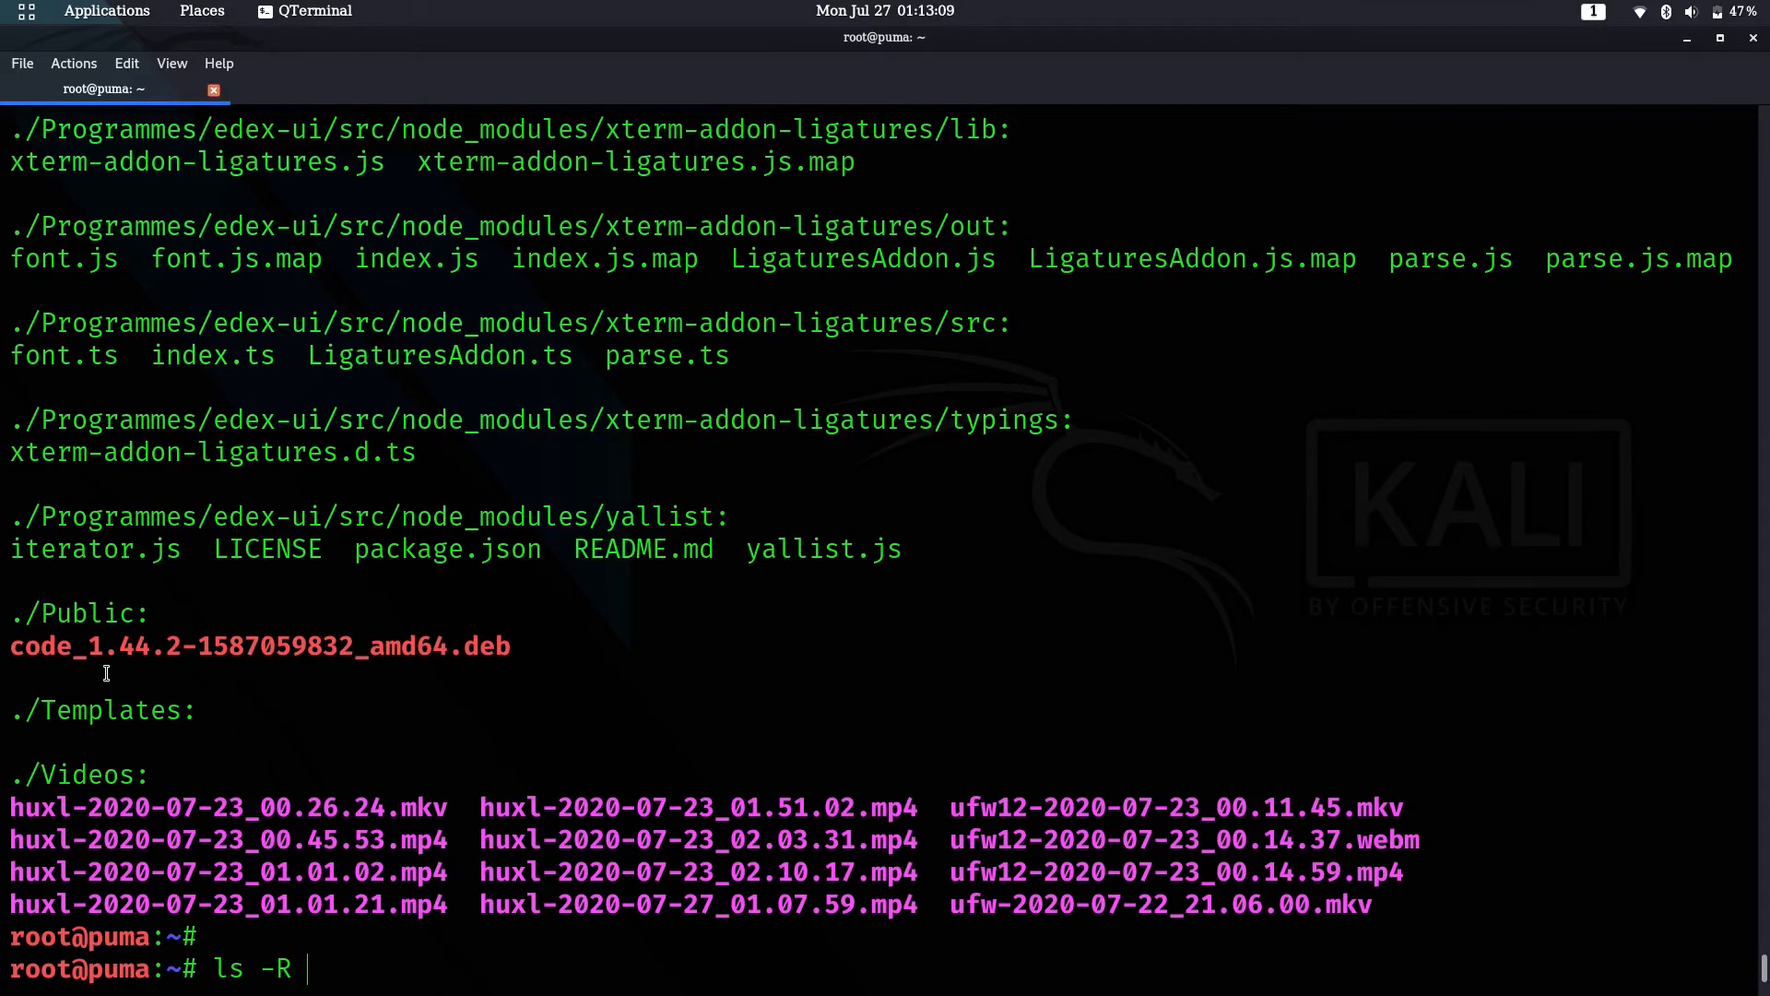
text(|)
text( hea)
text(d)
key(Return)
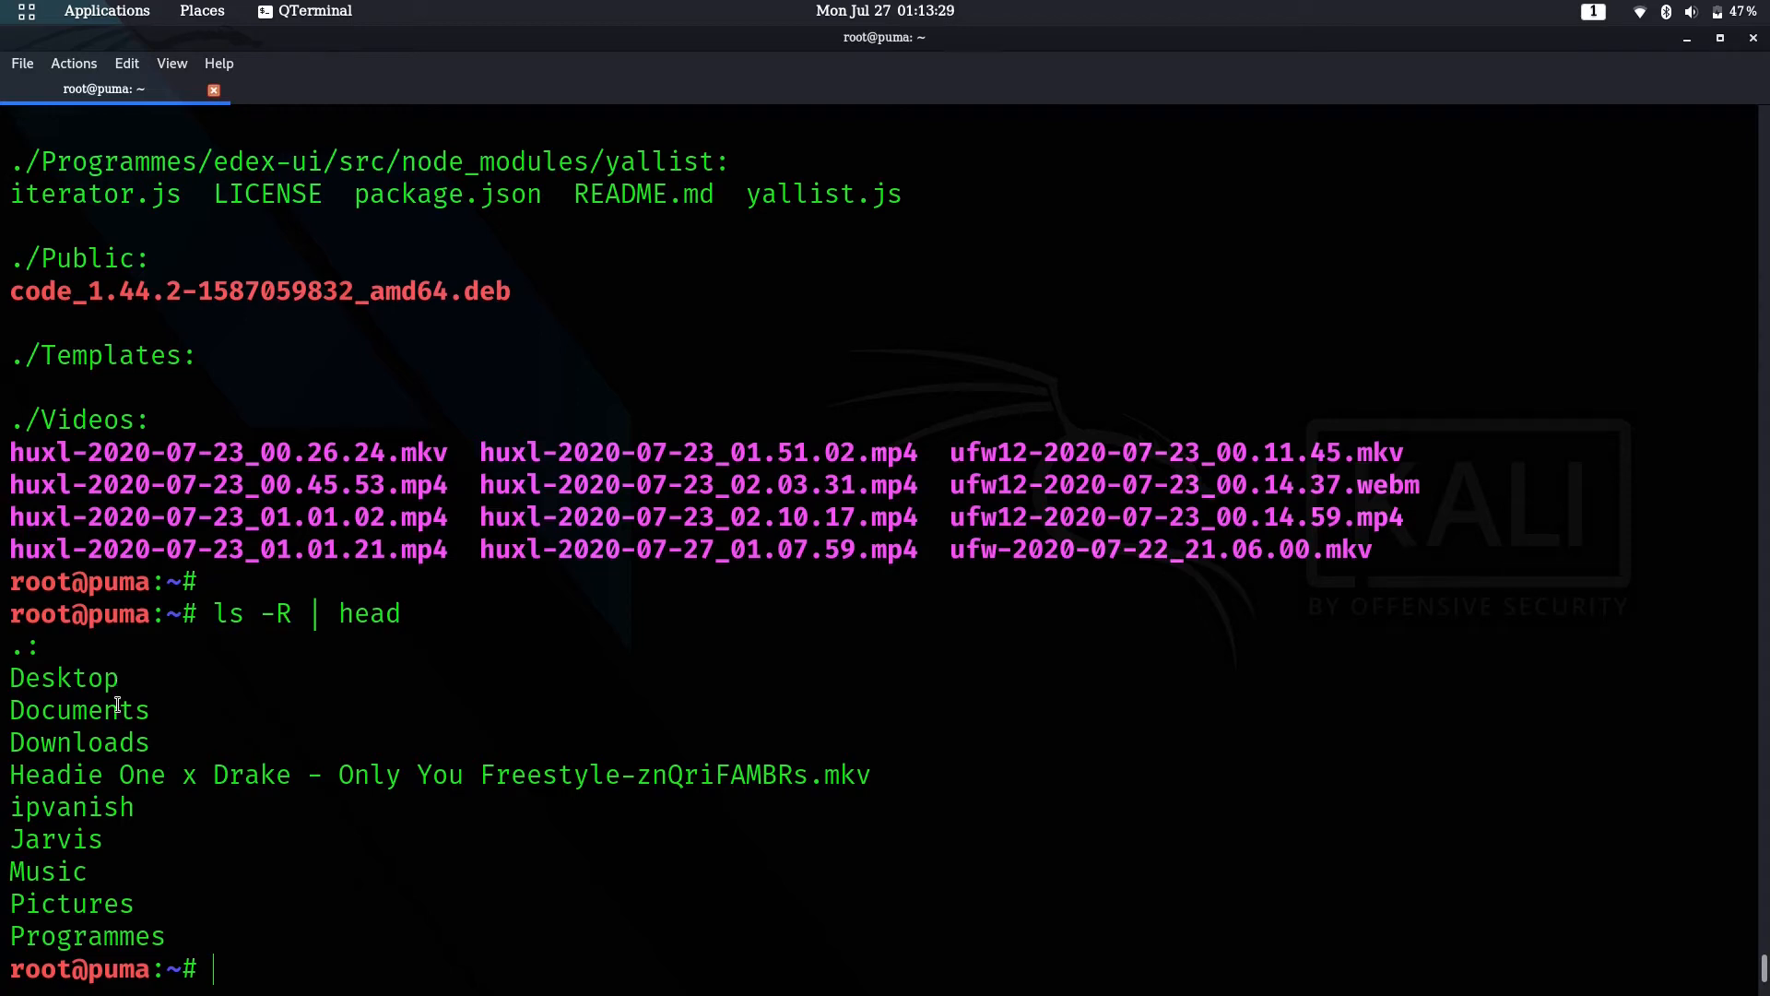
key(Up)
key(BackSpace)
key(BackSpace)
key(BackSpace)
key(BackSpace)
key(BackSpace)
key(BackSpace)
key(BackSpace)
key(Return)
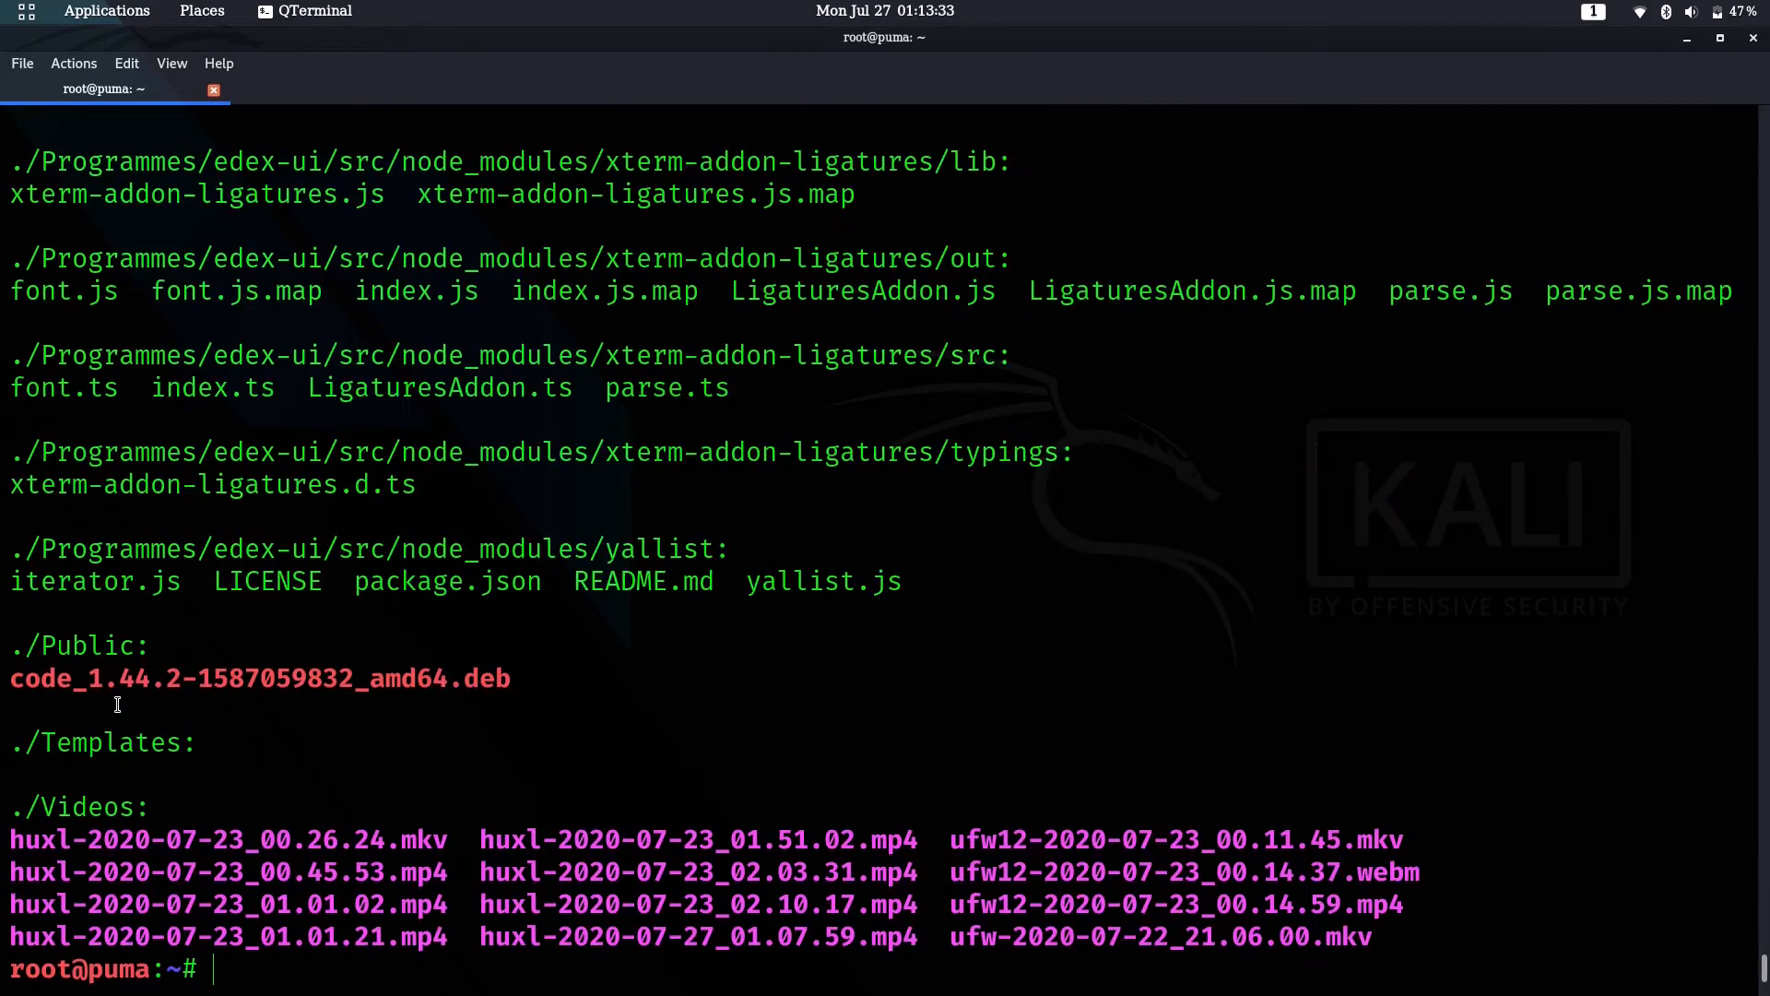
scroll(312, 385, up, 5)
scroll(311, 386, up, 5)
scroll(311, 386, up, 5)
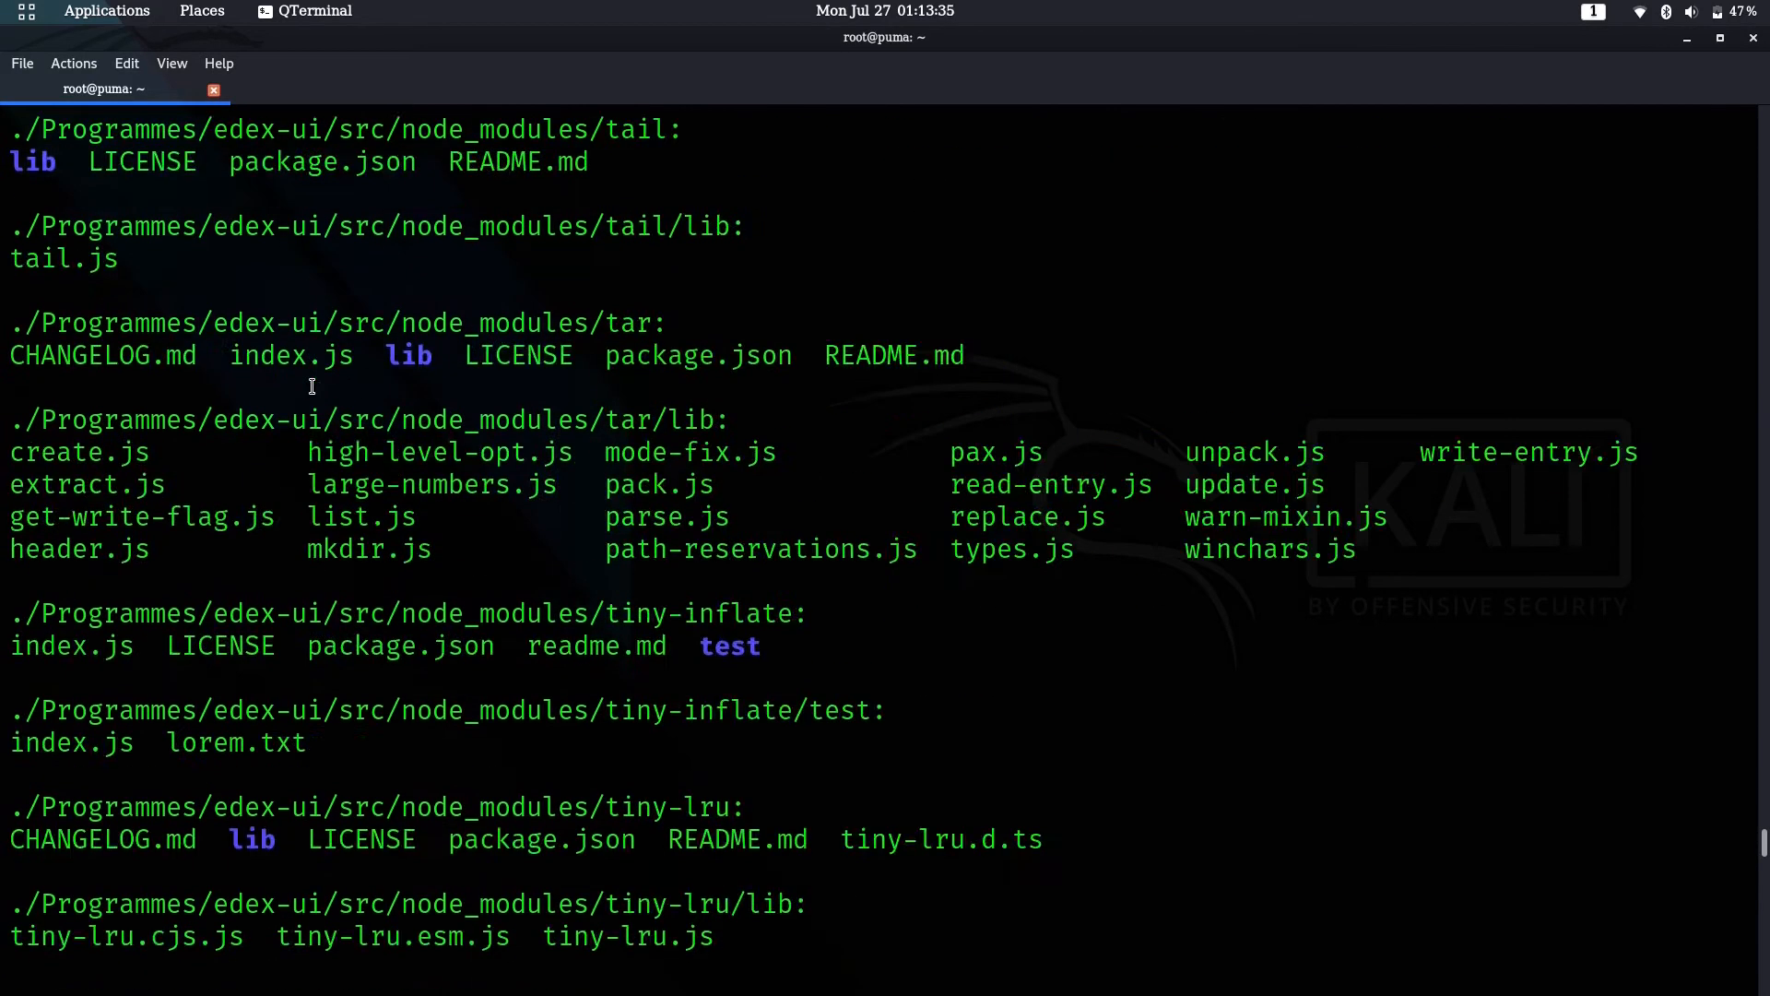
scroll(312, 386, up, 5)
scroll(310, 386, up, 5)
scroll(311, 386, up, 5)
scroll(311, 386, up, 5)
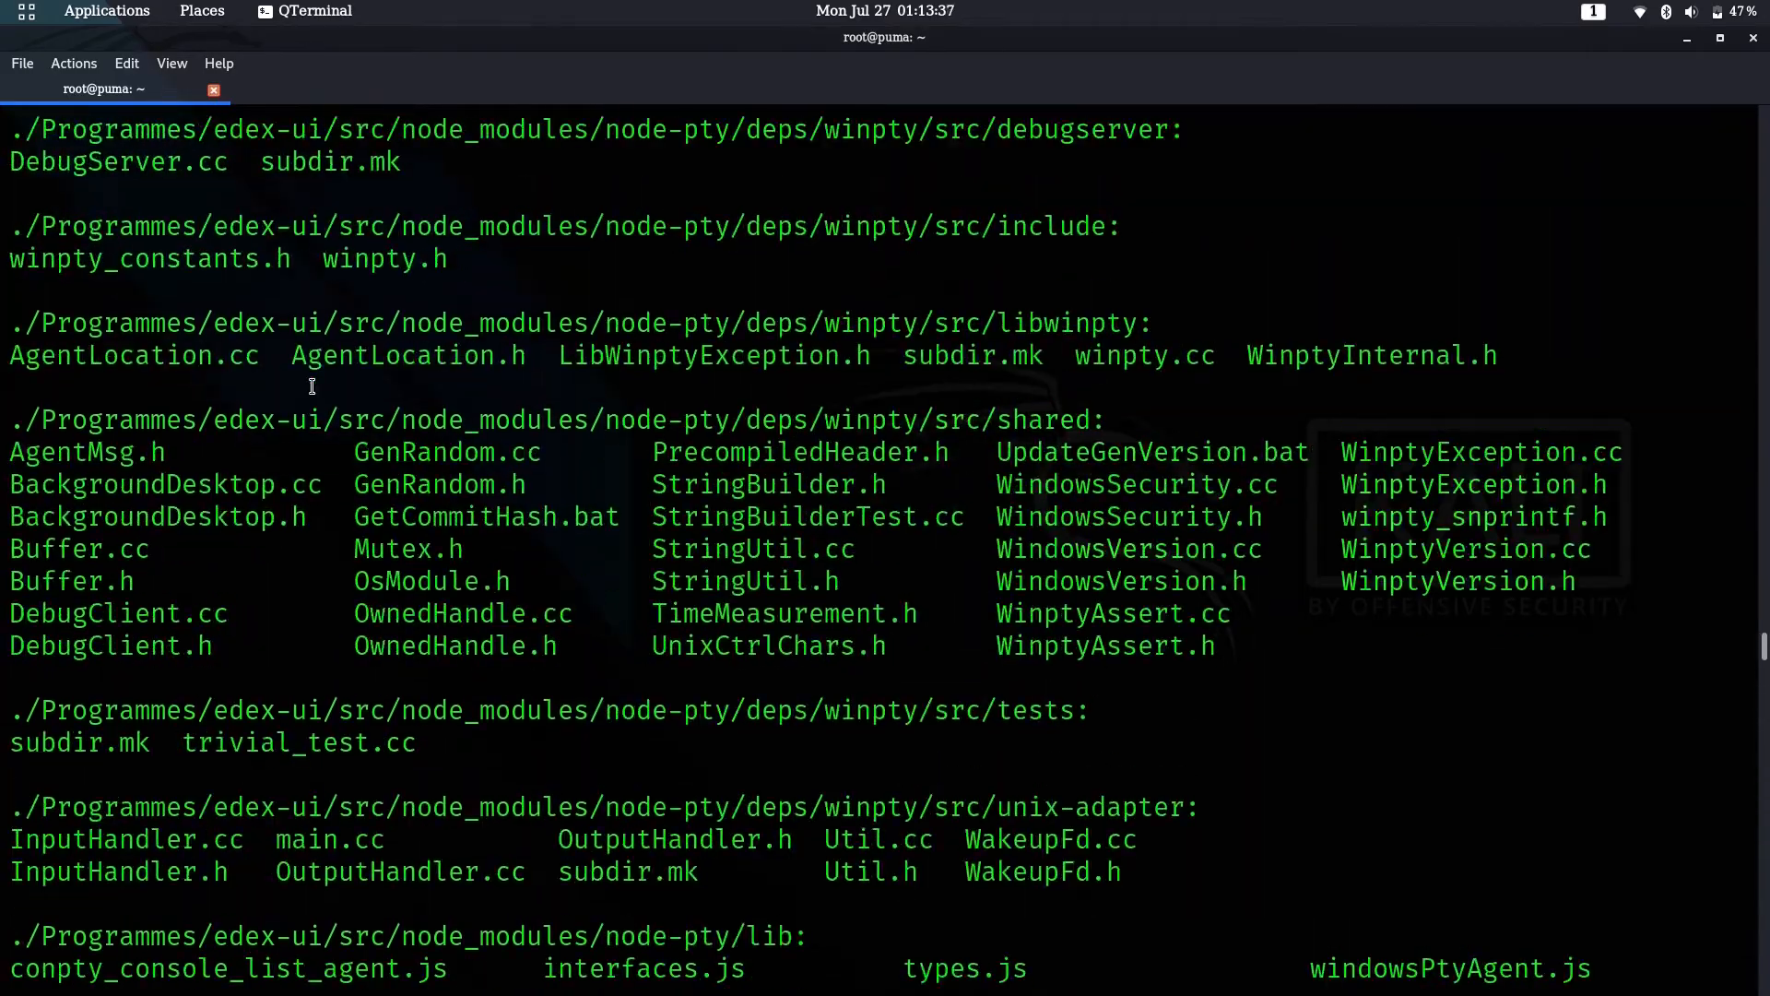
scroll(310, 387, up, 5)
scroll(312, 386, up, 5)
scroll(311, 386, up, 5)
scroll(312, 386, up, 5)
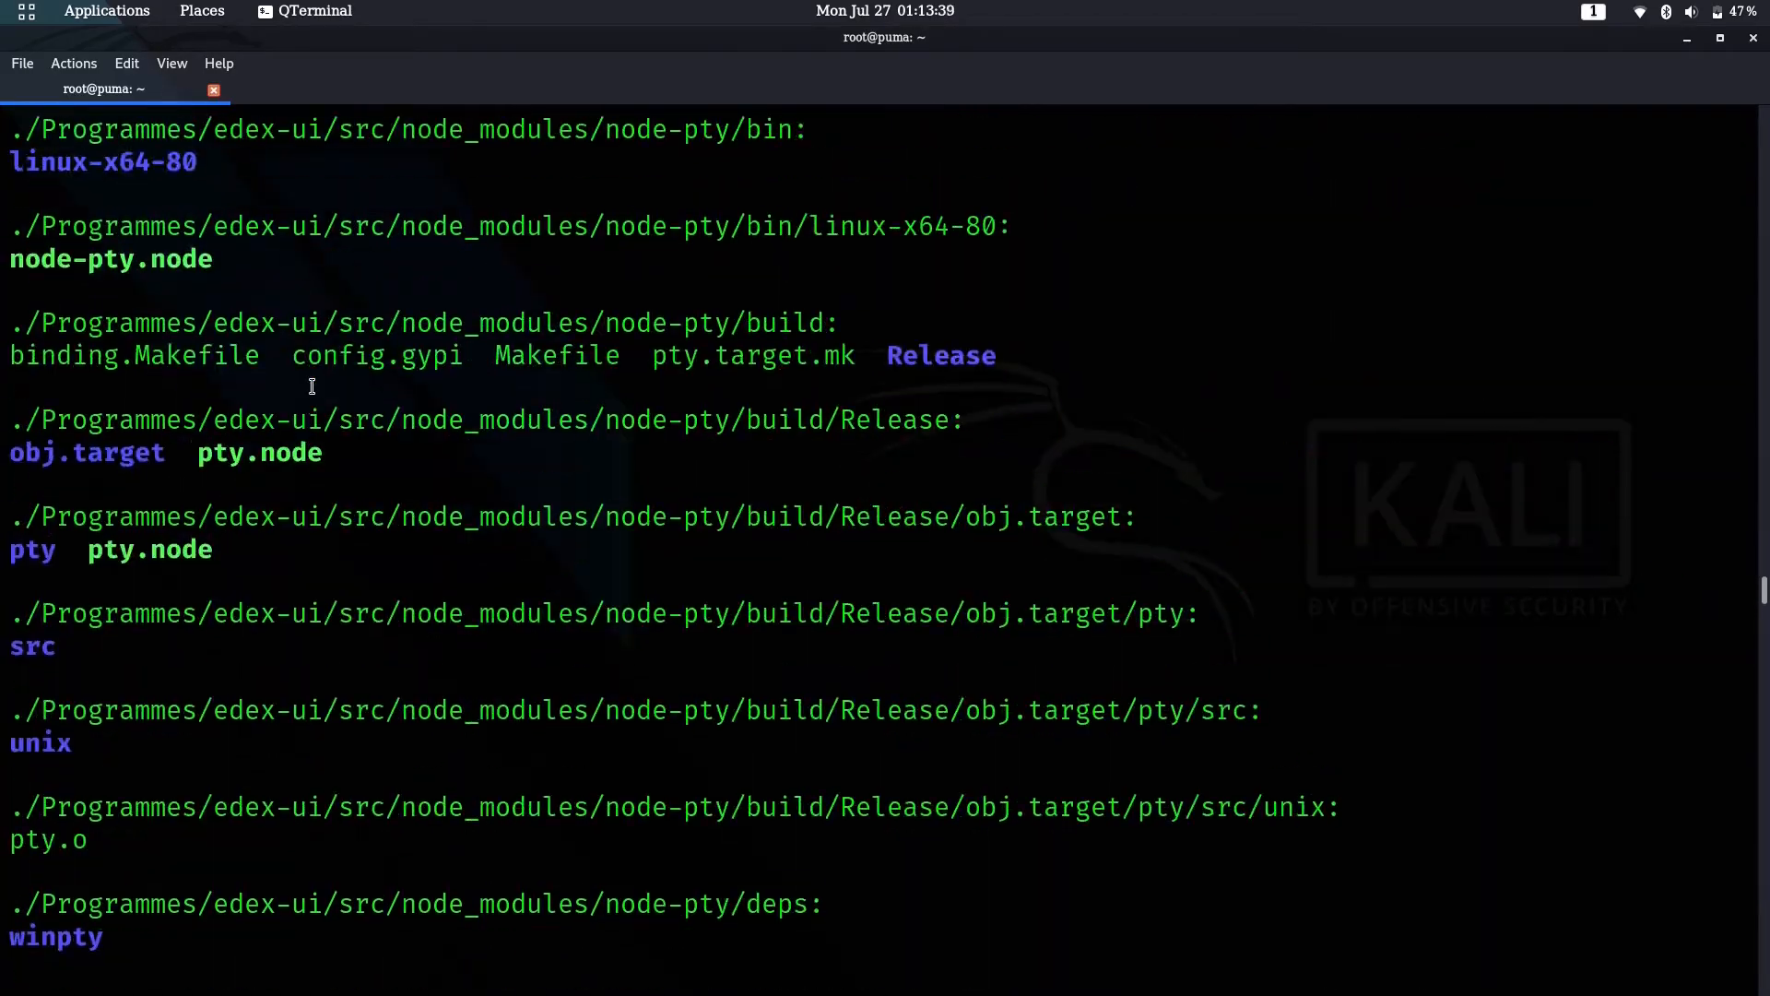
scroll(311, 386, up, 5)
scroll(312, 386, up, 5)
scroll(311, 386, up, 5)
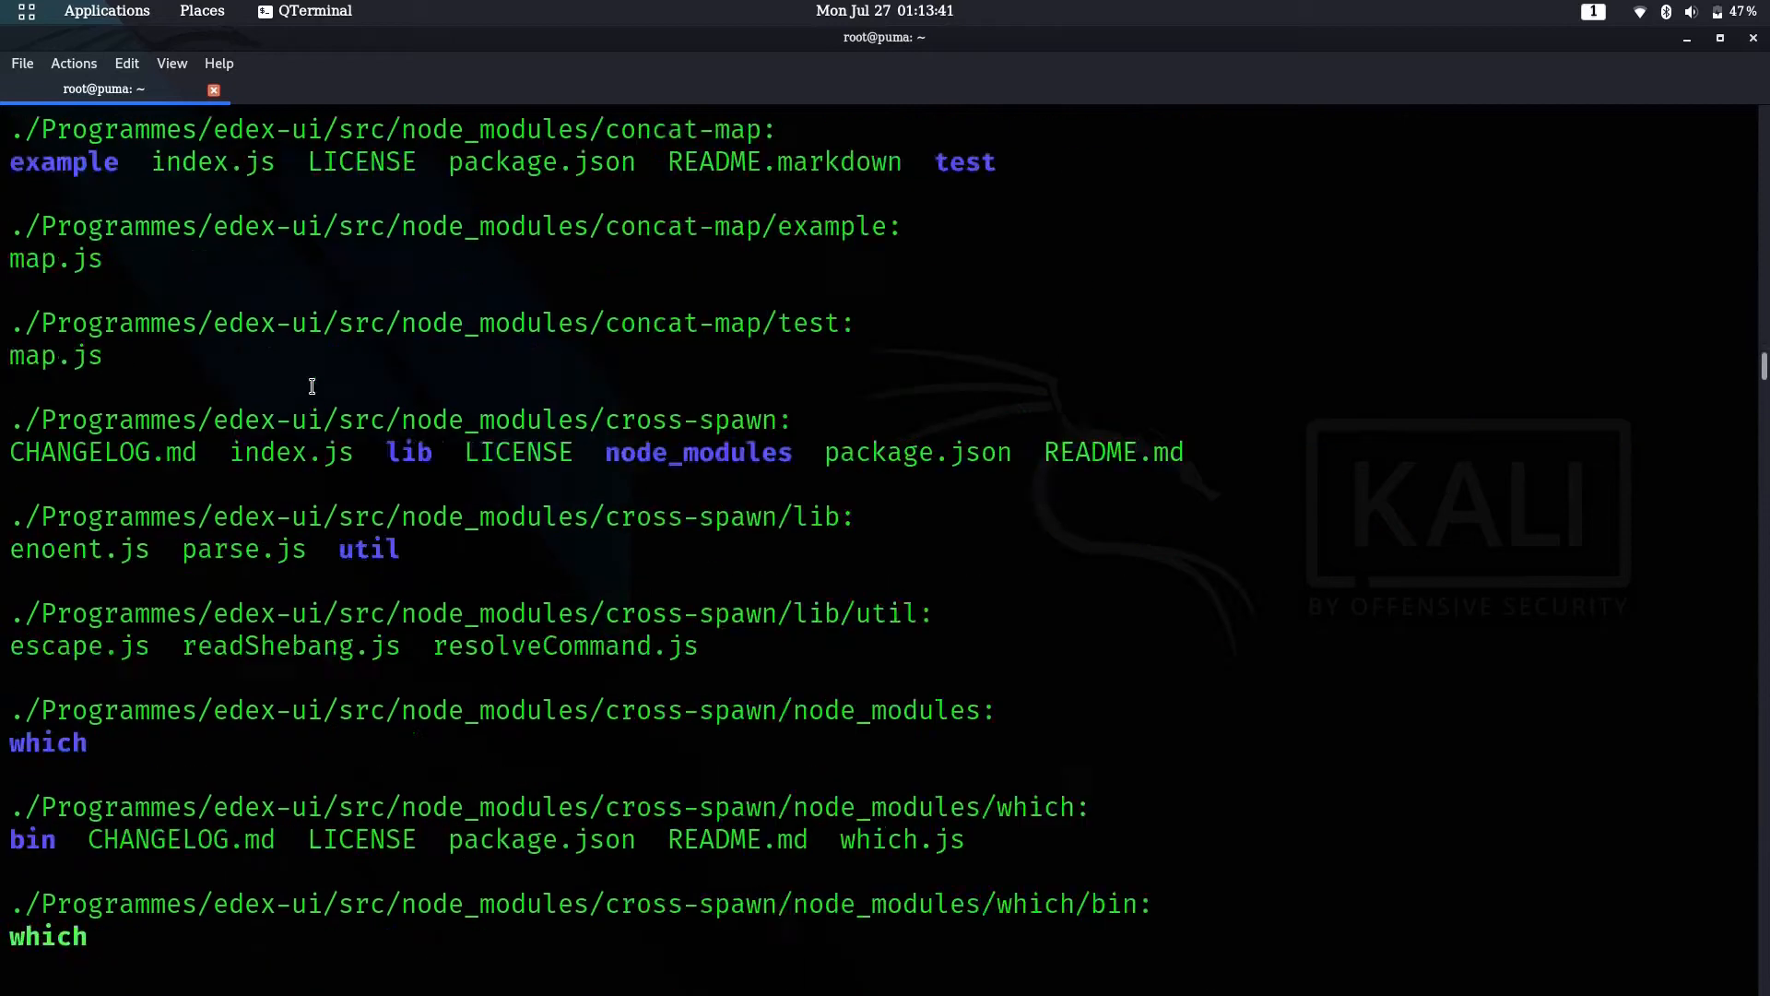
scroll(311, 386, up, 5)
scroll(311, 386, up, 5)
scroll(311, 386, up, 3)
scroll(311, 385, down, 7)
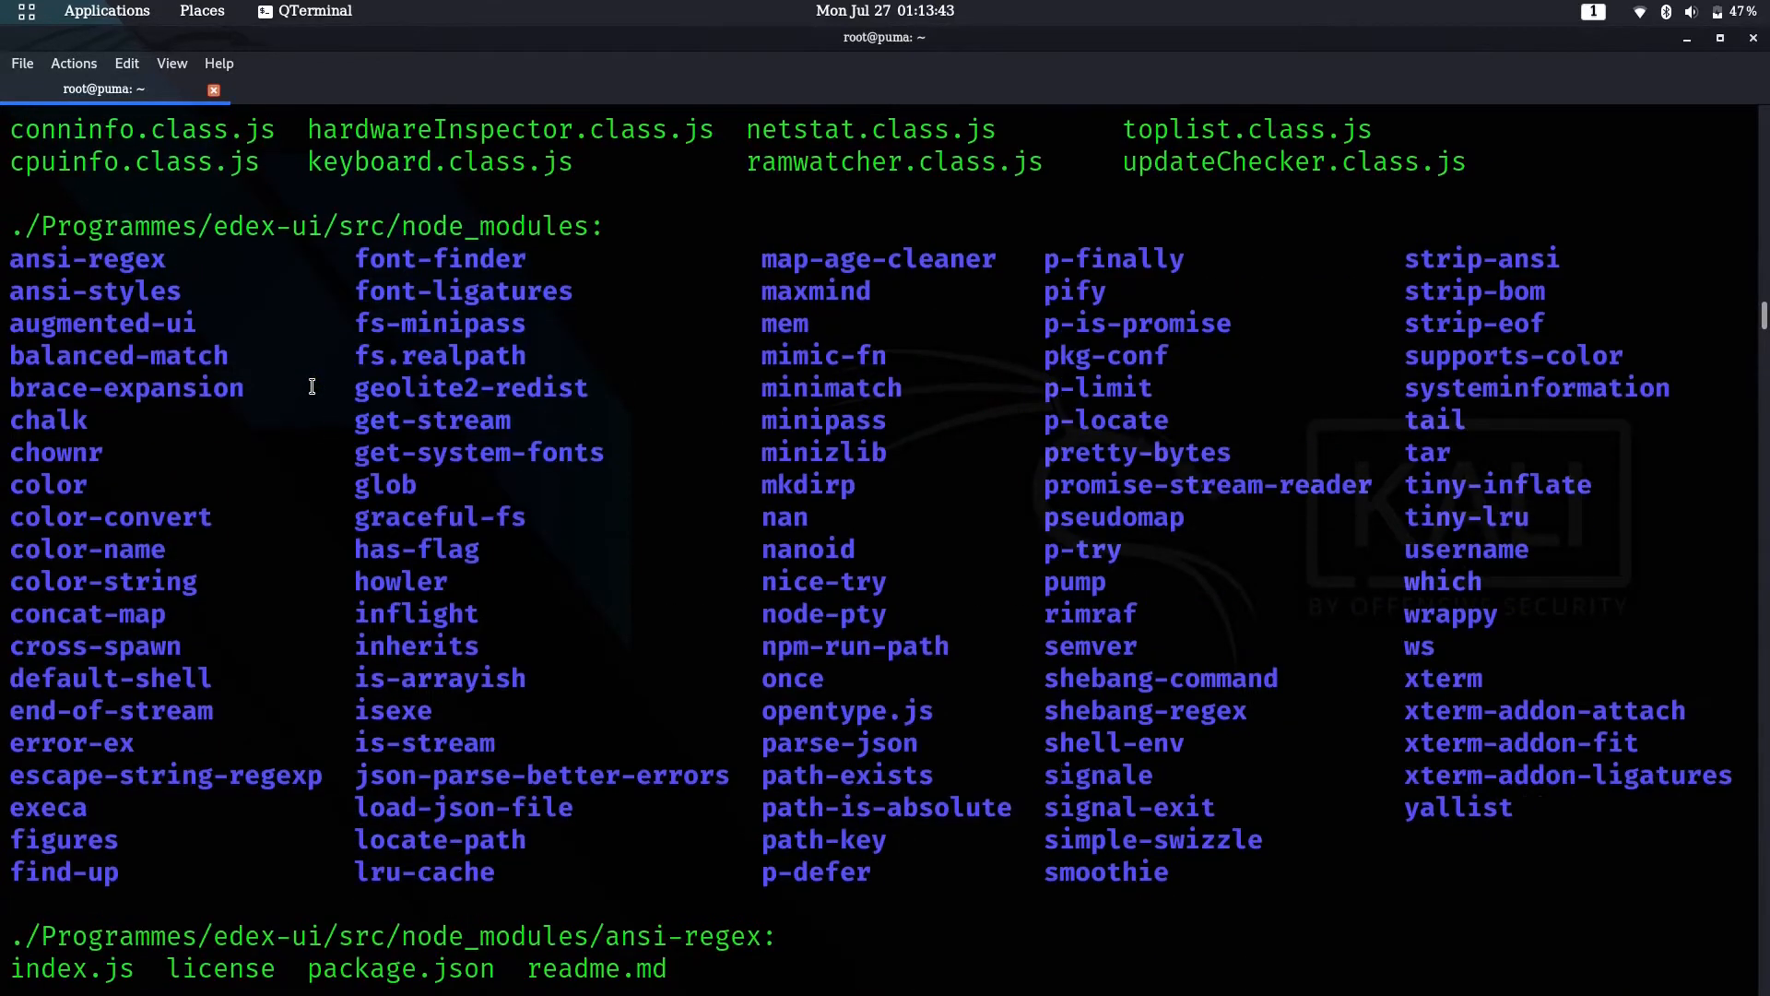
scroll(312, 386, down, 3)
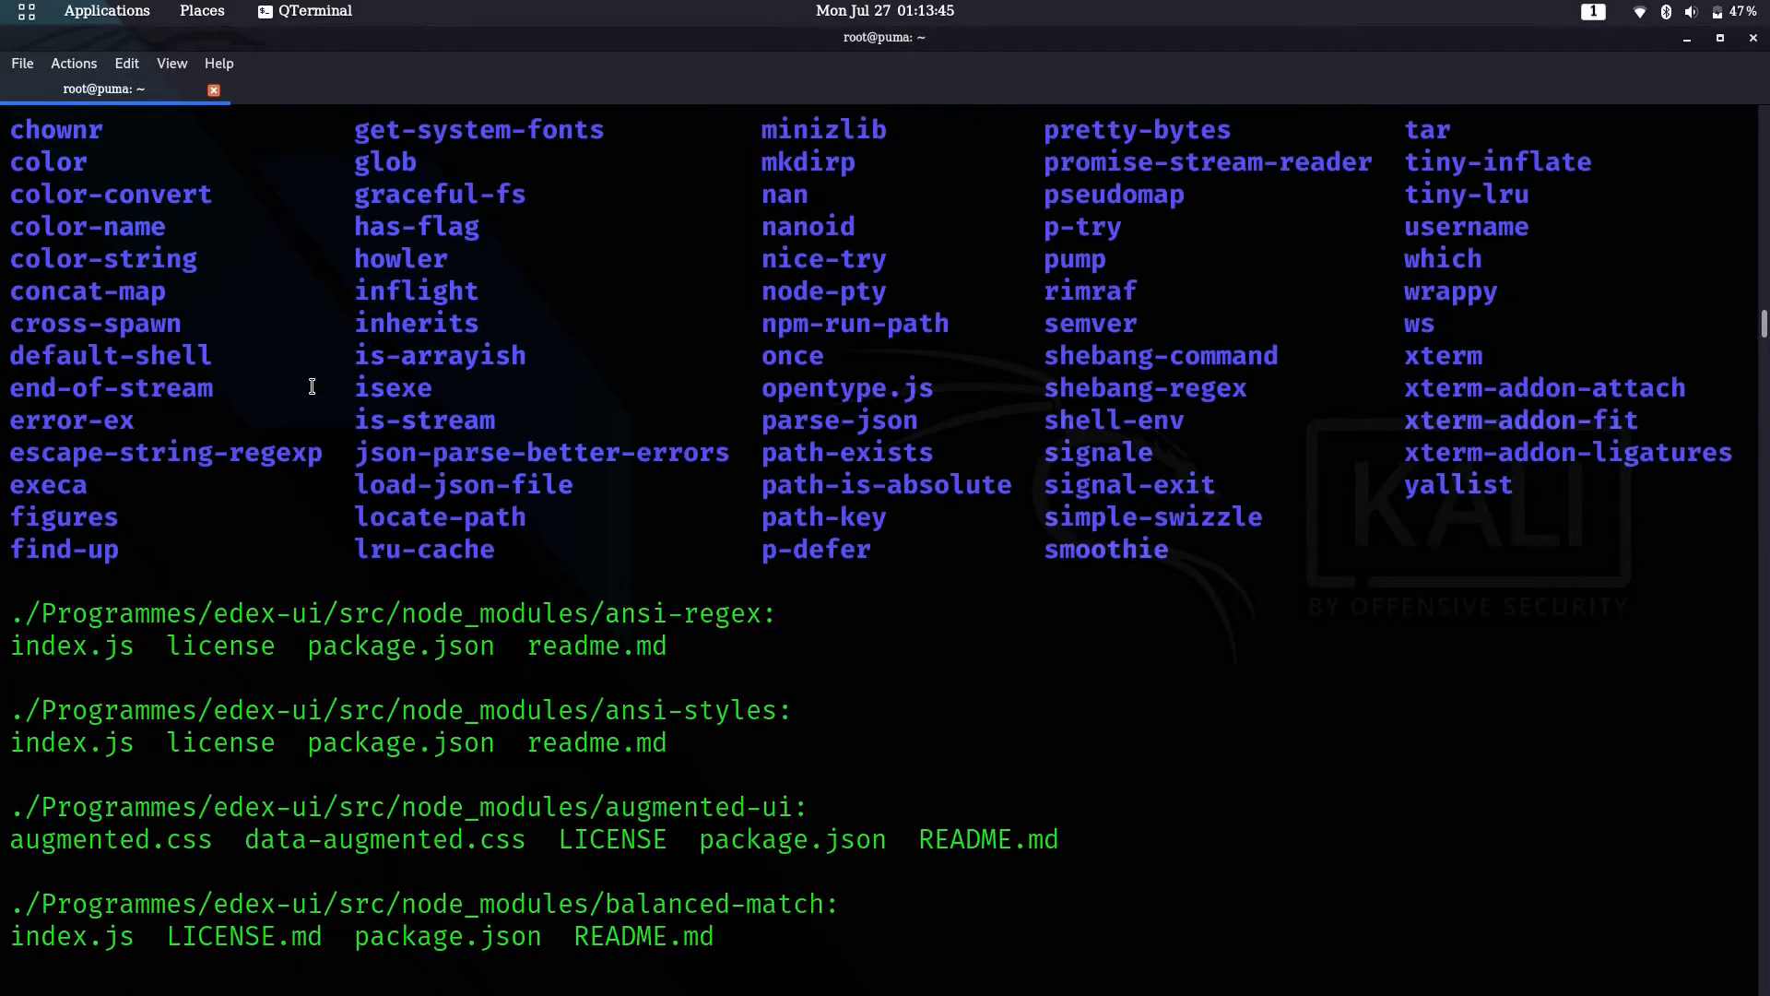
scroll(311, 386, up, 3)
scroll(311, 387, up, 2)
scroll(311, 386, up, 1)
scroll(311, 385, up, 5)
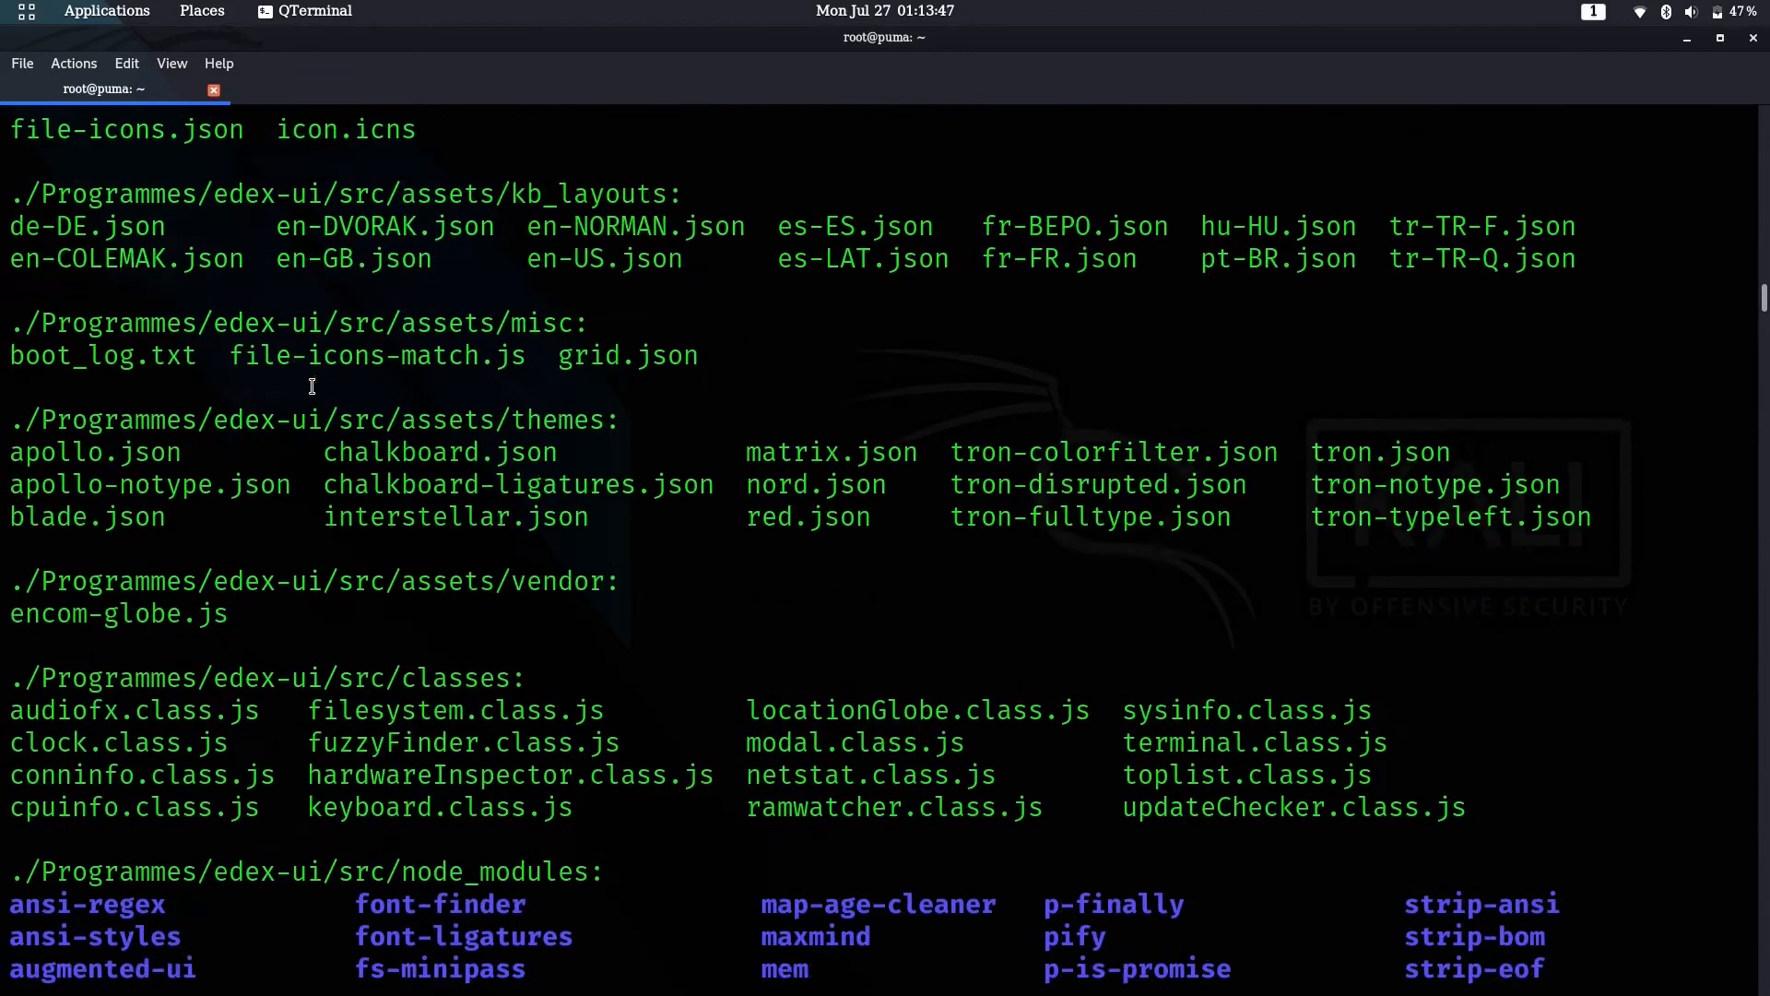
scroll(310, 386, down, 4)
scroll(310, 385, down, 4)
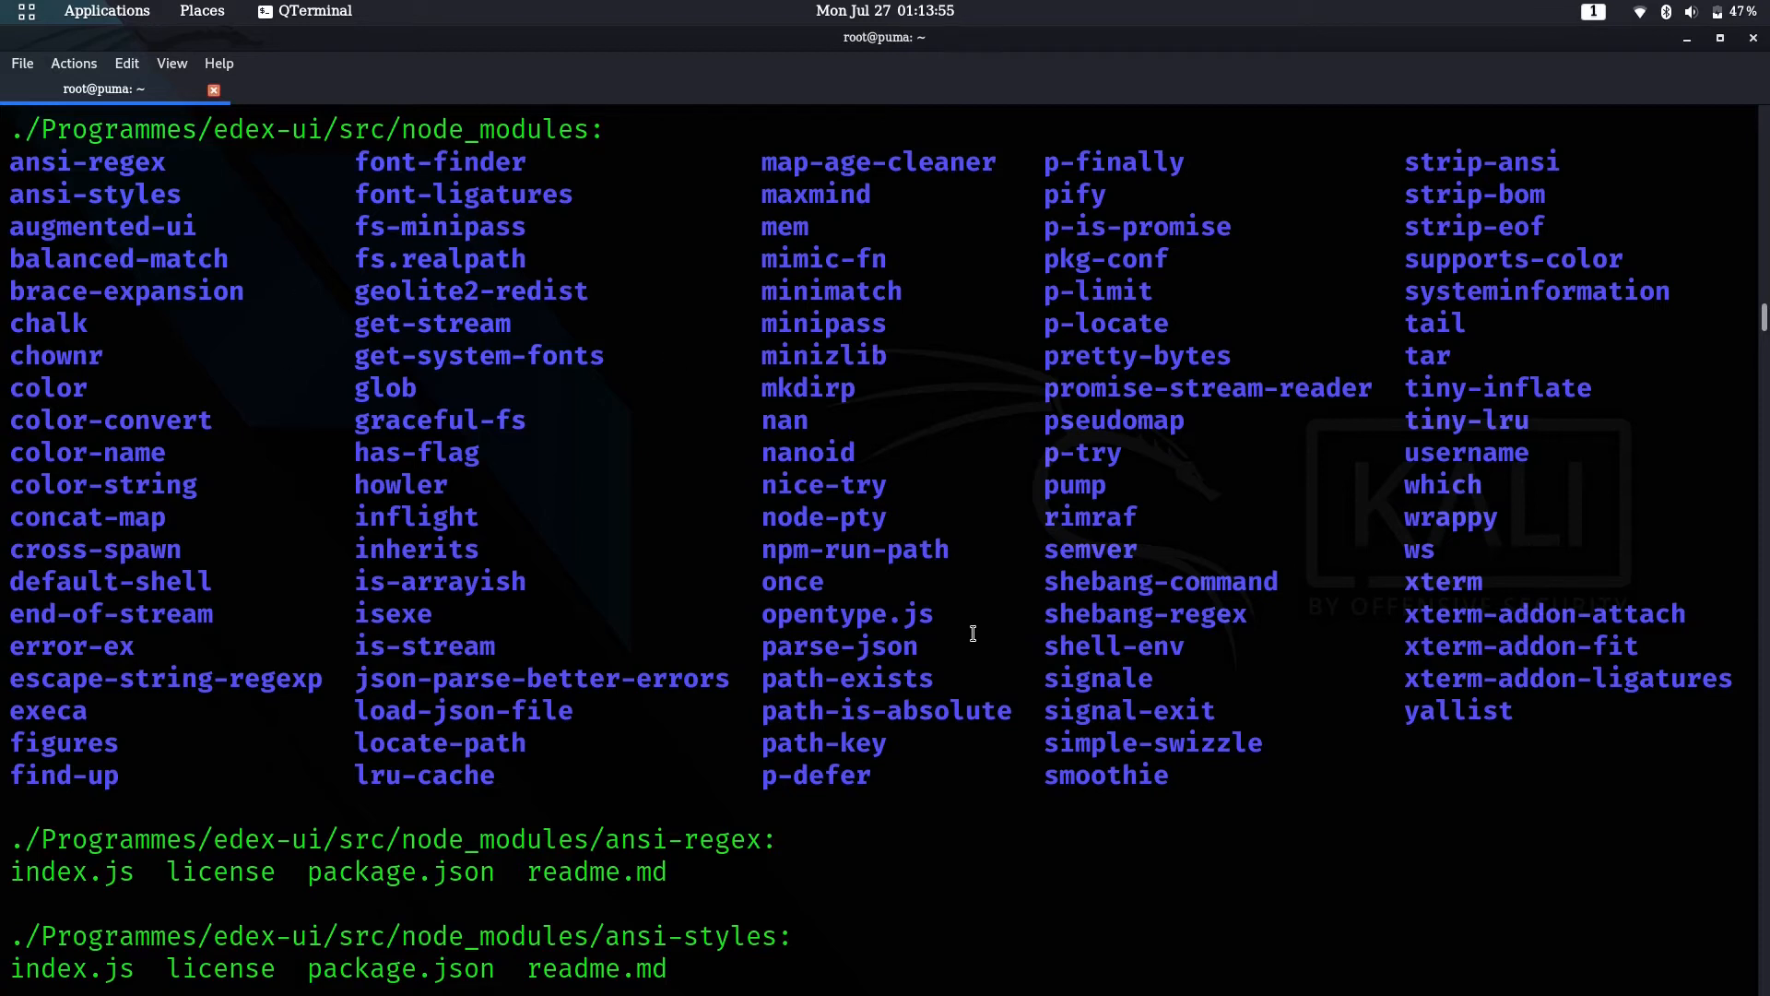
scroll(594, 531, down, 5)
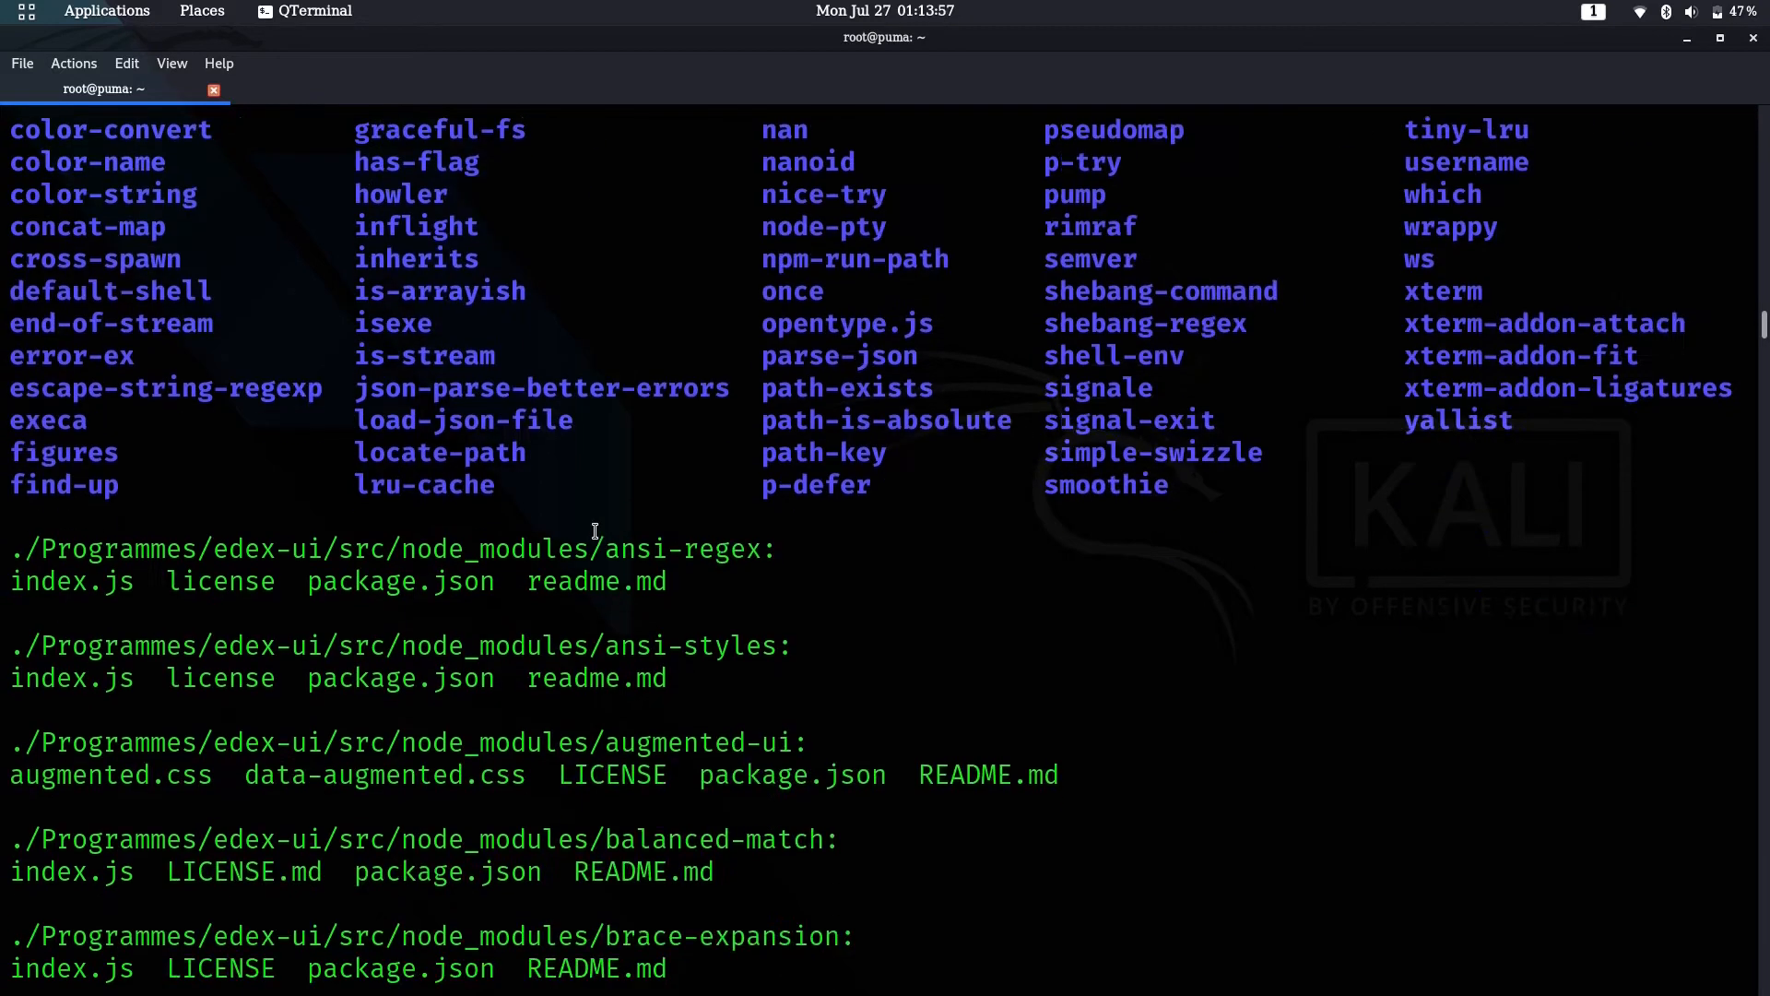
scroll(594, 531, down, 3)
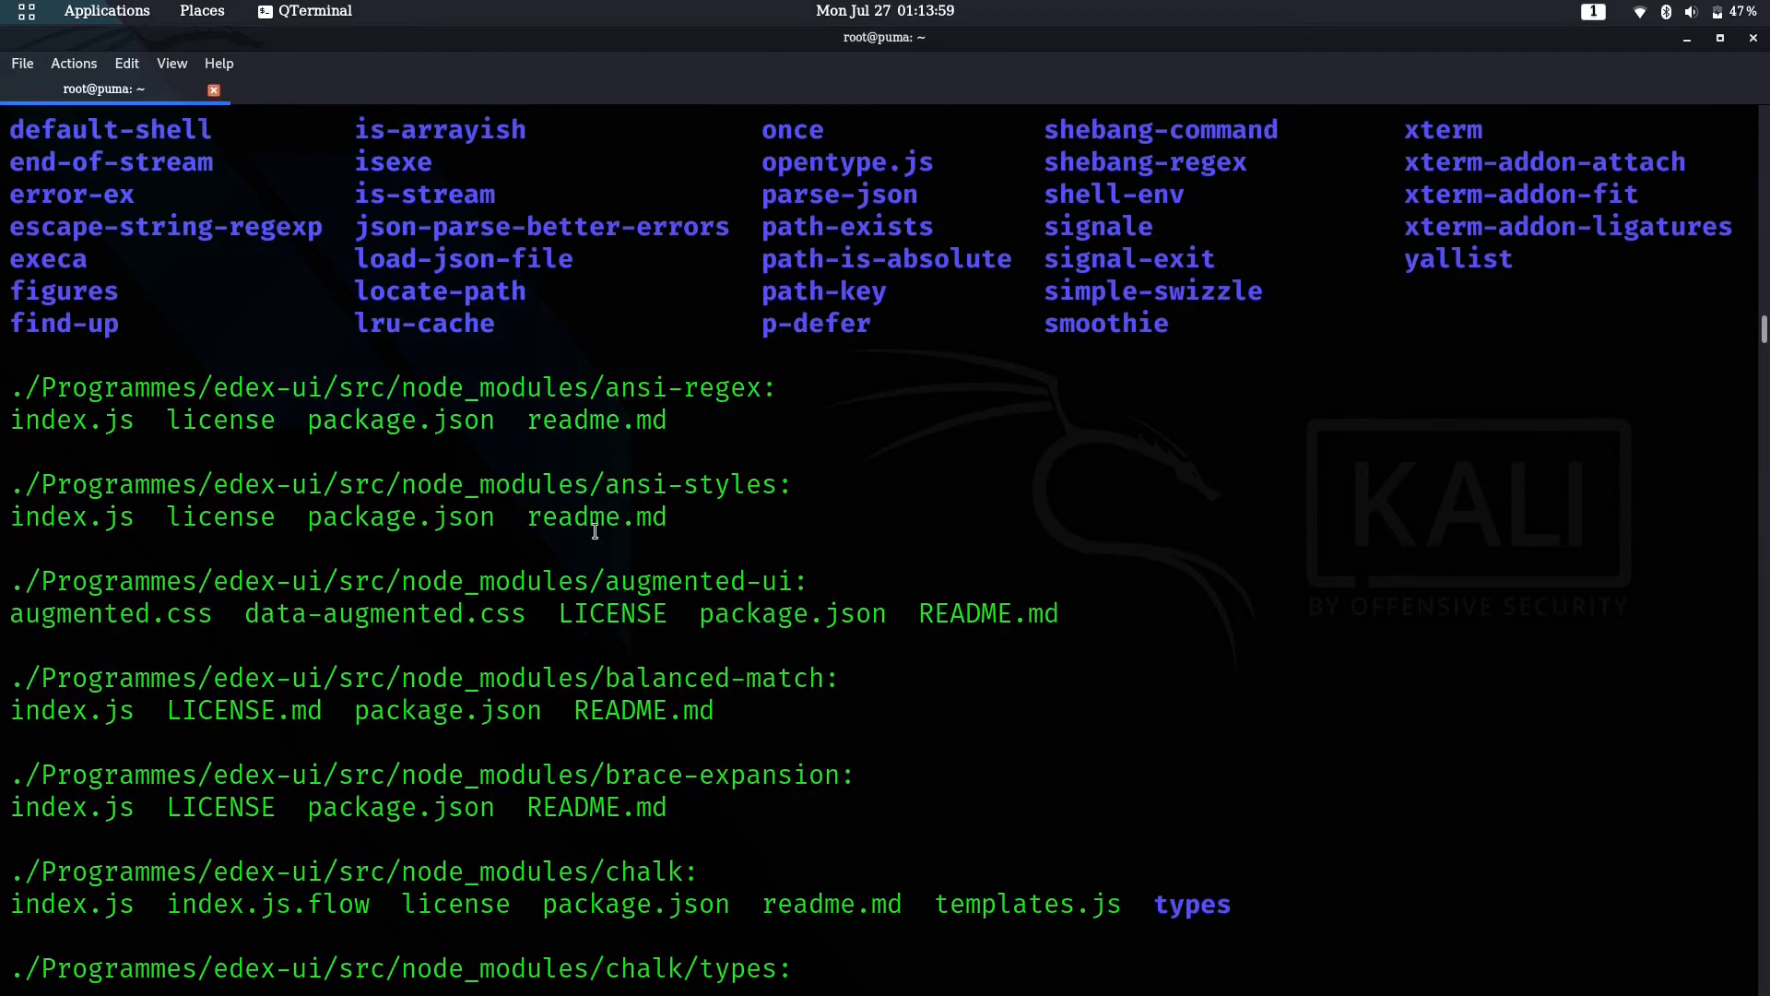
scroll(595, 532, down, 4)
scroll(595, 530, down, 4)
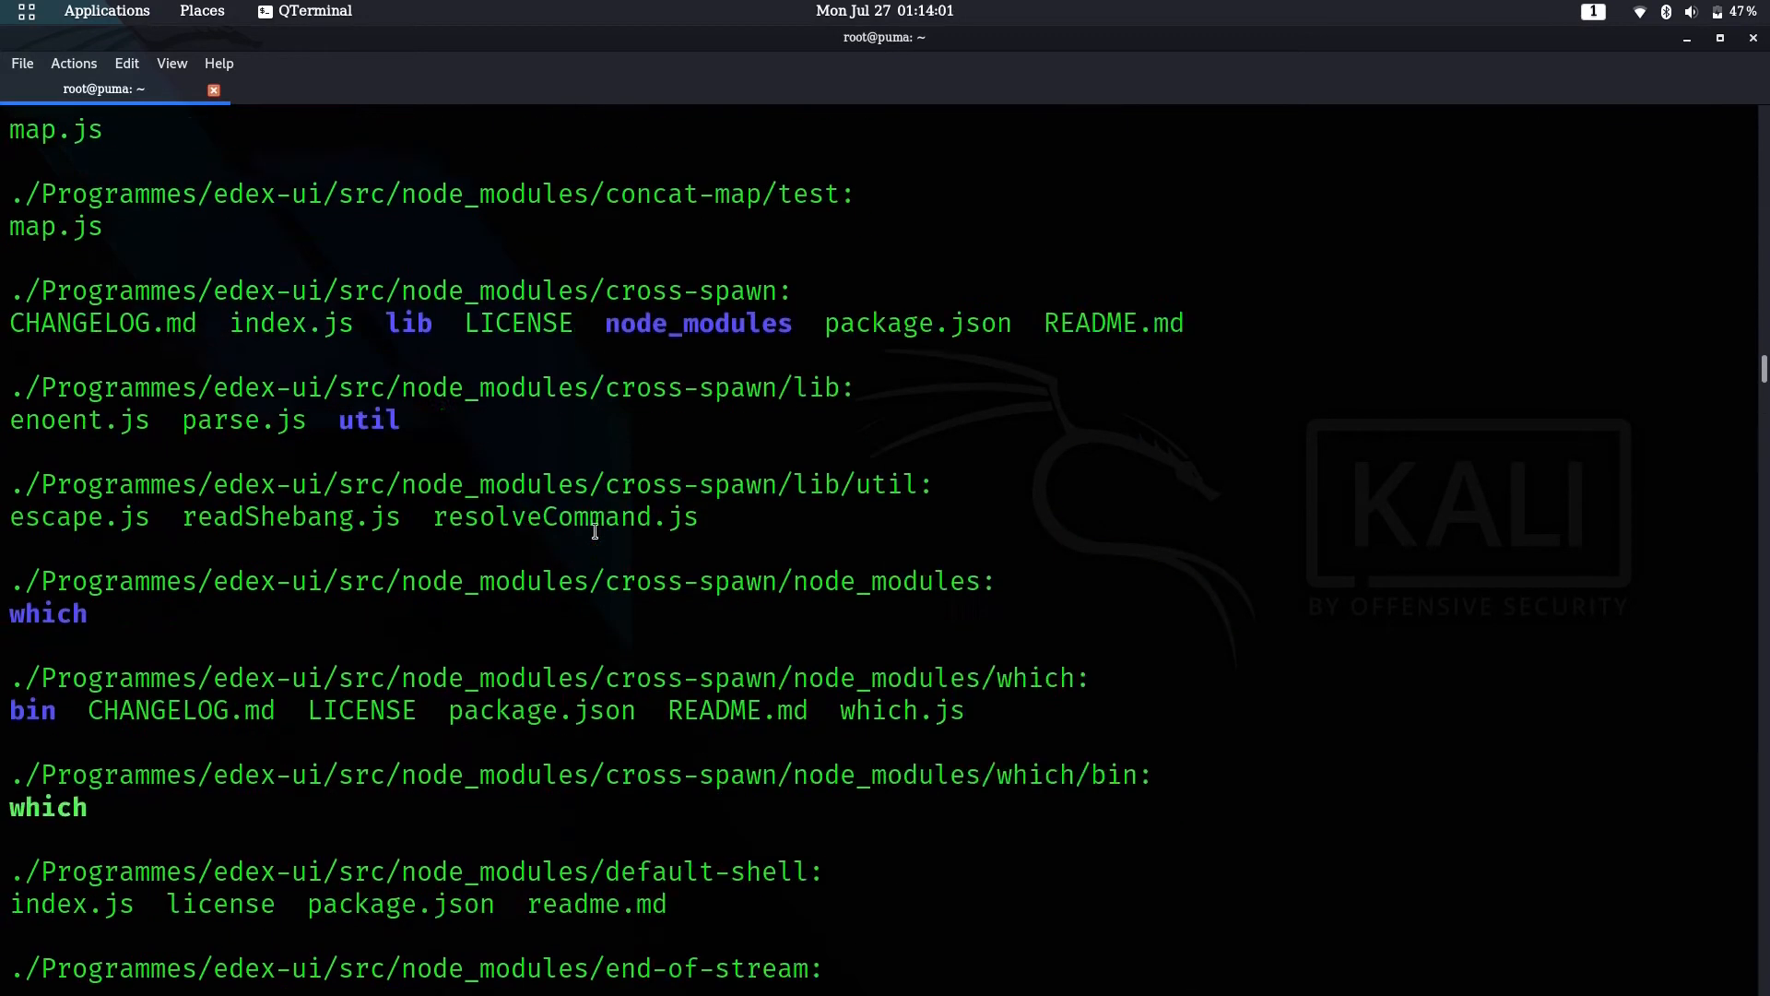
scroll(595, 531, down, 5)
key(Return)
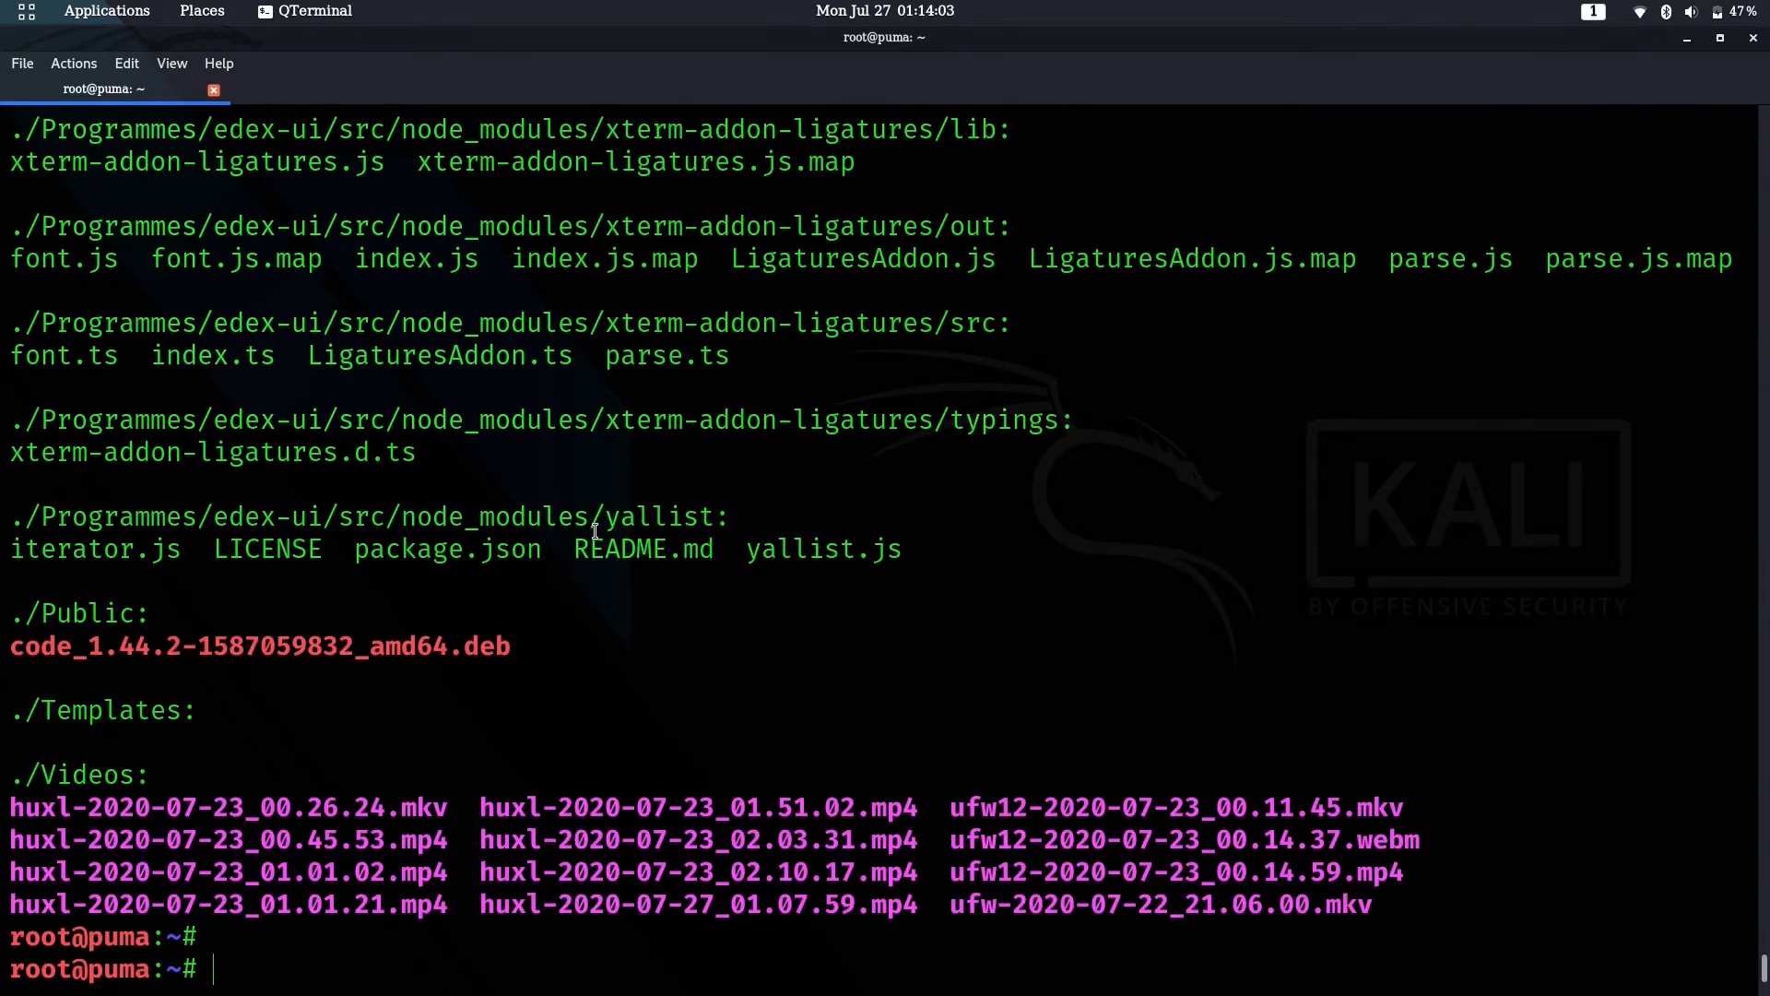
key(ctrl+l)
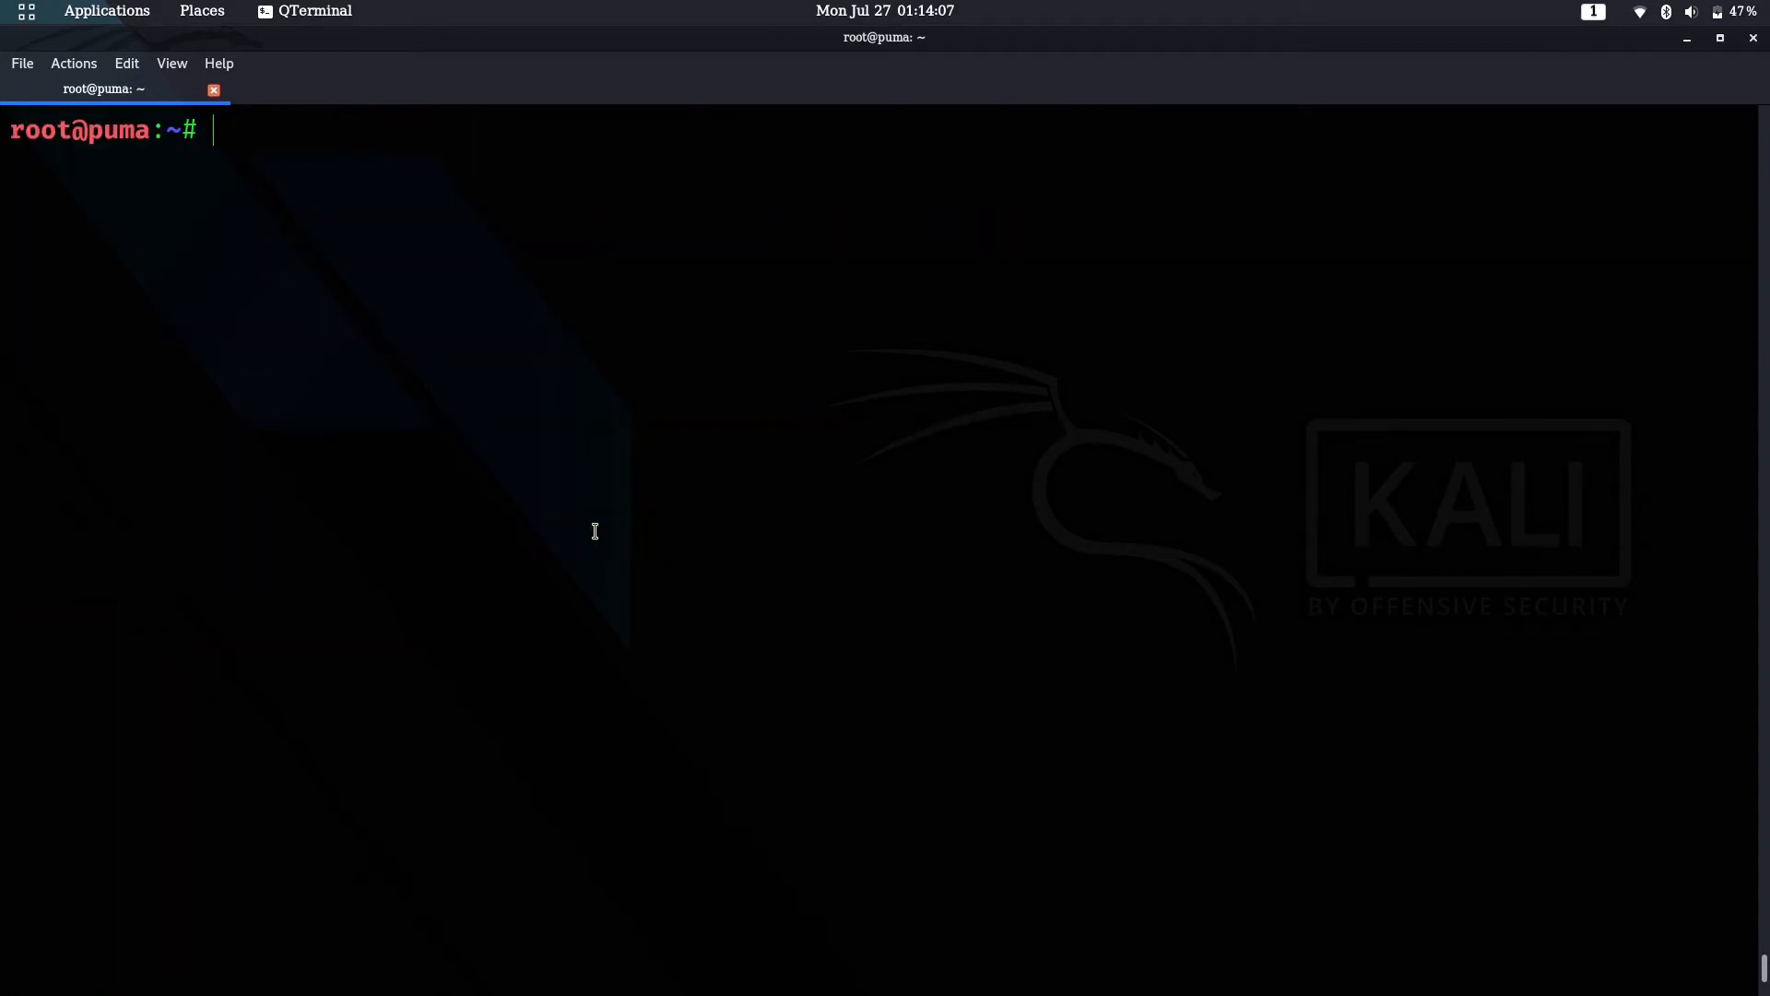
text(clear)
key(Return)
key(Return)
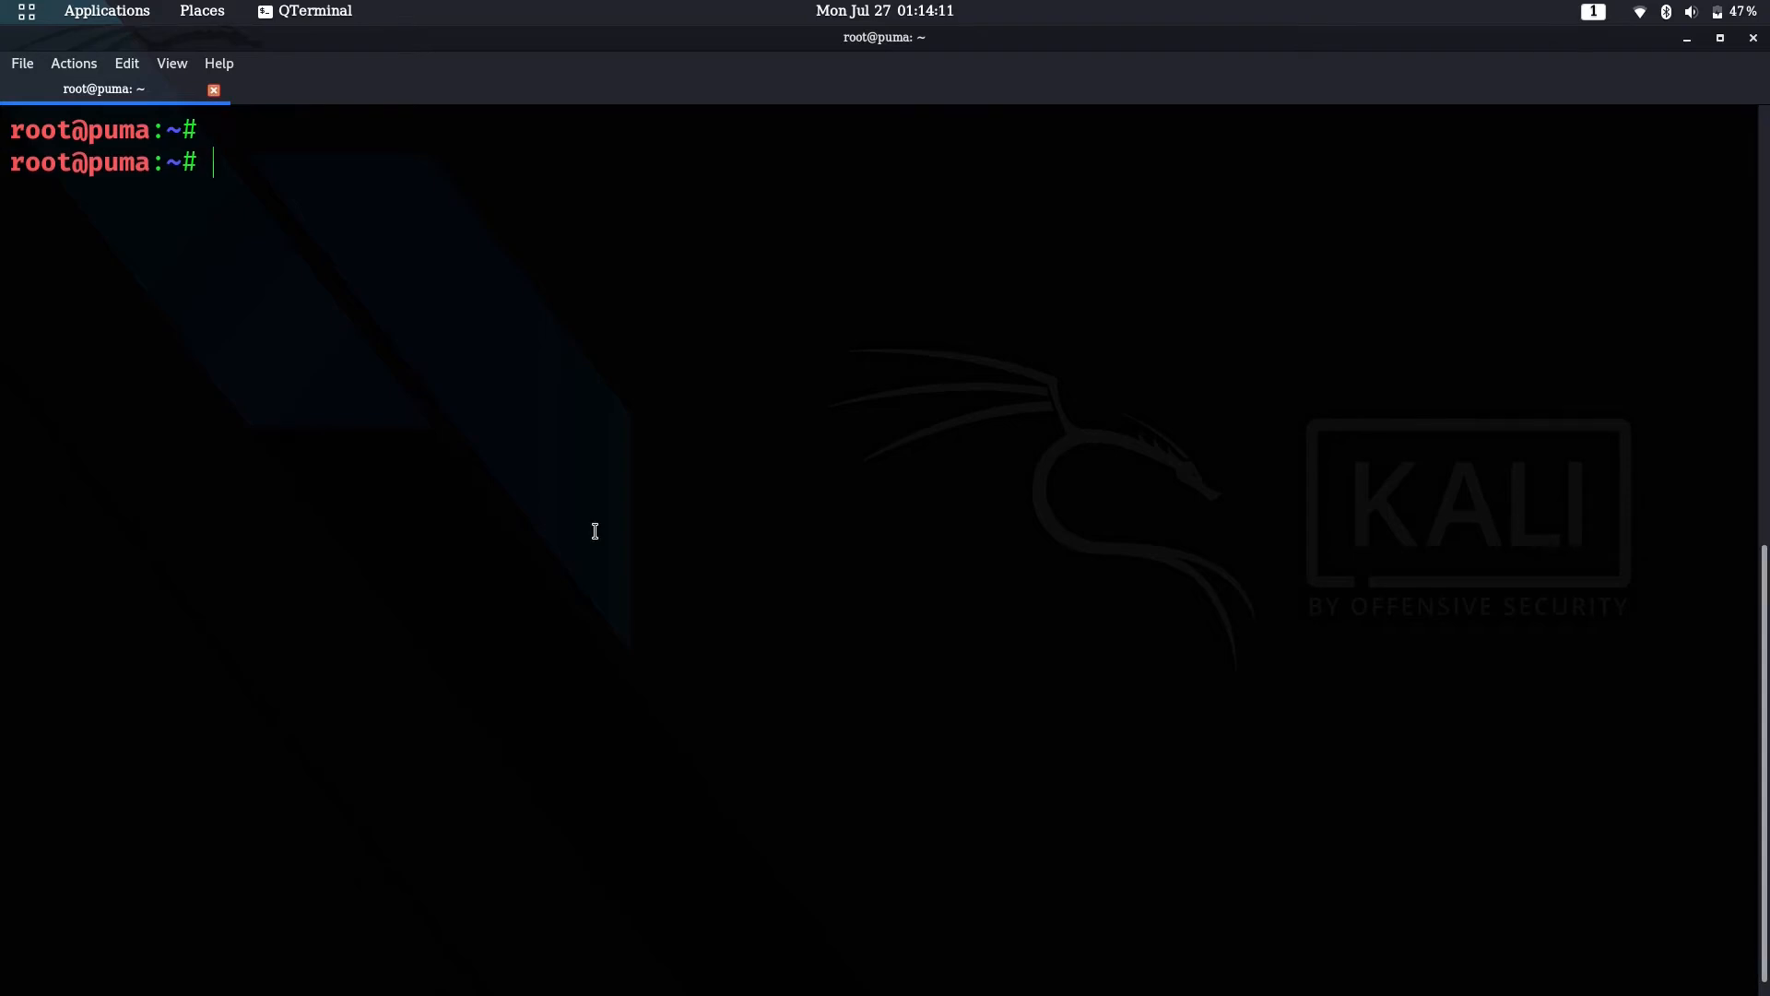
key(ctrl+l)
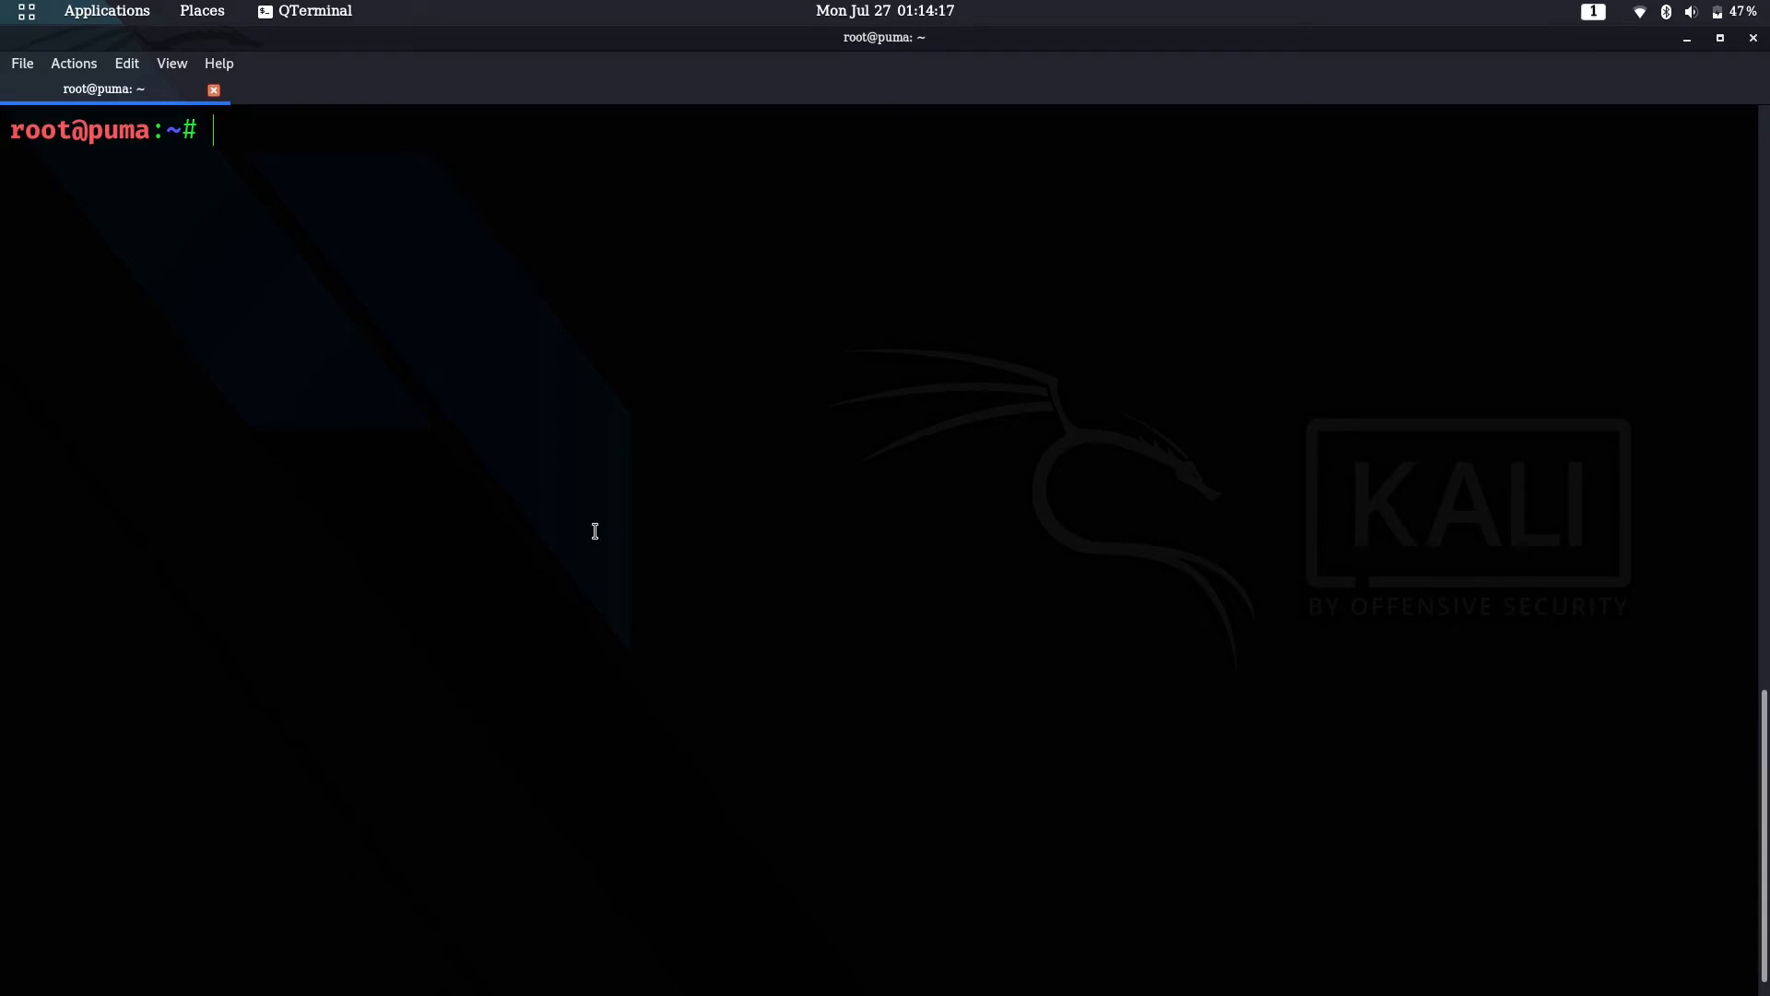
text(ls )
text(-lt)
Step: Run ls -lt to list the home folder newest-modified first
key(Return)
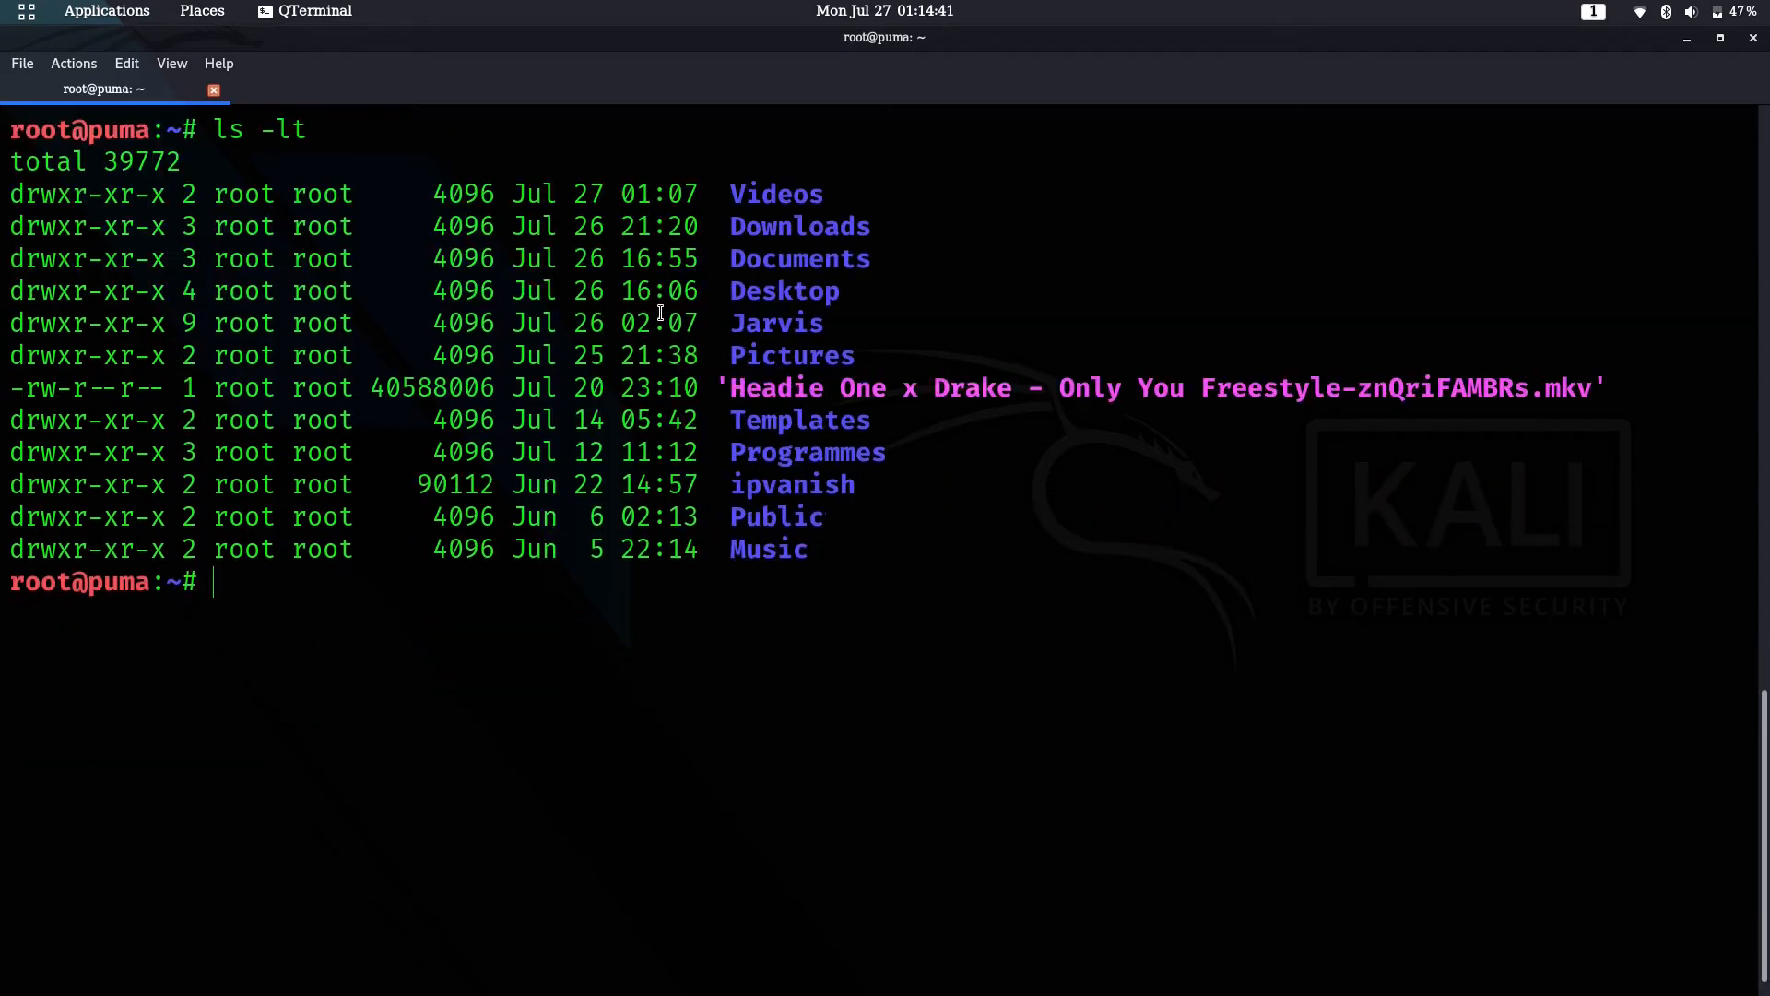
scroll(660, 315, up, 5)
scroll(659, 315, down, 5)
text(ls )
text(-lS)
Step: Run ls -lS and highlight the mkv size 40588006 against the Videos size 4096
key(Return)
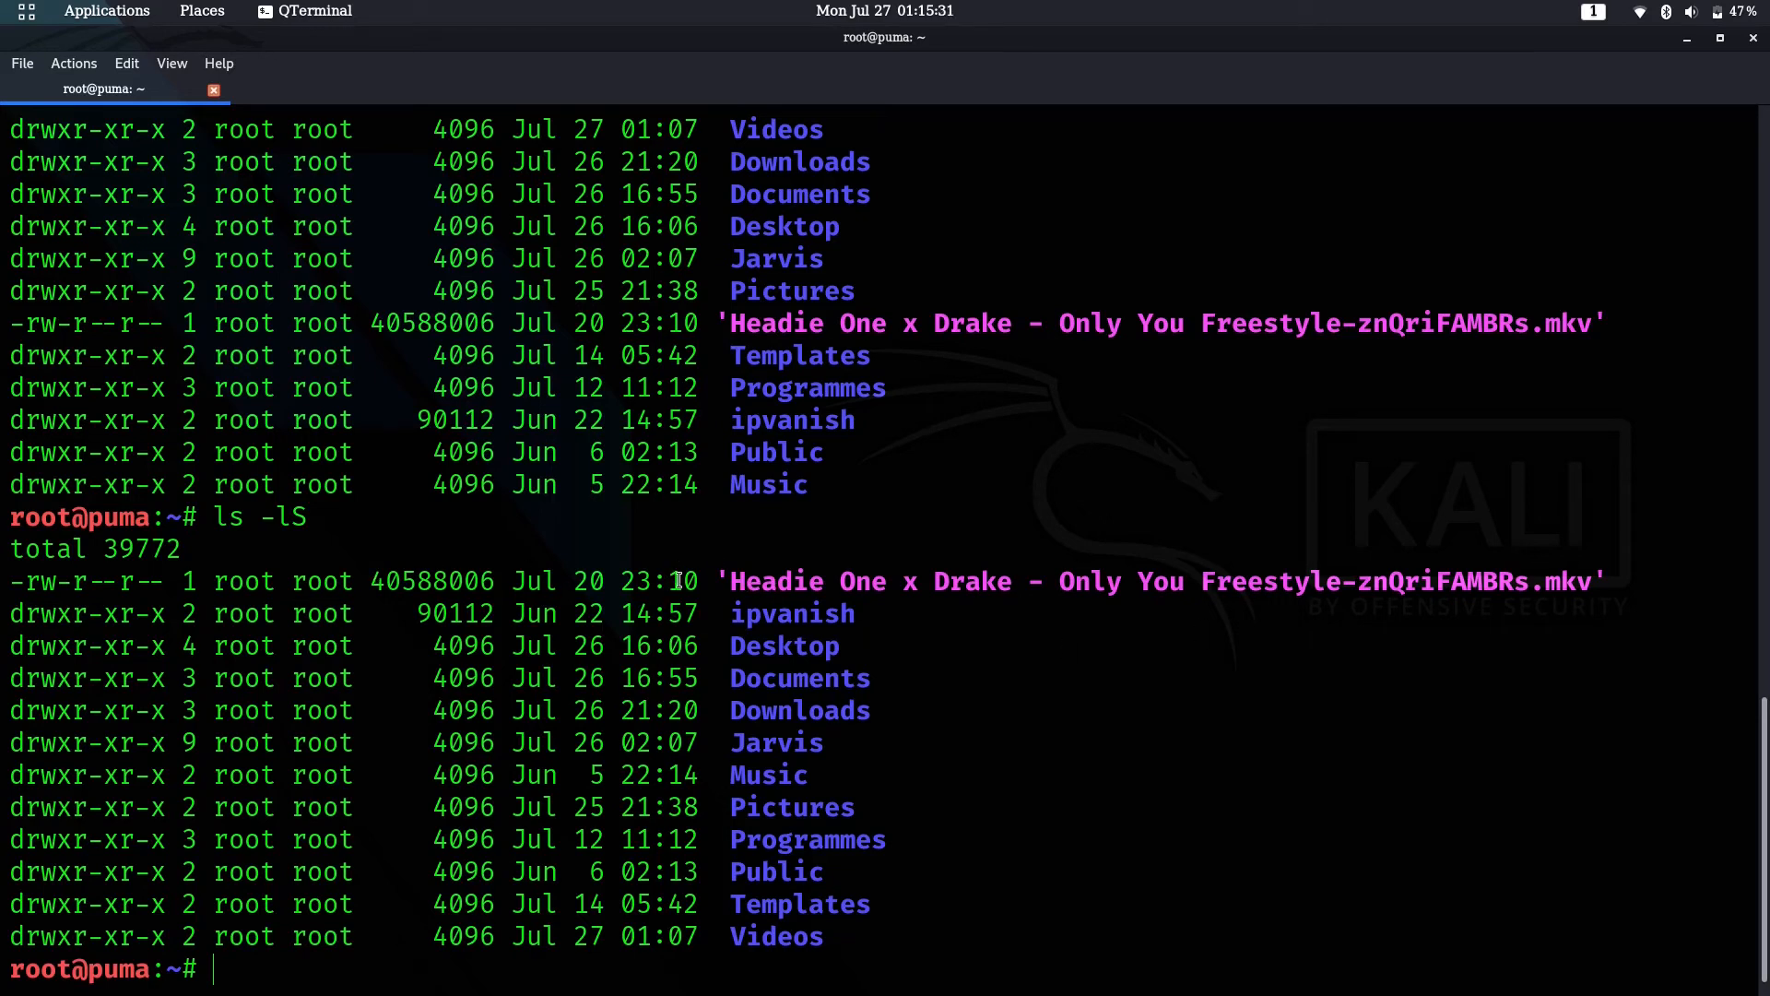
drag(389, 575, 494, 558)
click(352, 578)
drag(739, 936, 432, 939)
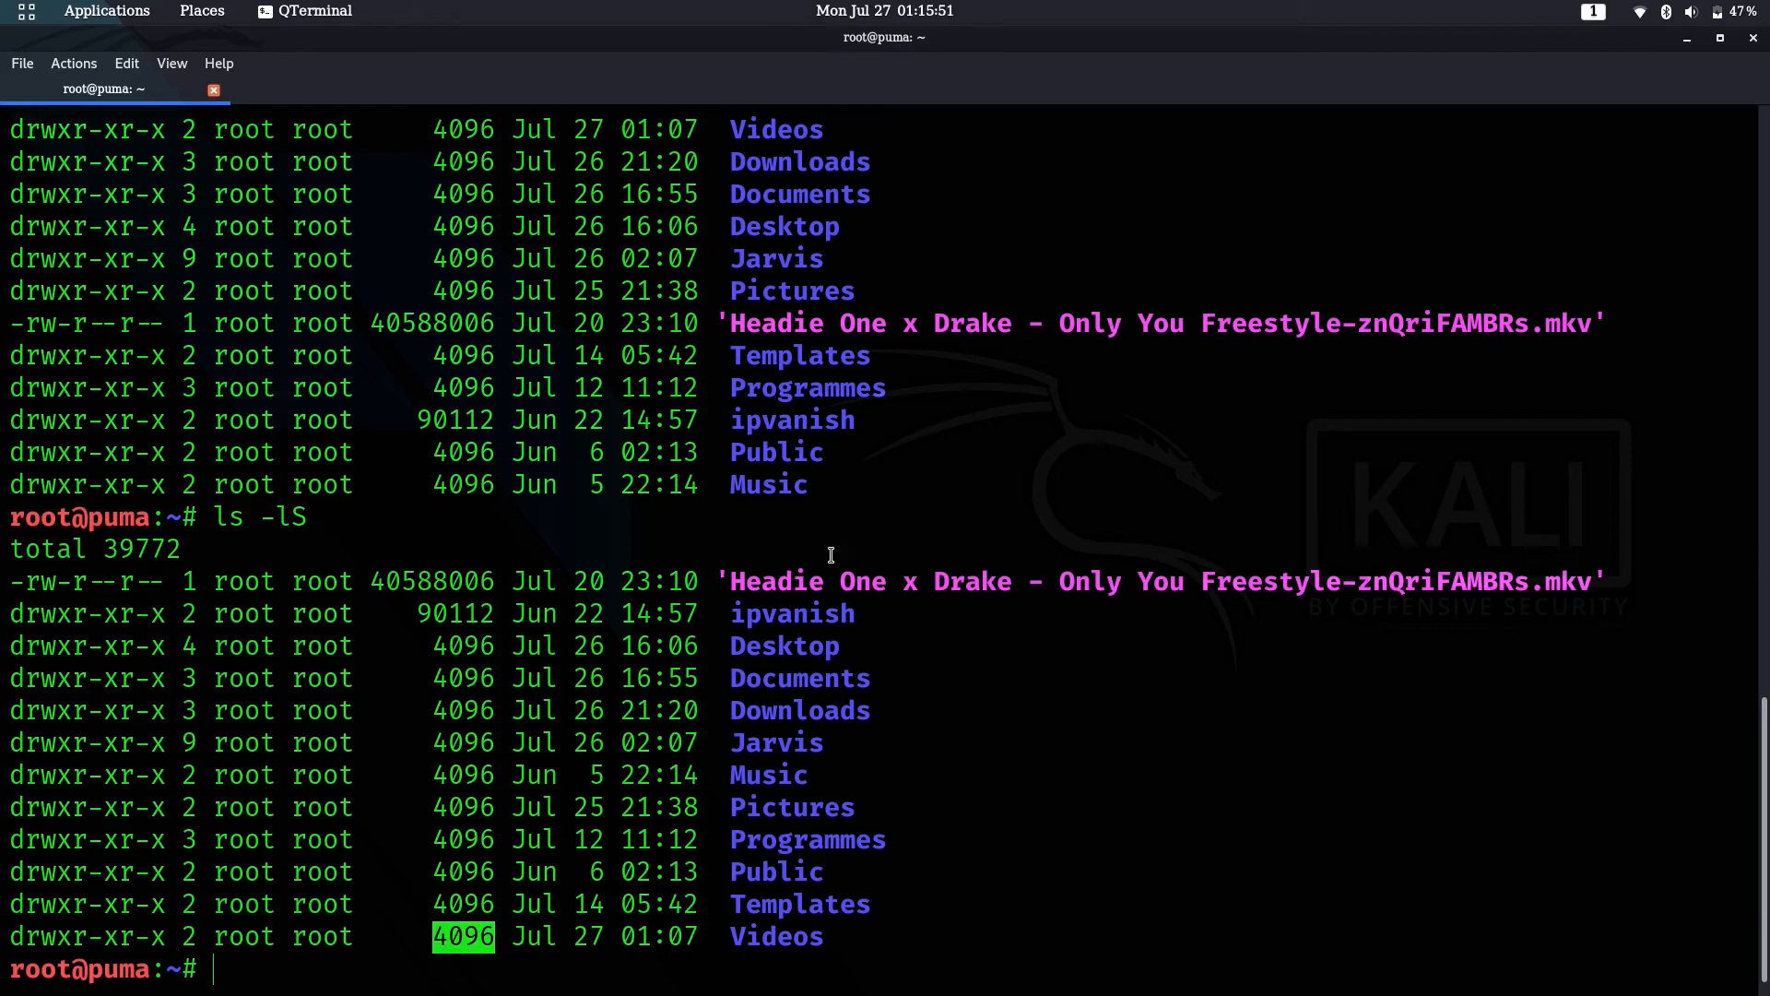
drag(499, 581, 372, 582)
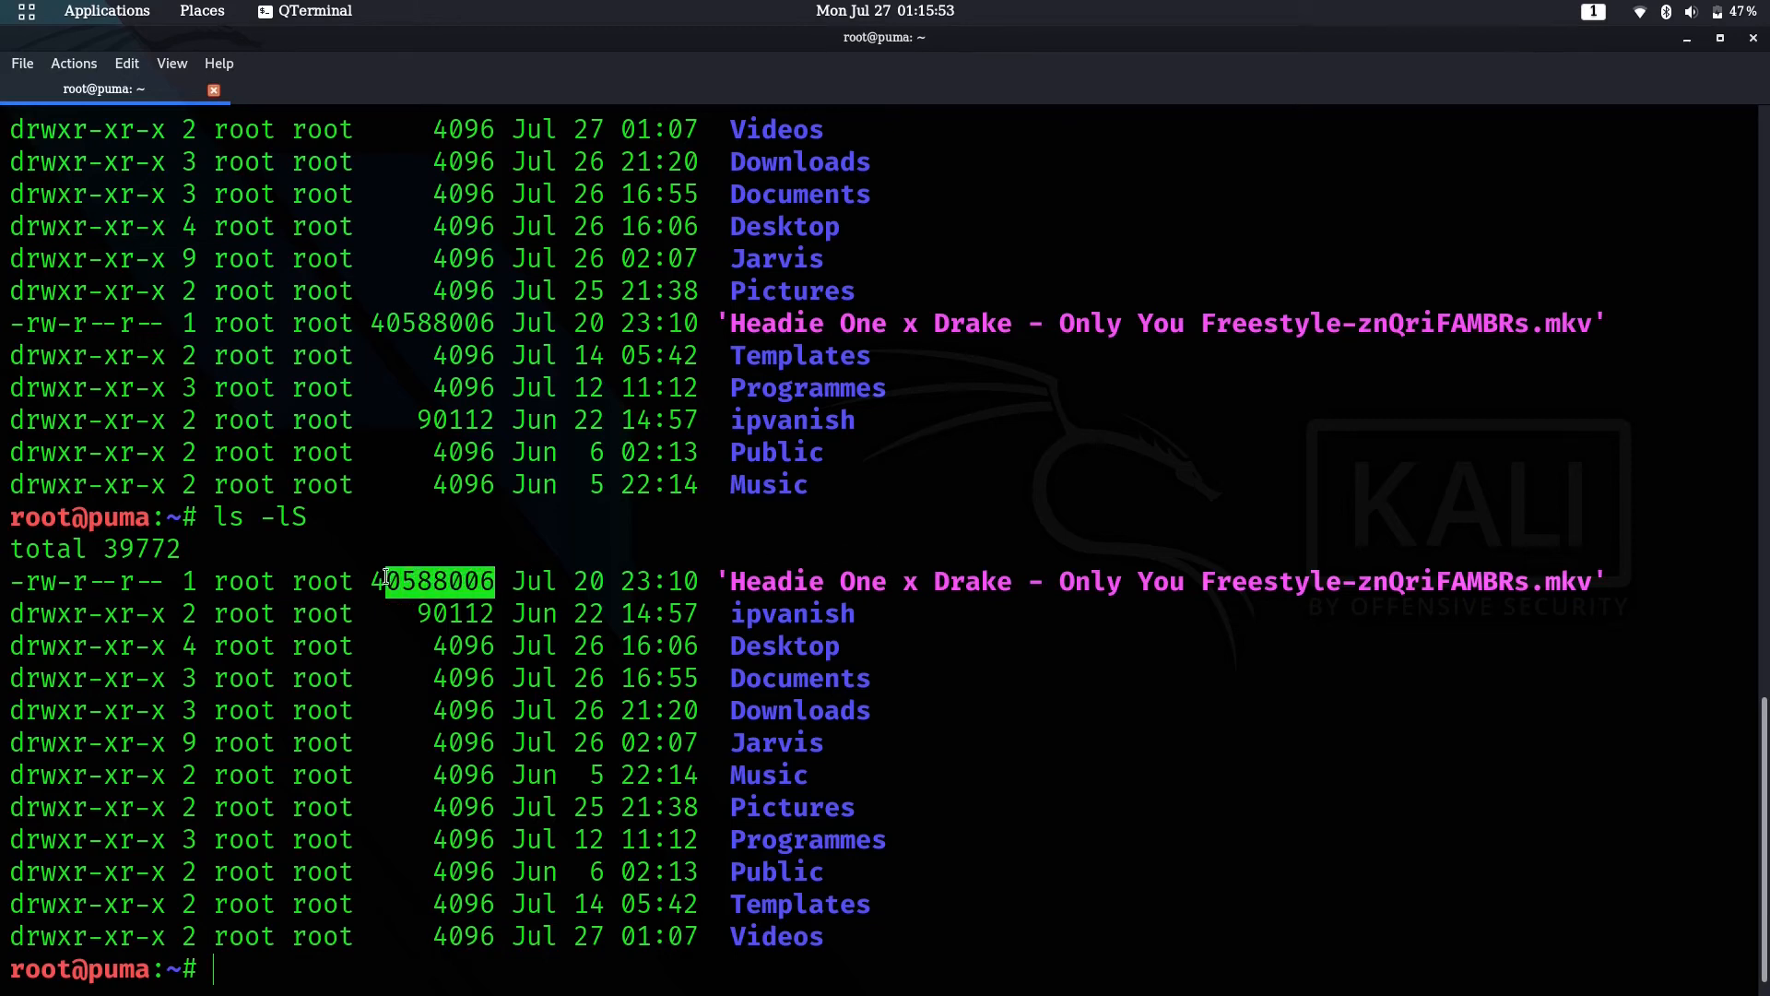
click(414, 572)
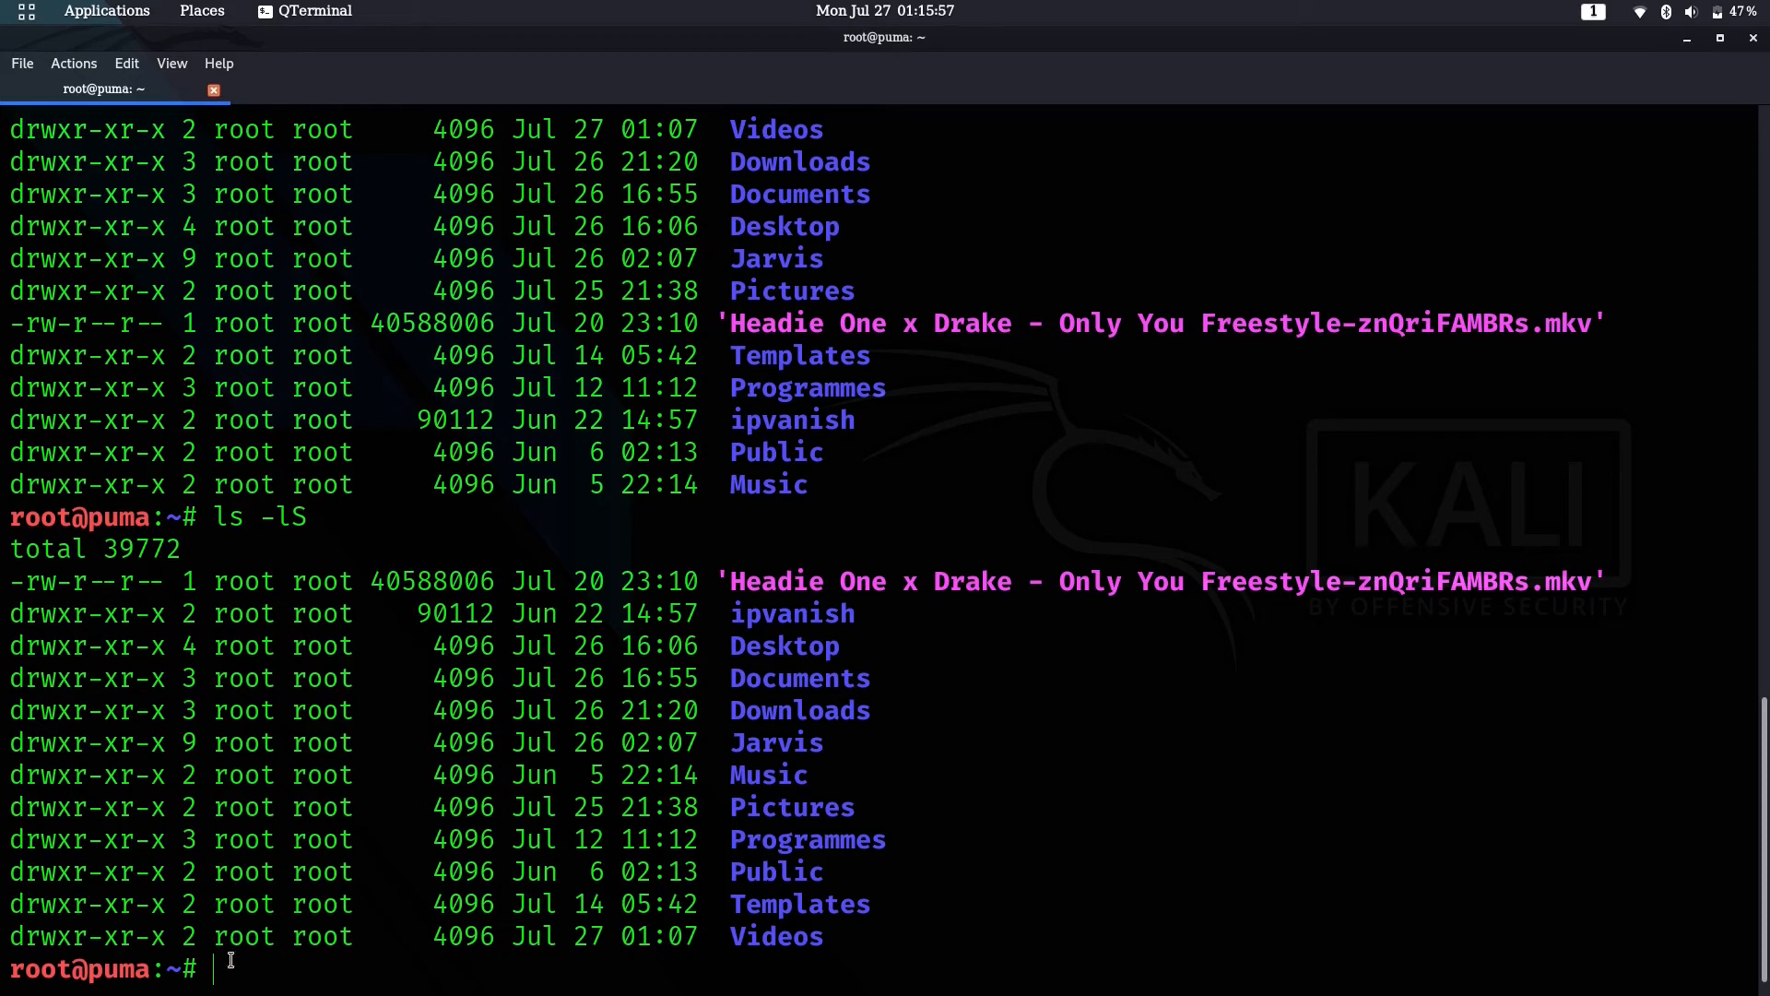
Step: Clear the screen and run ls -n to list the home folder with numeric user and group ids
key(ctrl+l)
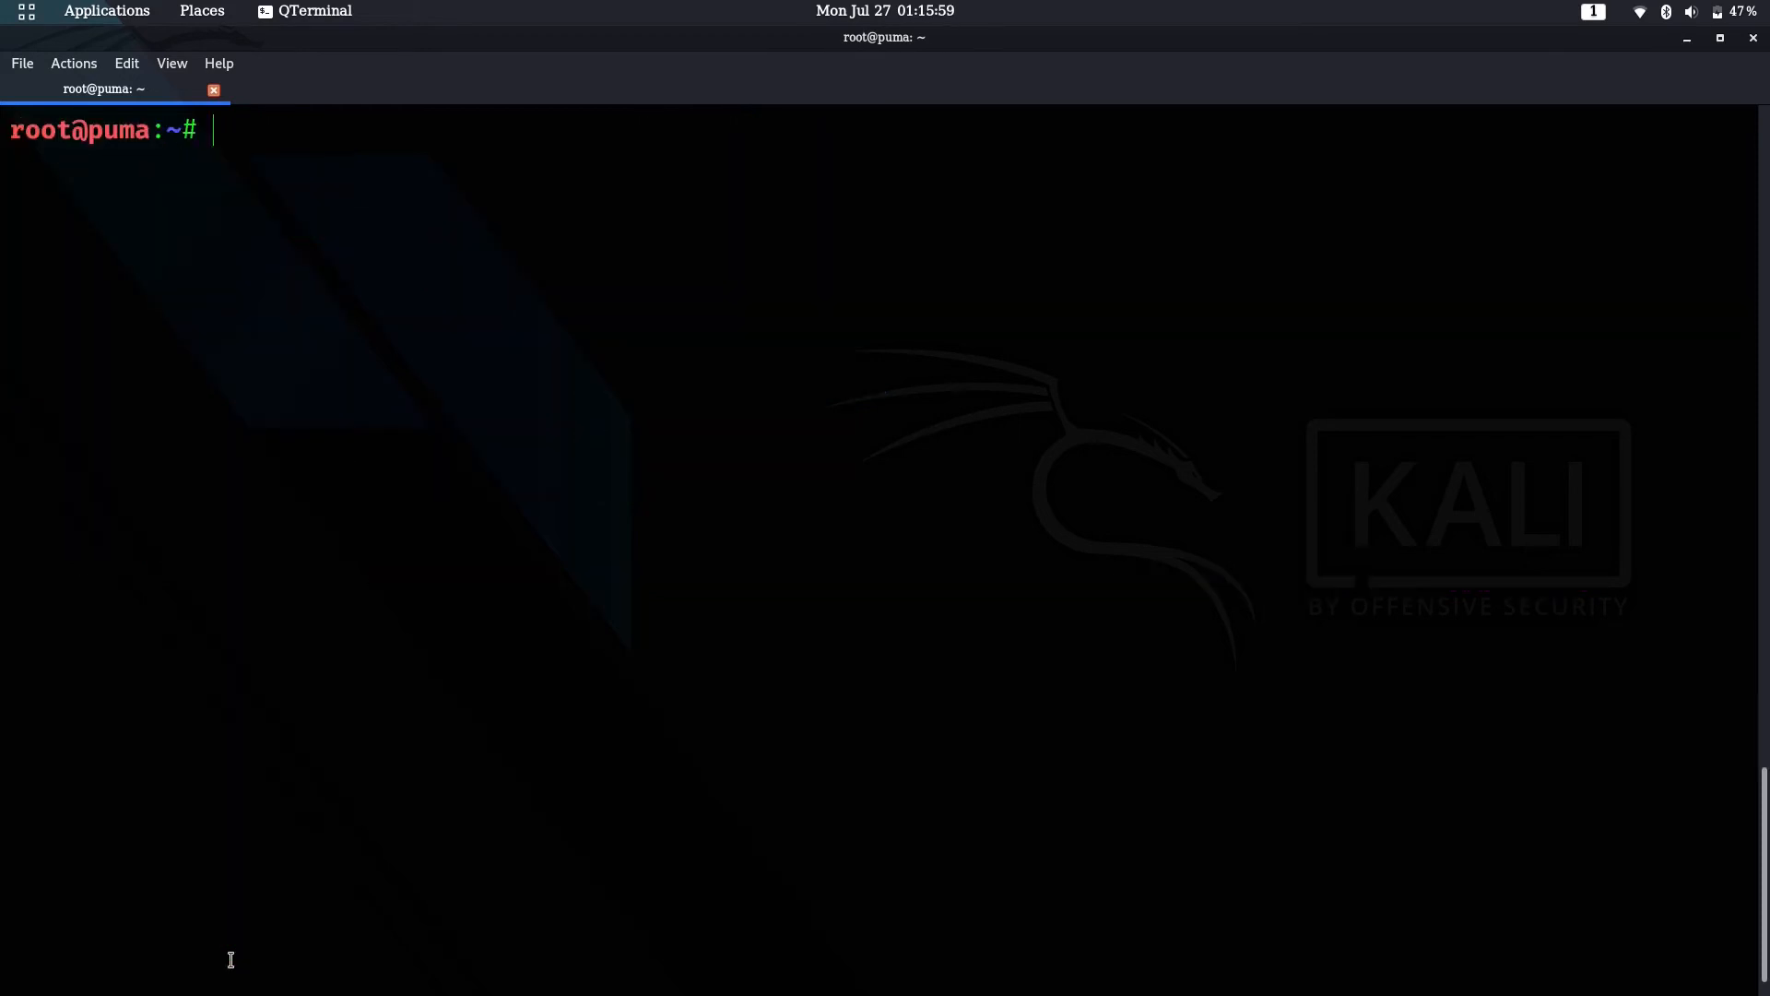
text(ls )
text(-n)
key(Return)
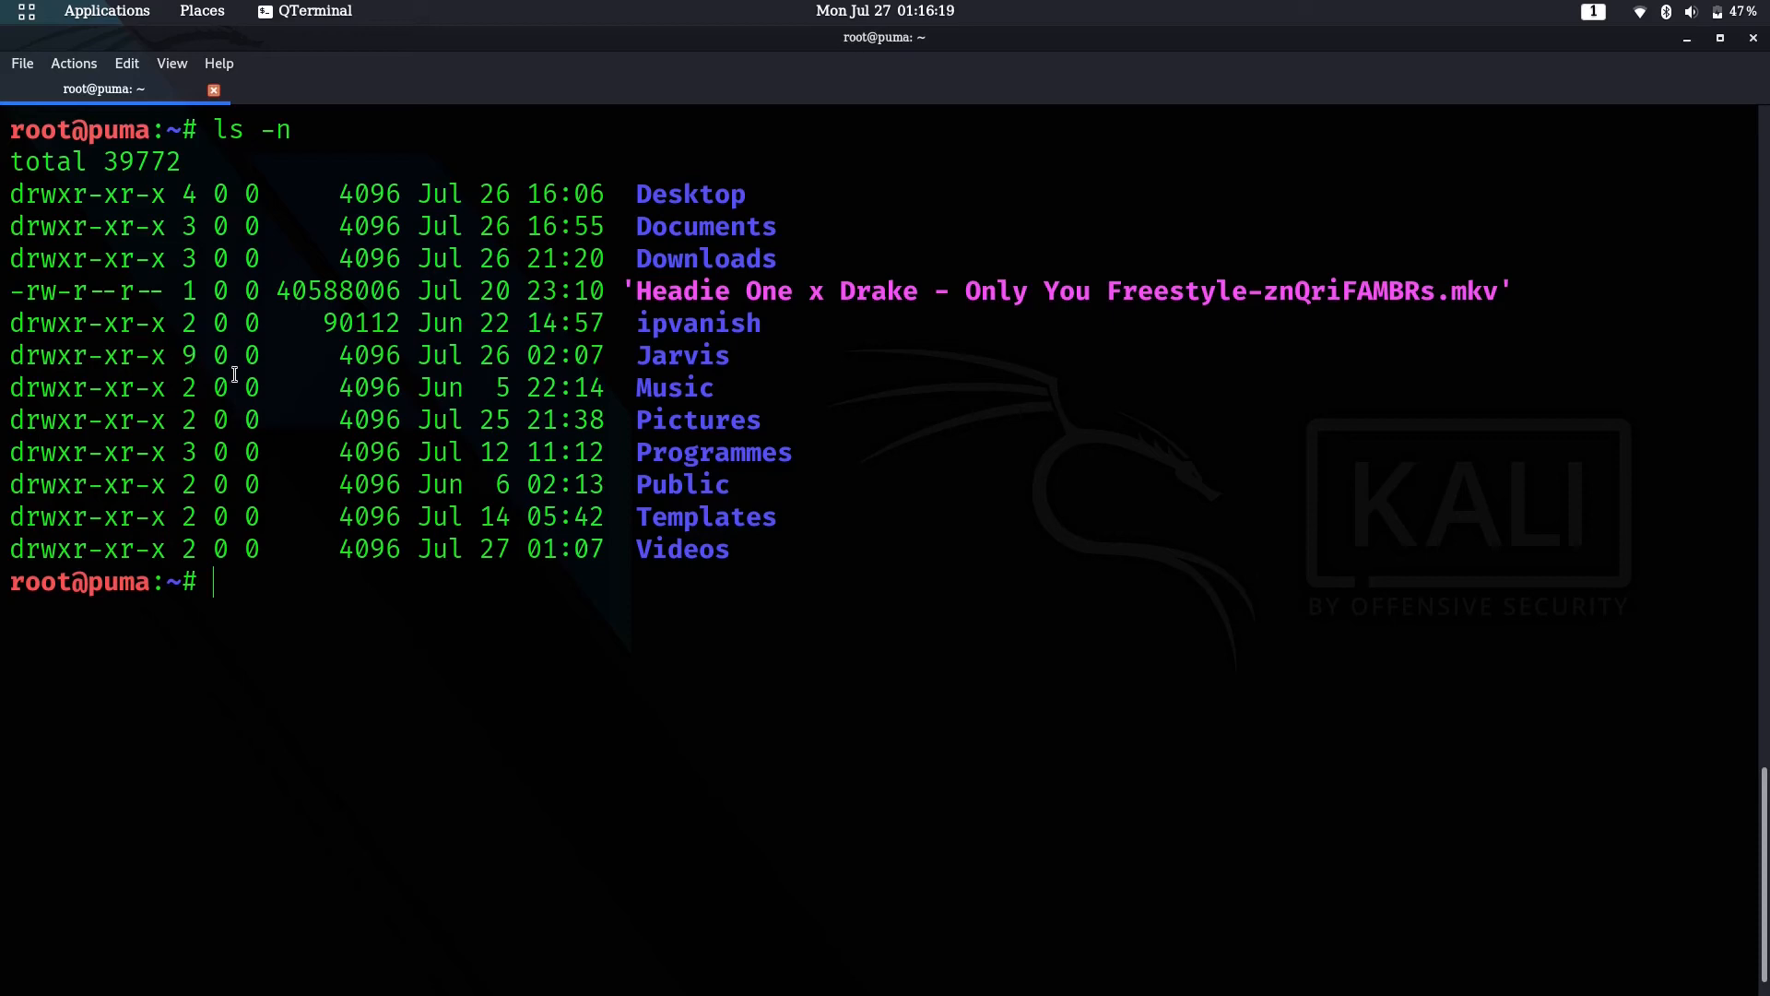
scroll(233, 355, up, 5)
scroll(234, 360, down, 1)
scroll(233, 366, up, 2)
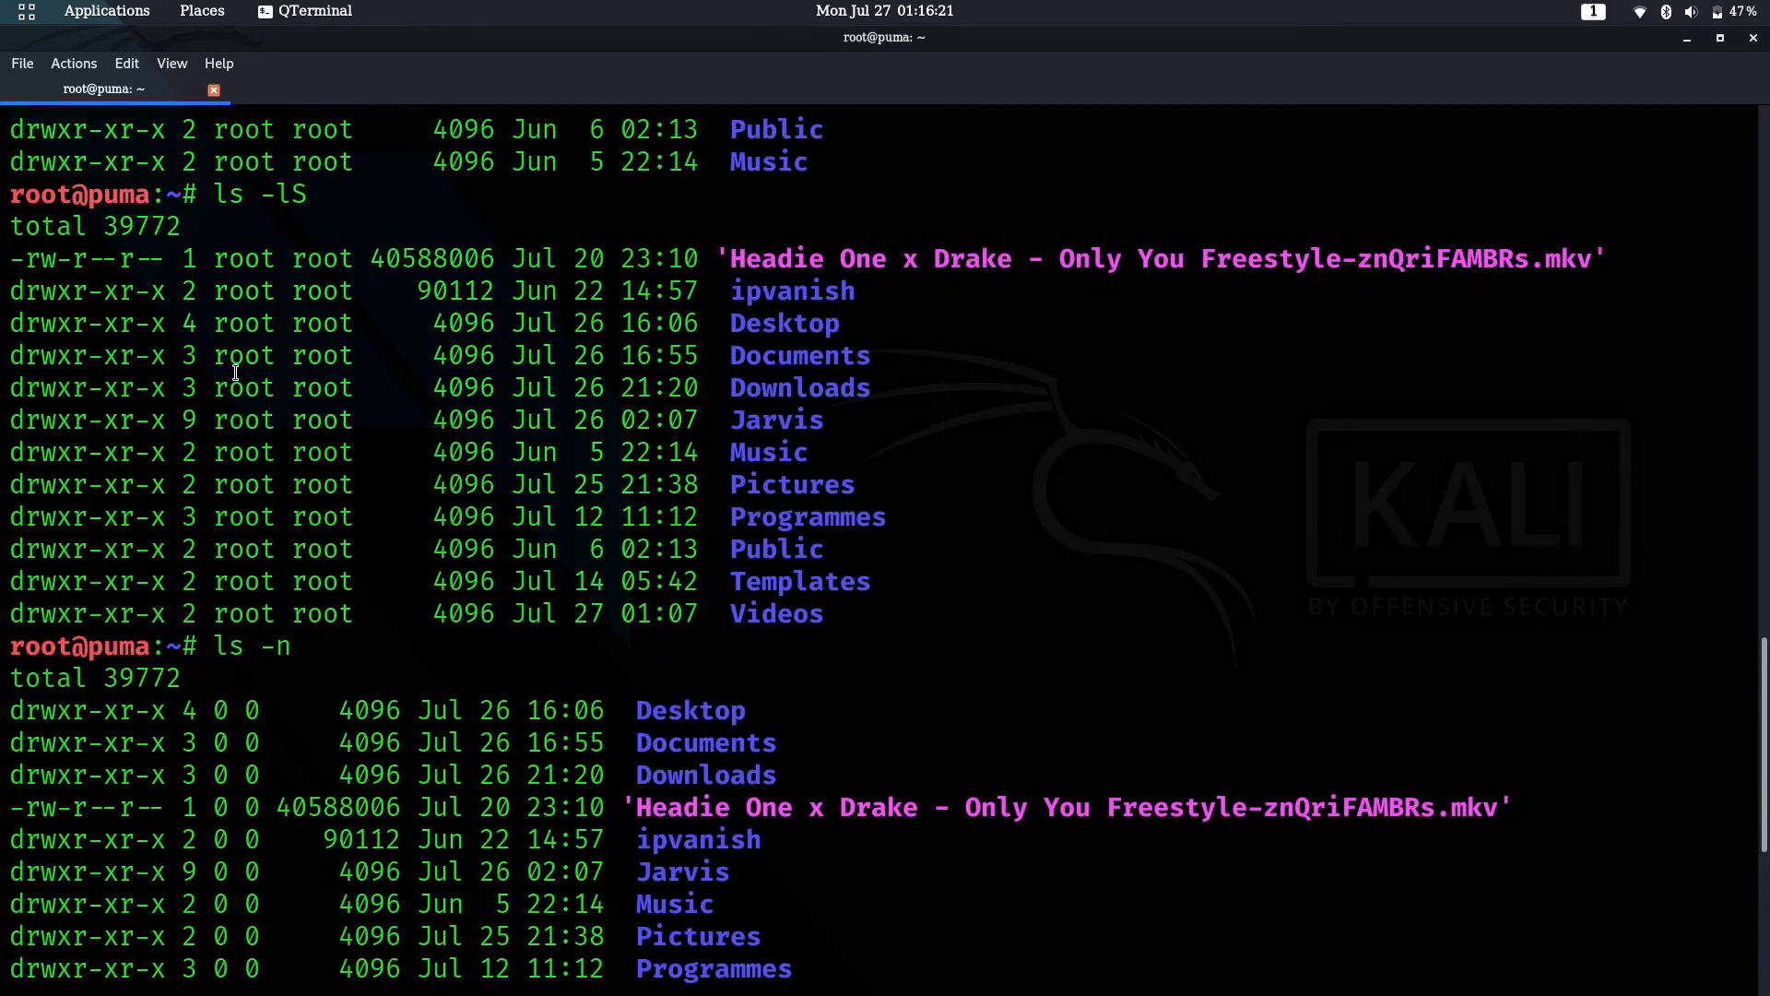
scroll(259, 387, down, 7)
scroll(259, 387, down, 2)
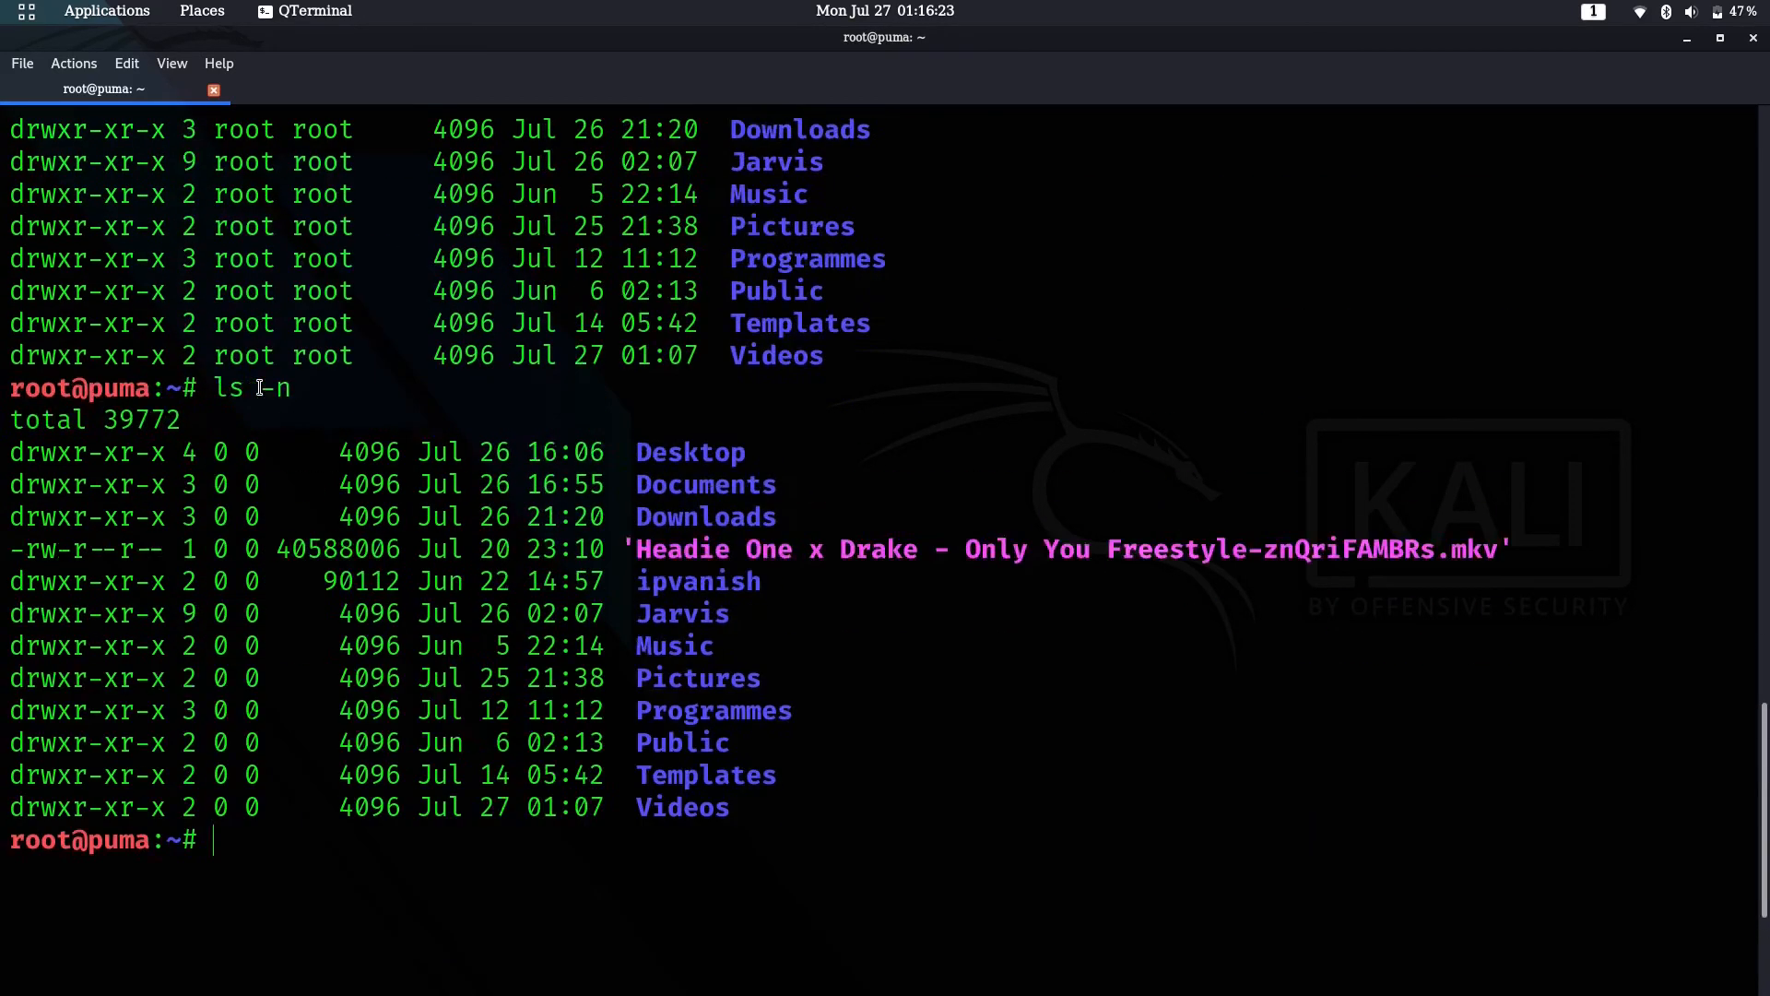
scroll(259, 388, up, 3)
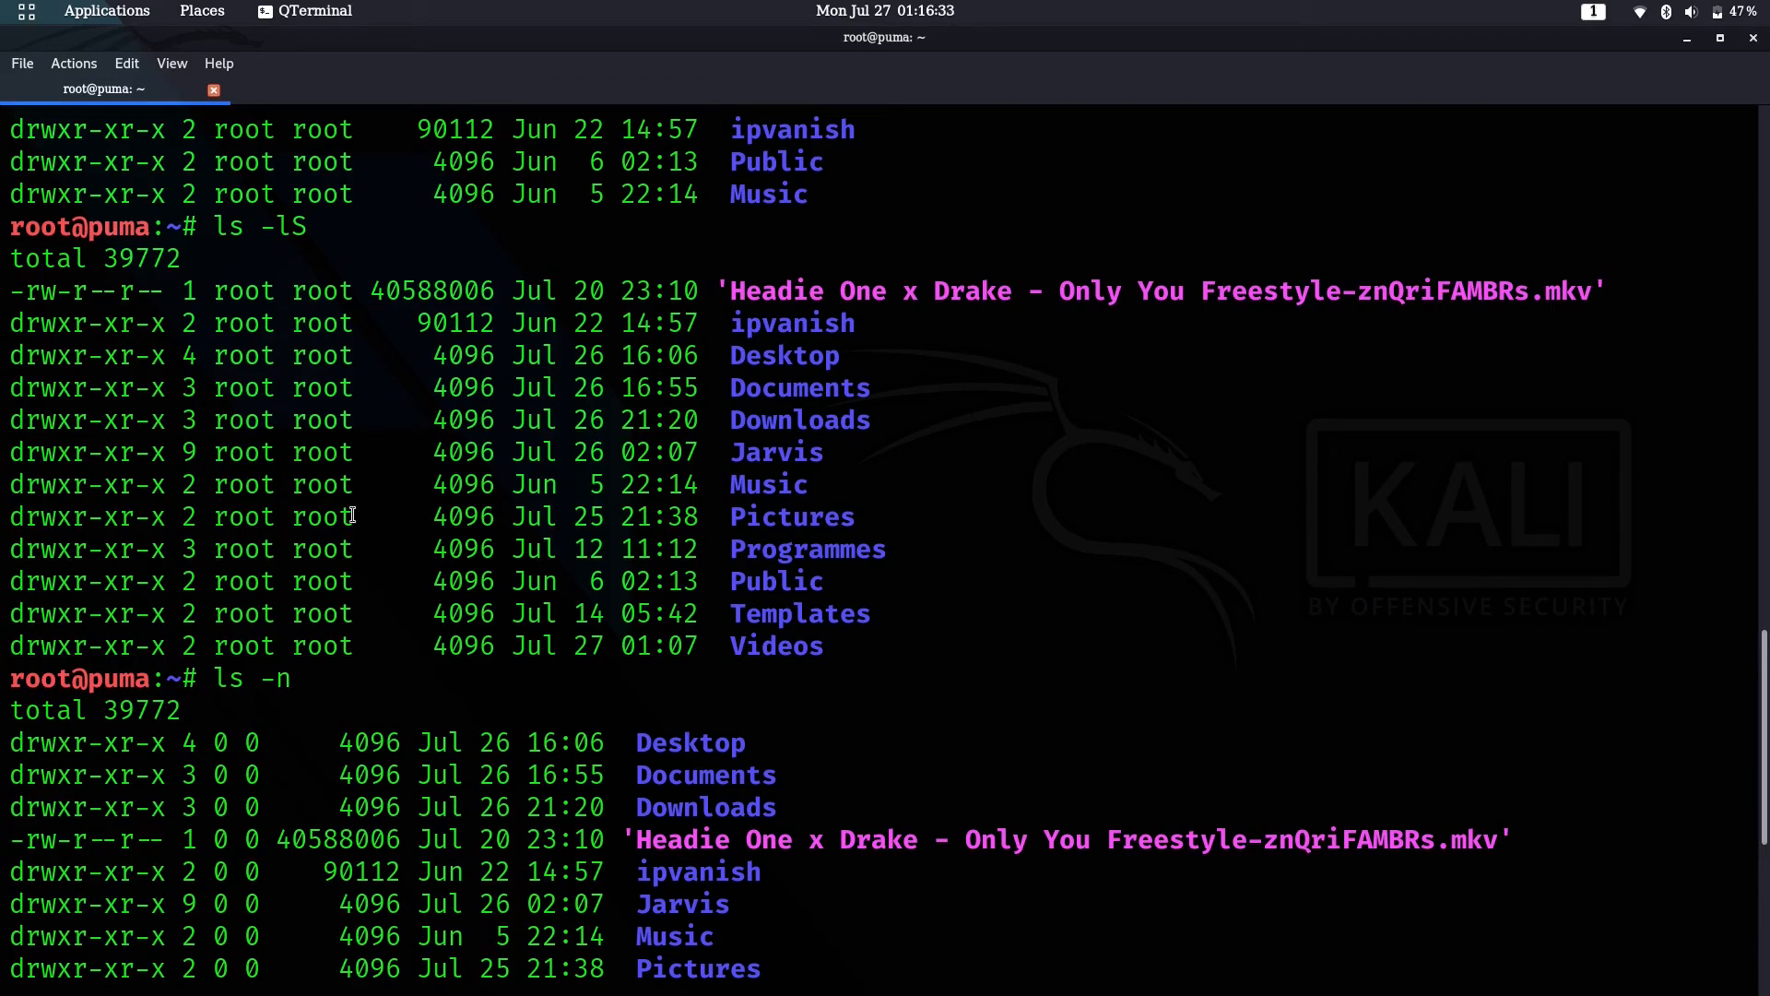
scroll(353, 567, down, 5)
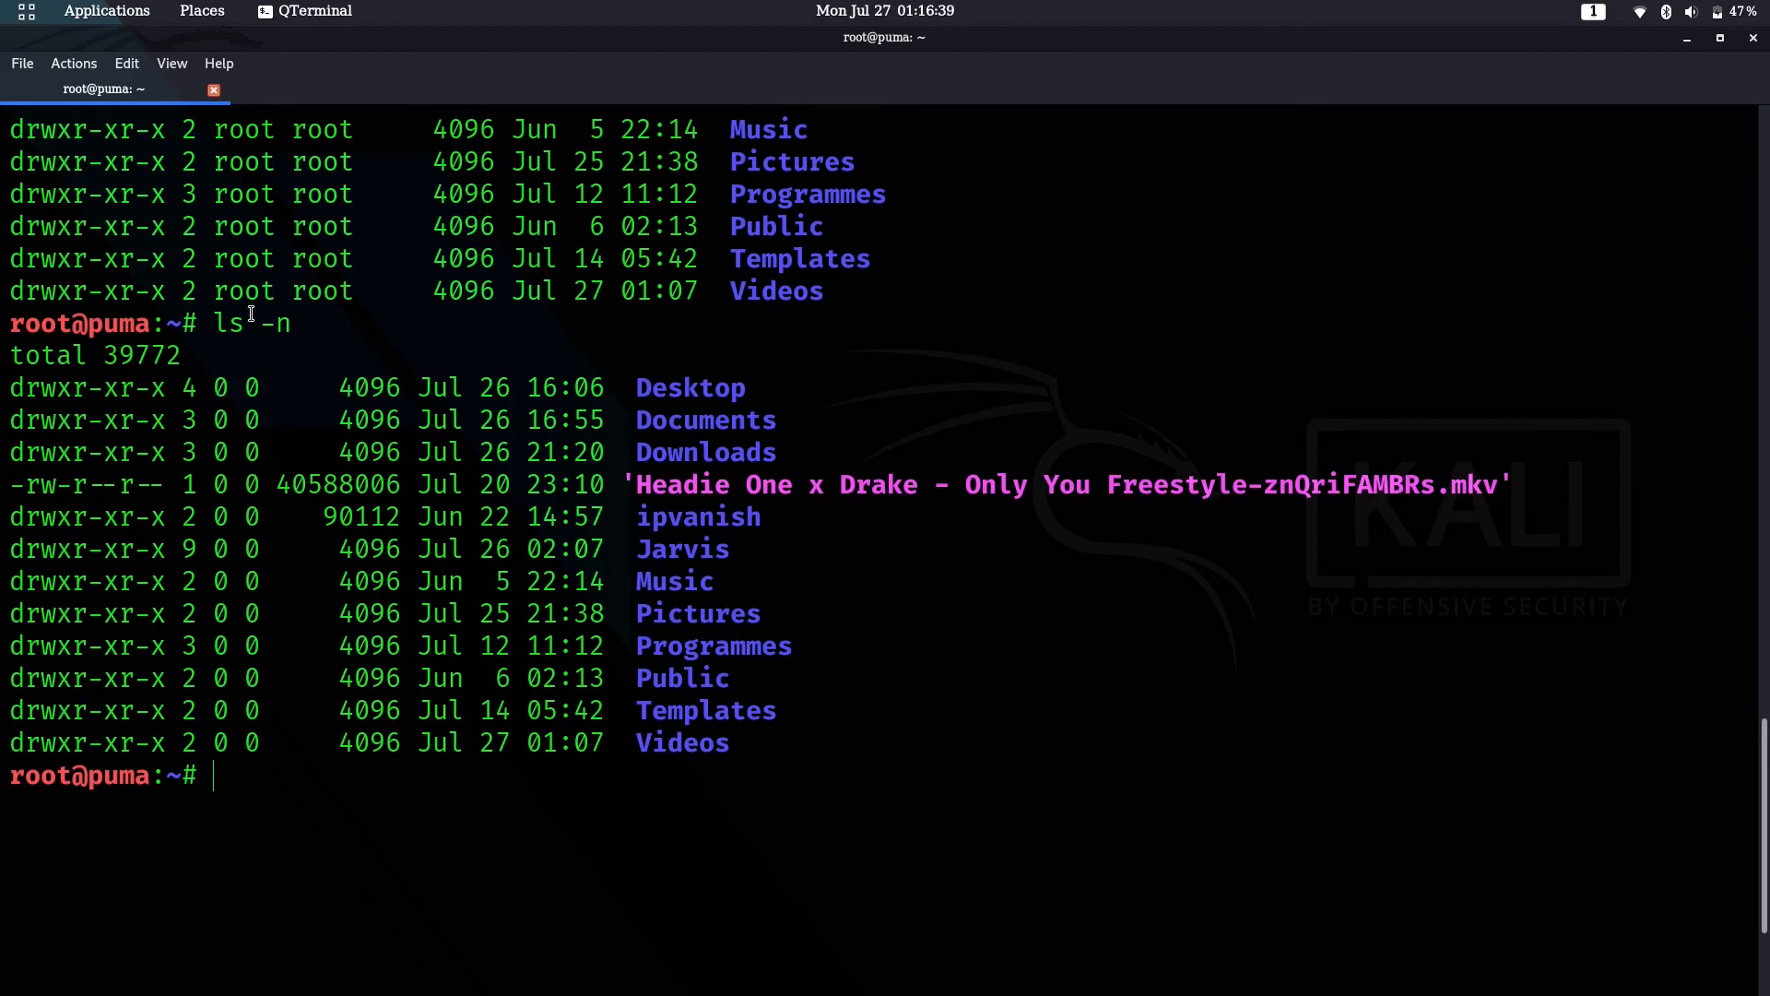
scroll(300, 419, down, 2)
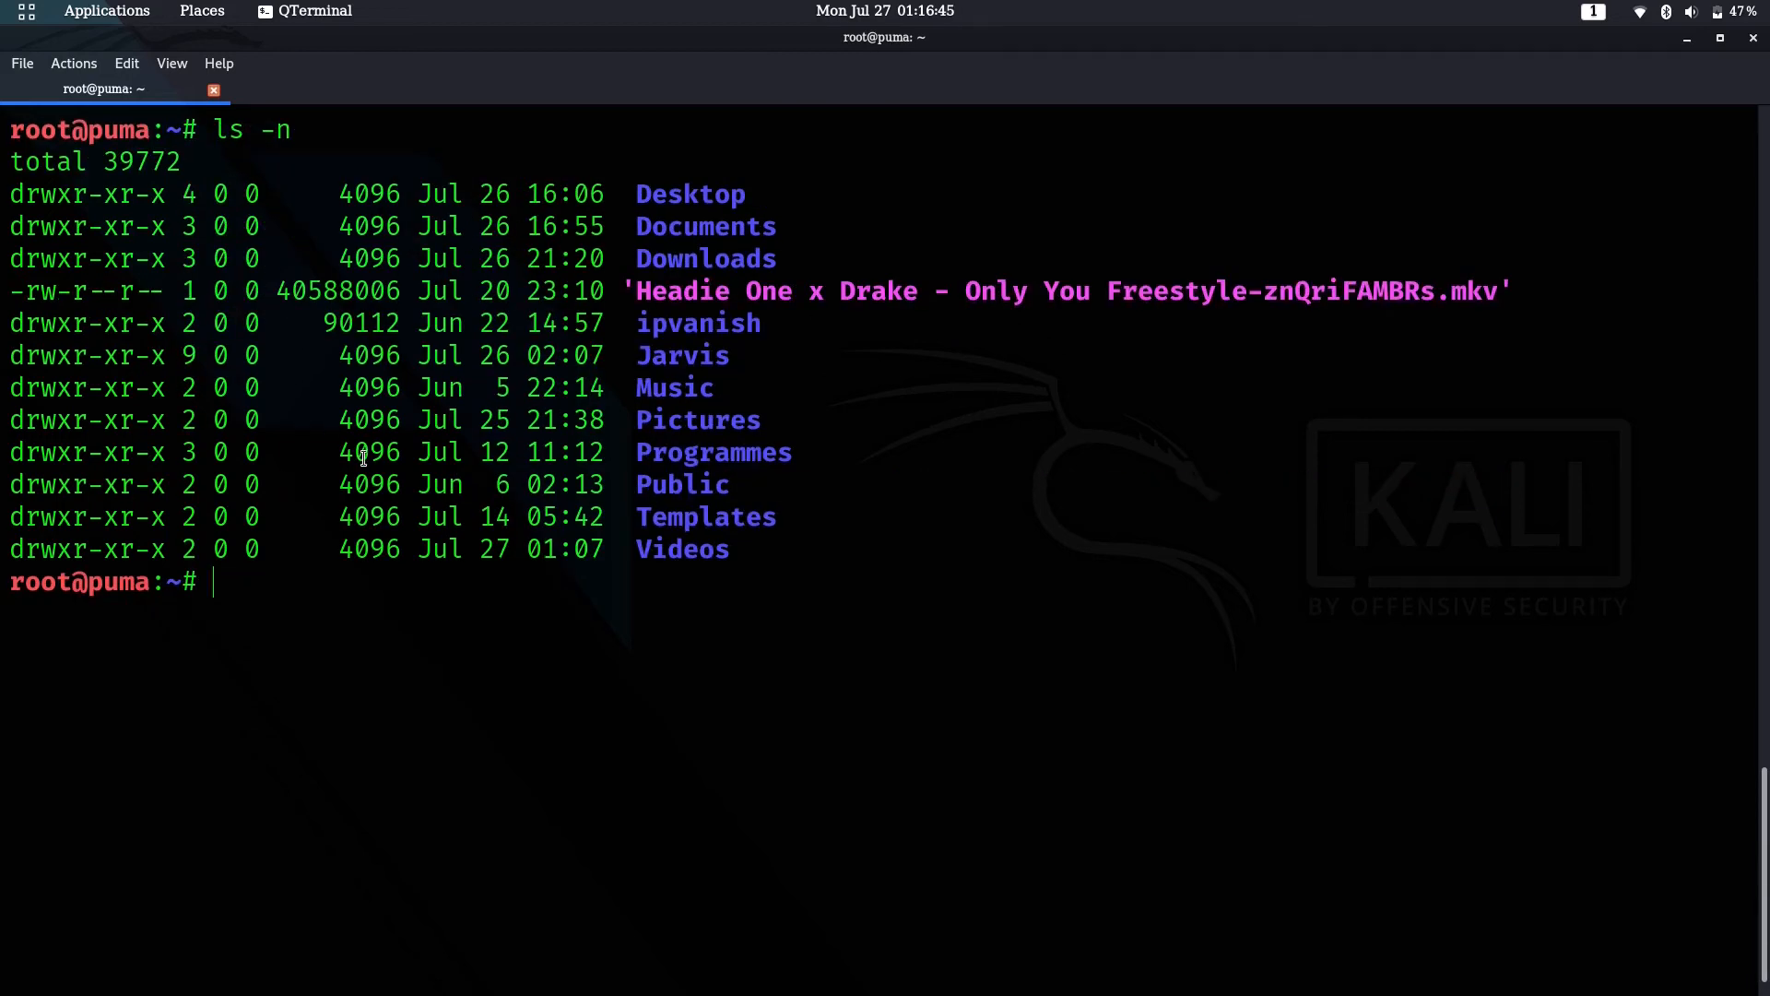
text(ls )
text(-i)
Step: Run ls -i to show each entry's inode number, then clear the screen
key(Return)
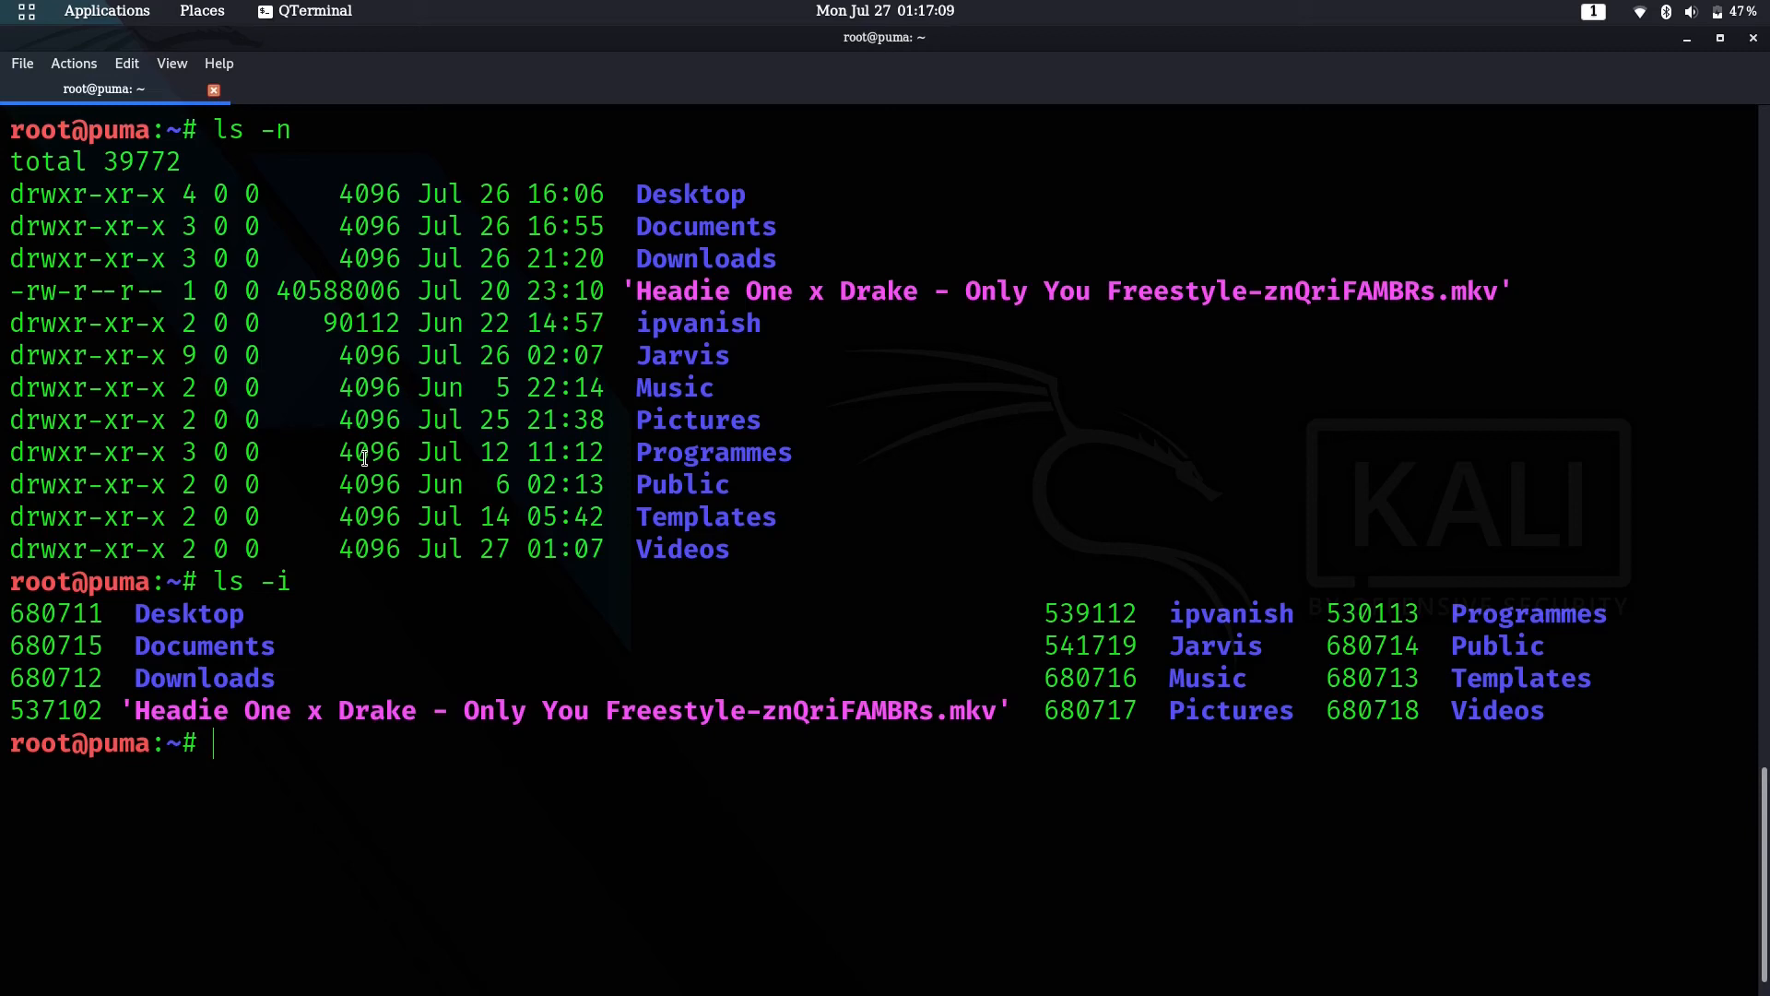
key(ctrl+l)
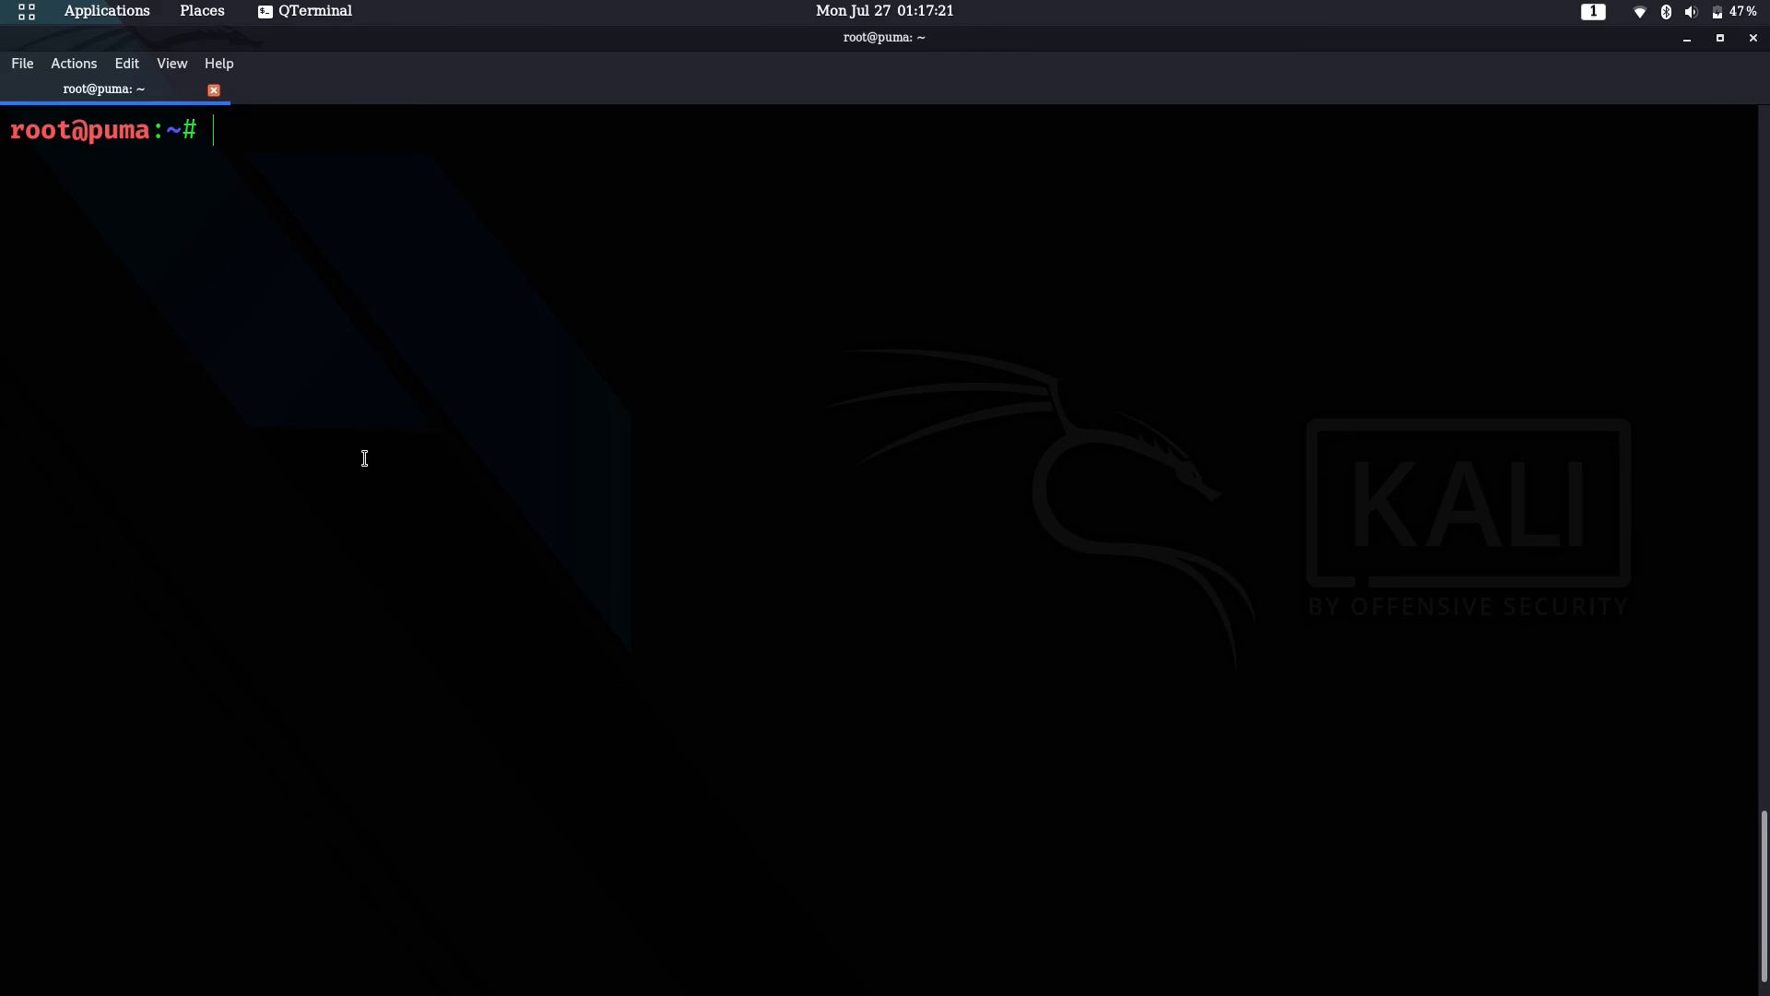
text(apt install cmatrix)
Step: Run apt install cmatrix to confirm it is installed, then launch the green matrix rain
key(Return)
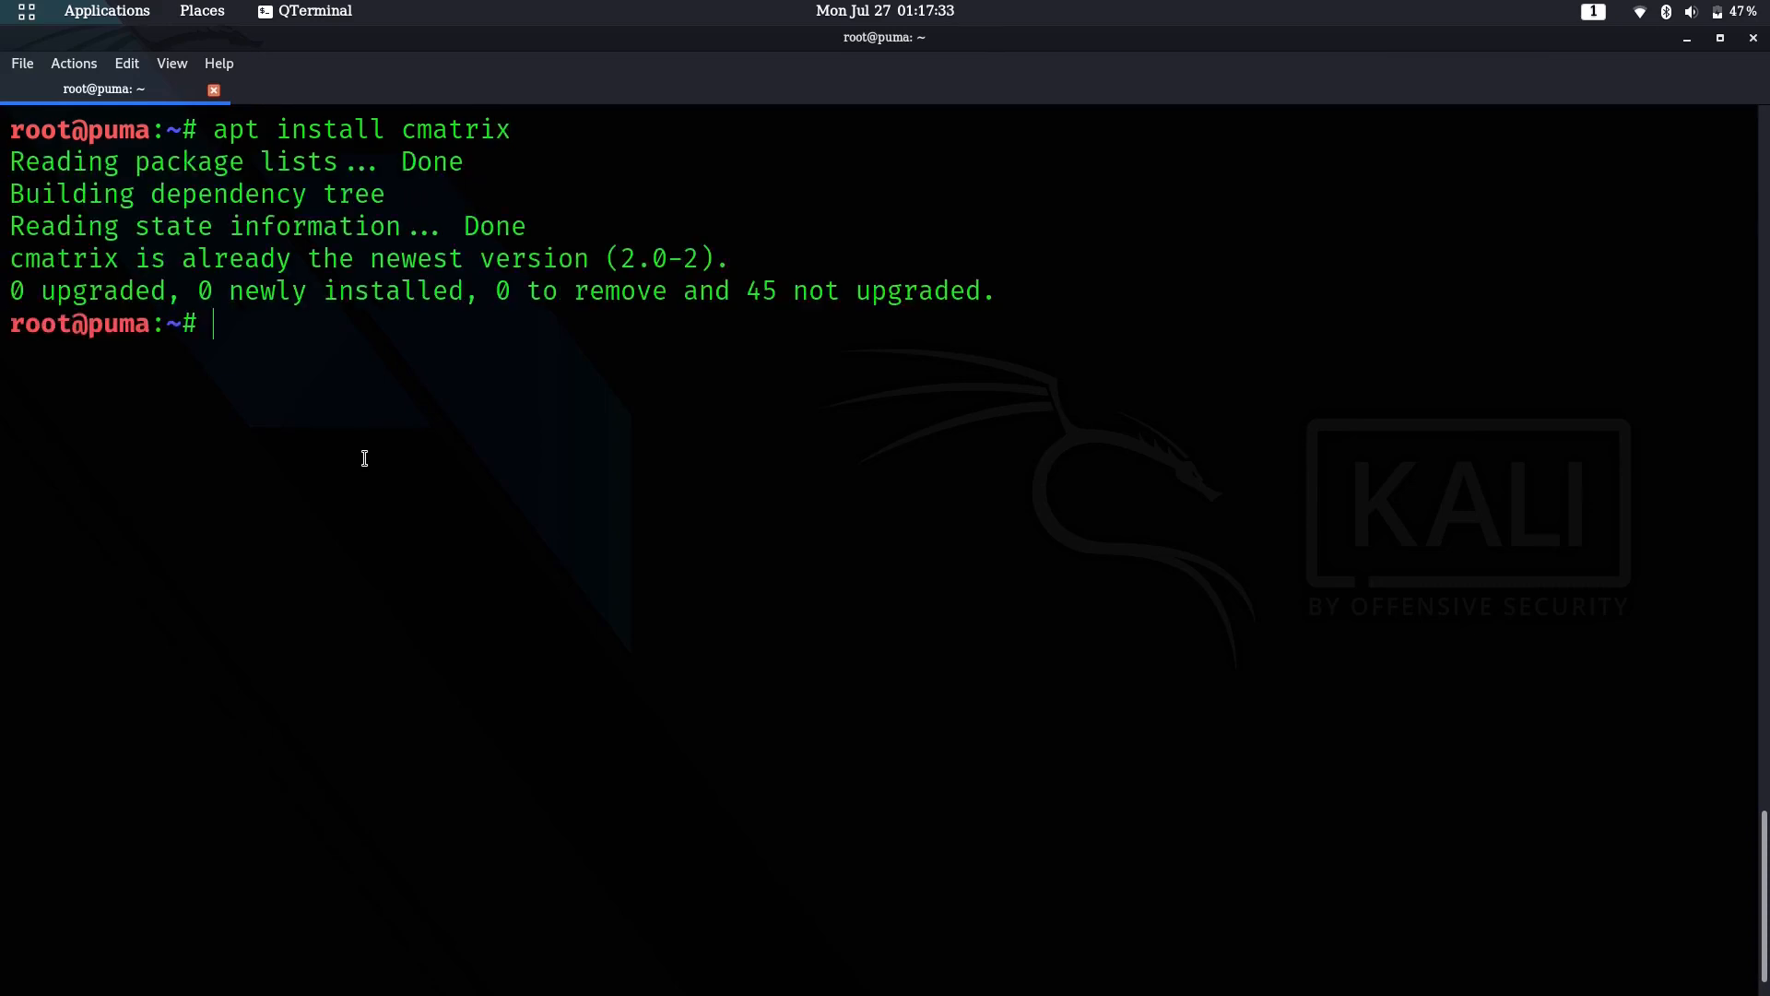
text(cmatri)
text(x)
key(Return)
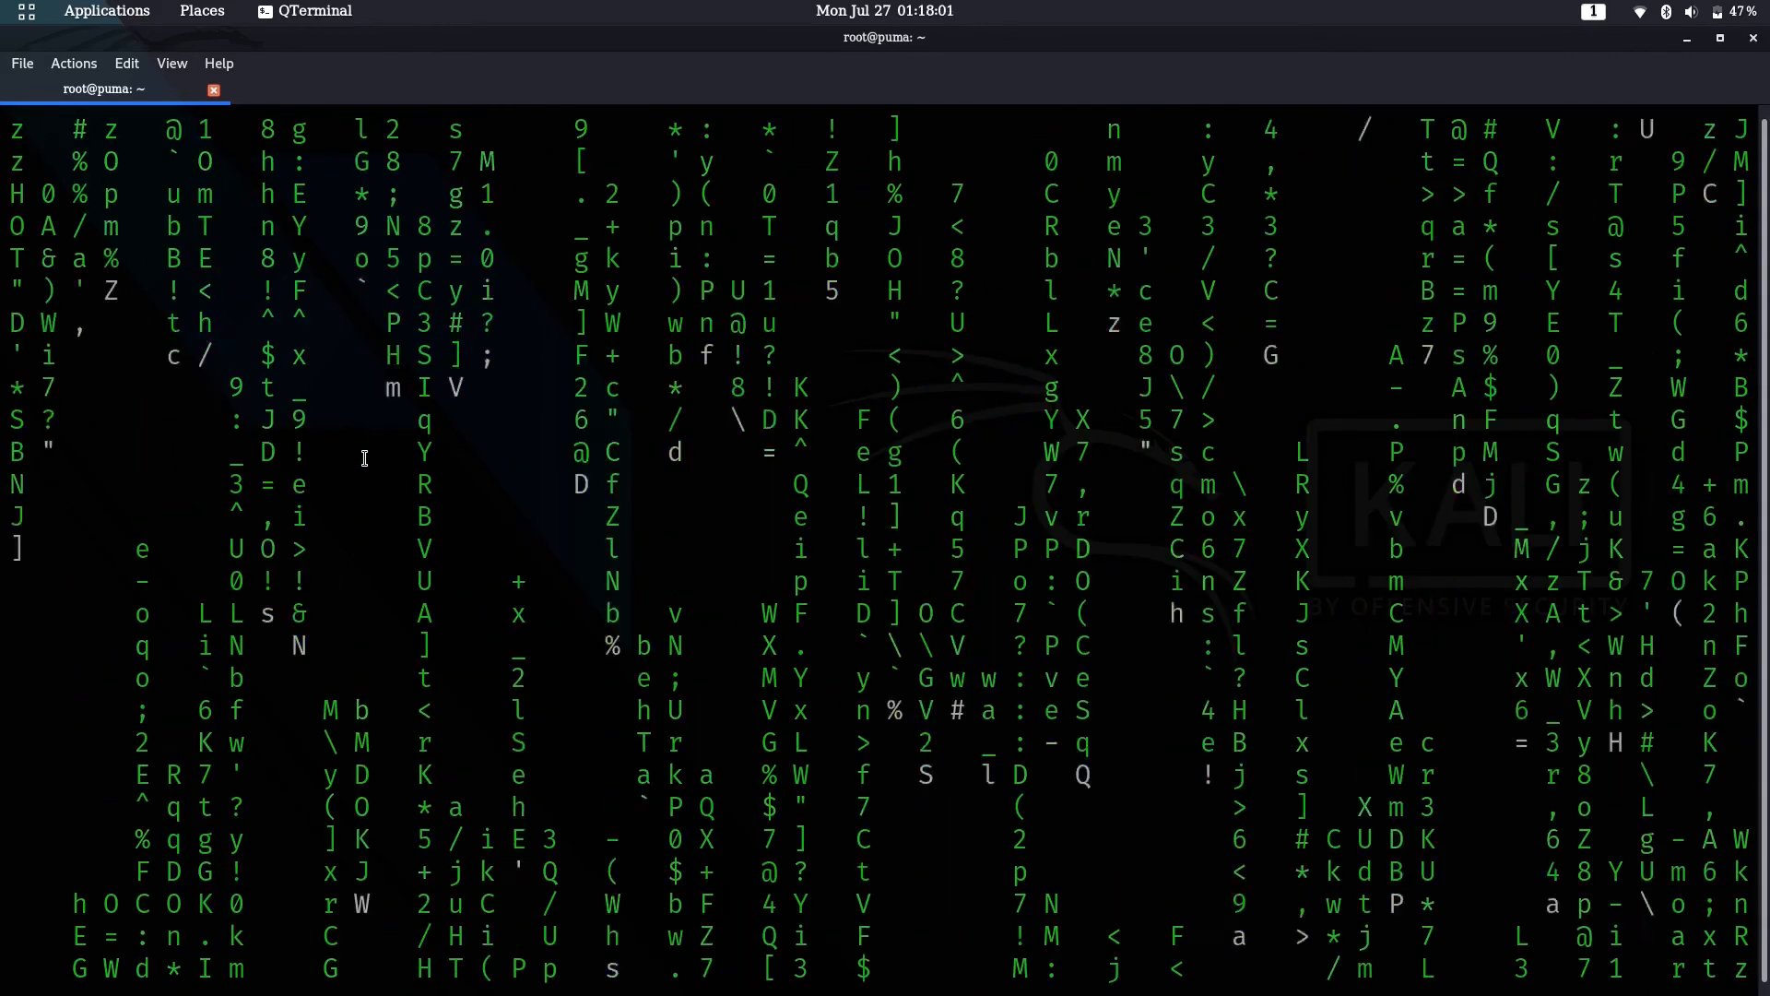
Step: Quit the animation, run cmatrix -r for rainbow-coloured rain, then quit back to the prompt
key(ctrl+c)
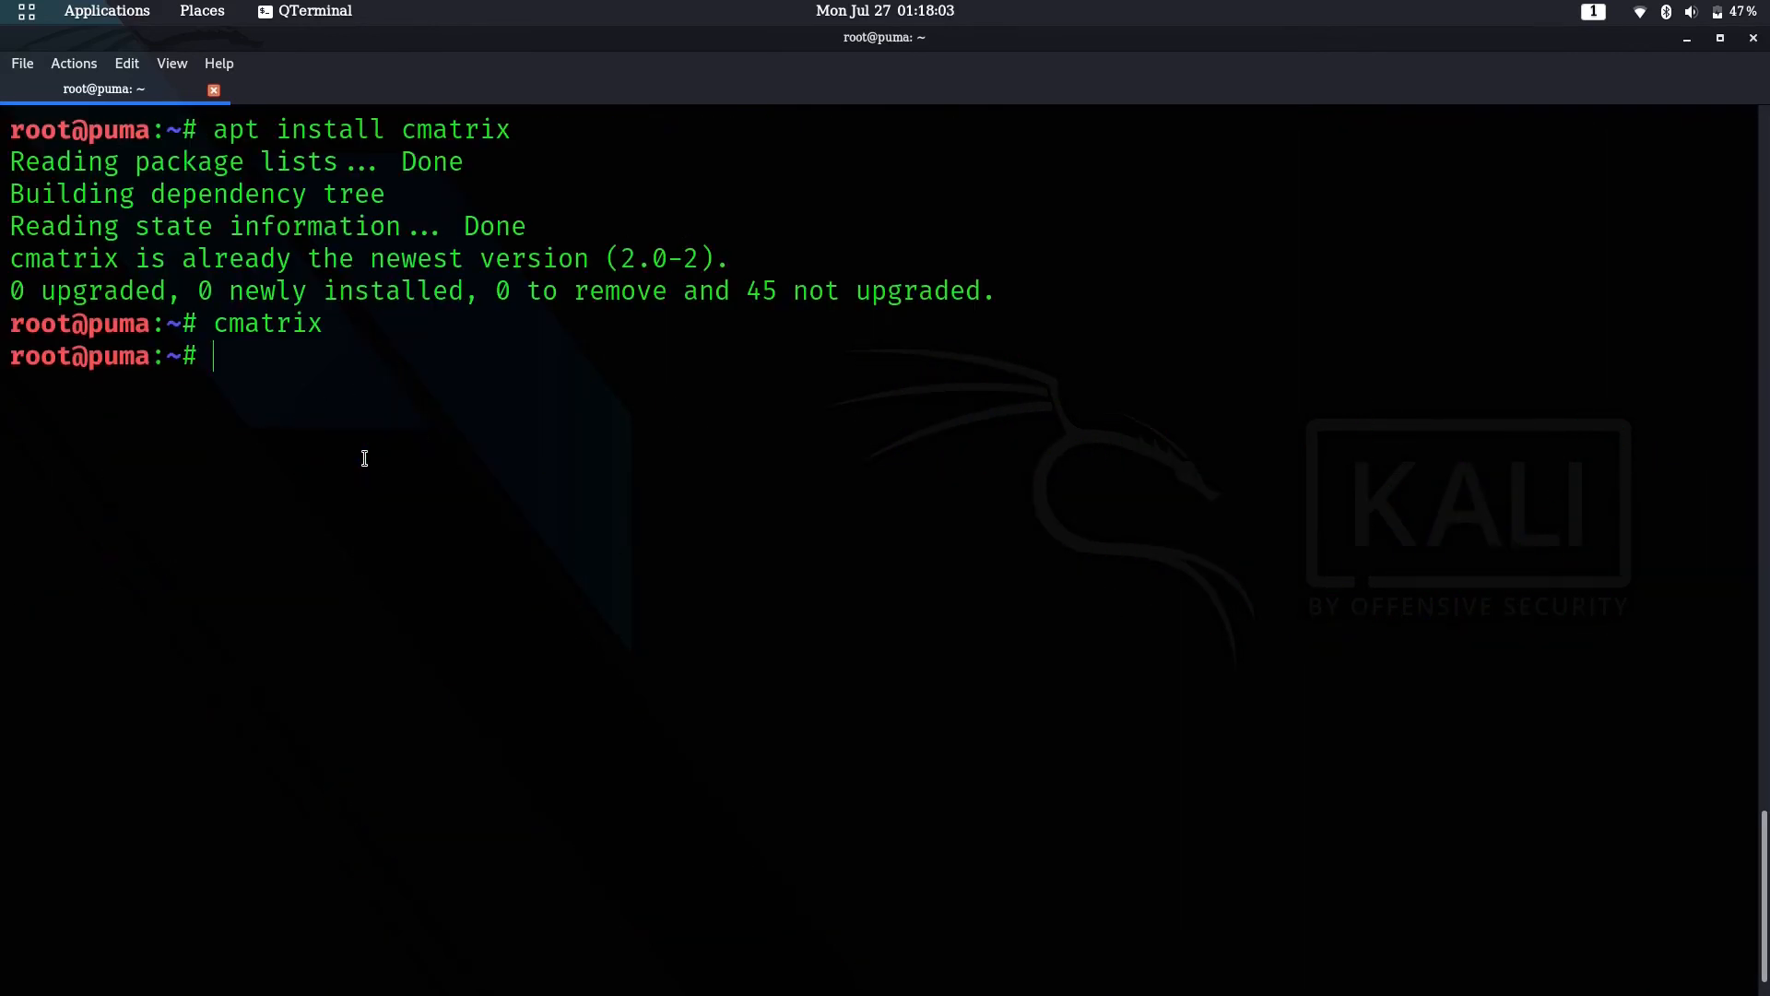
key(Up)
key(BackSpace)
key(BackSpace)
key(BackSpace)
key(BackSpace)
key(BackSpace)
text(cmatr)
text(i)
key(Return)
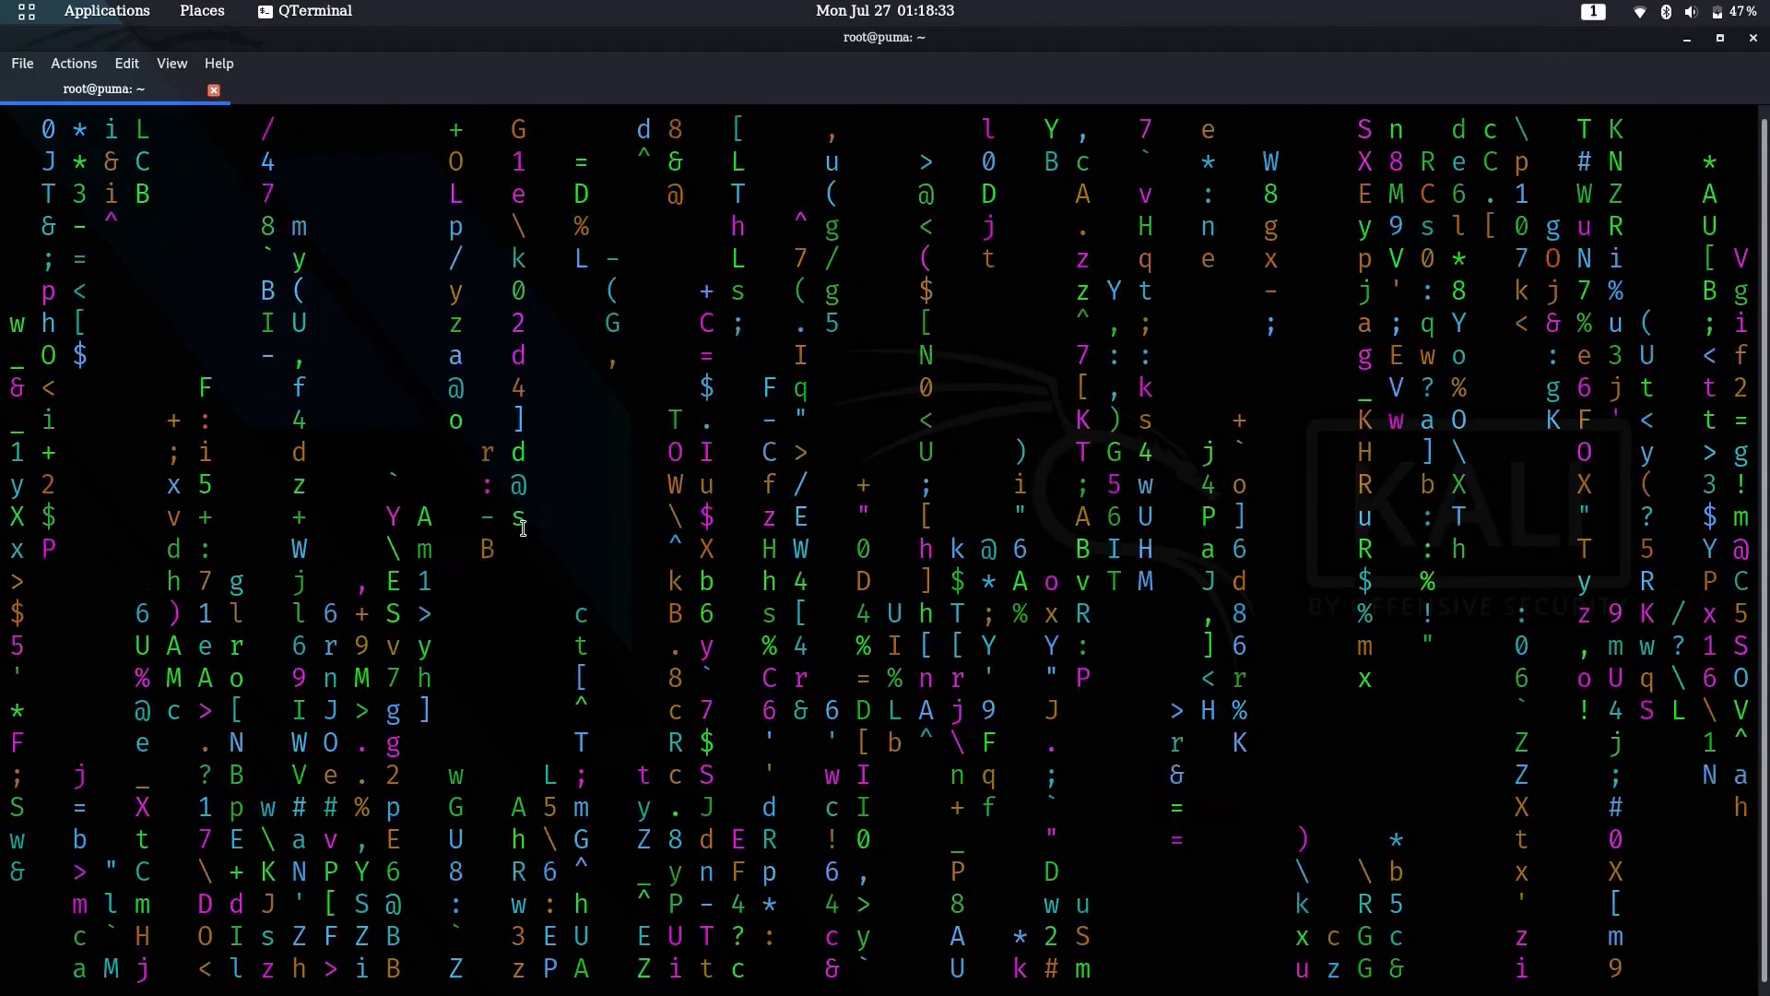
key(q)
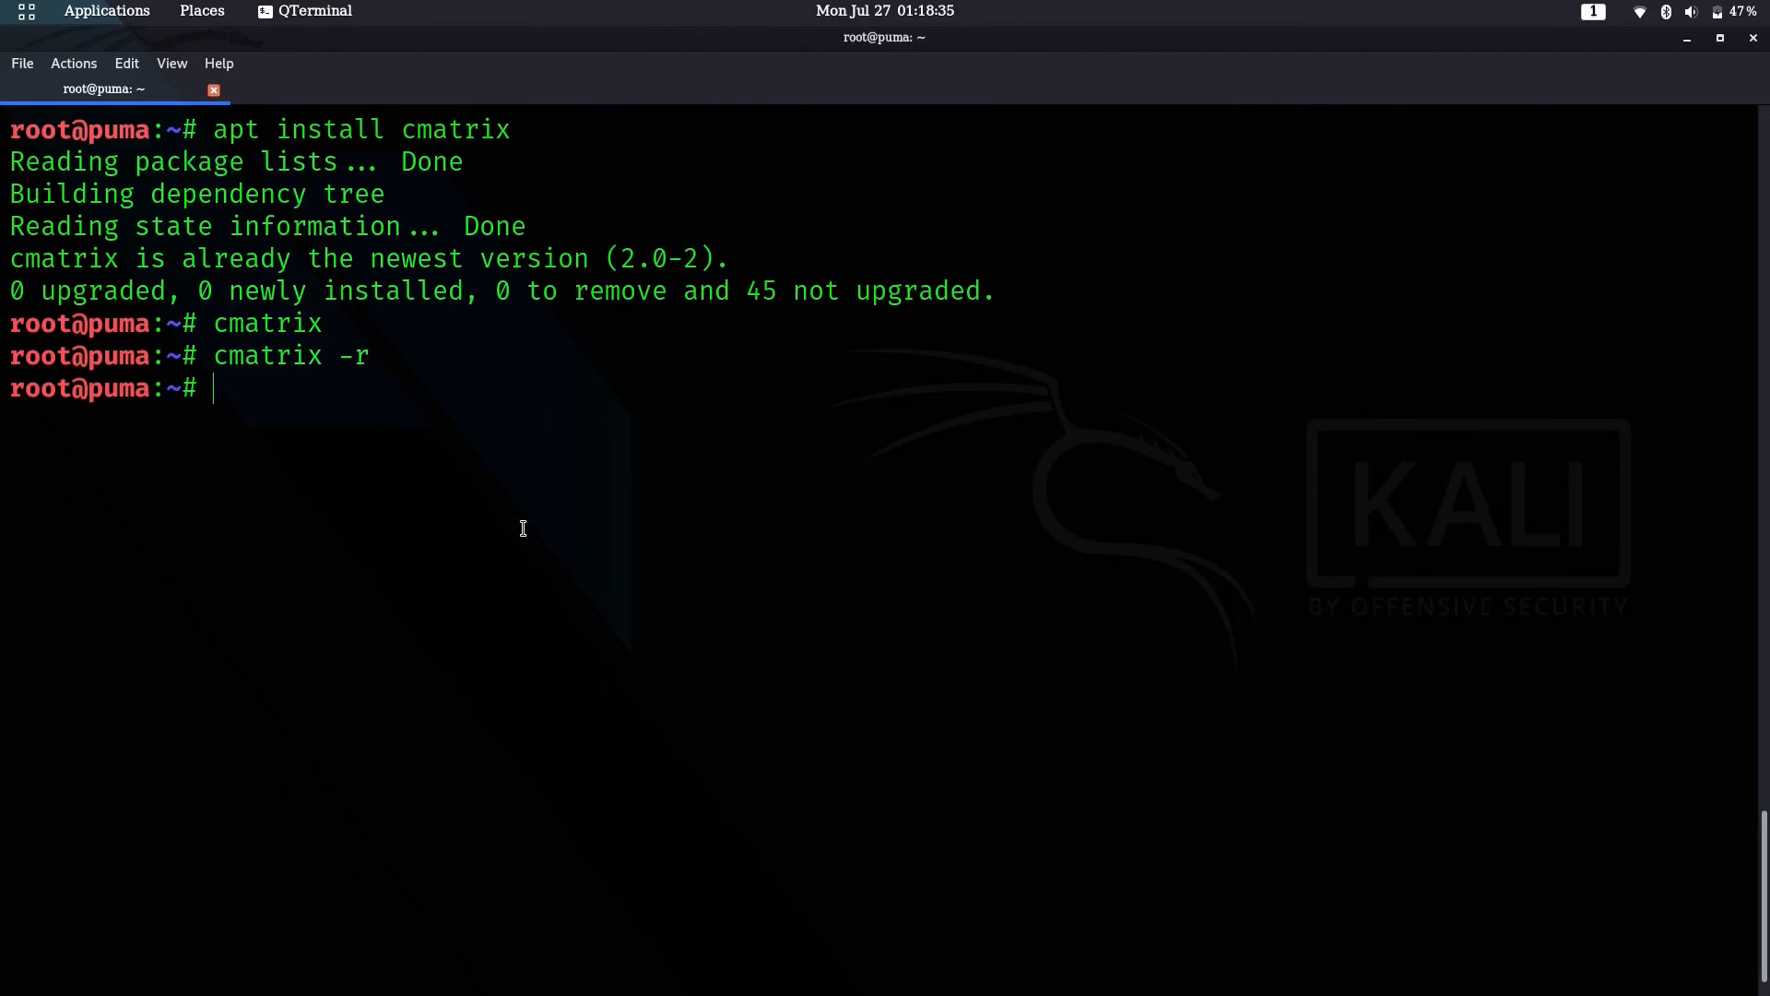